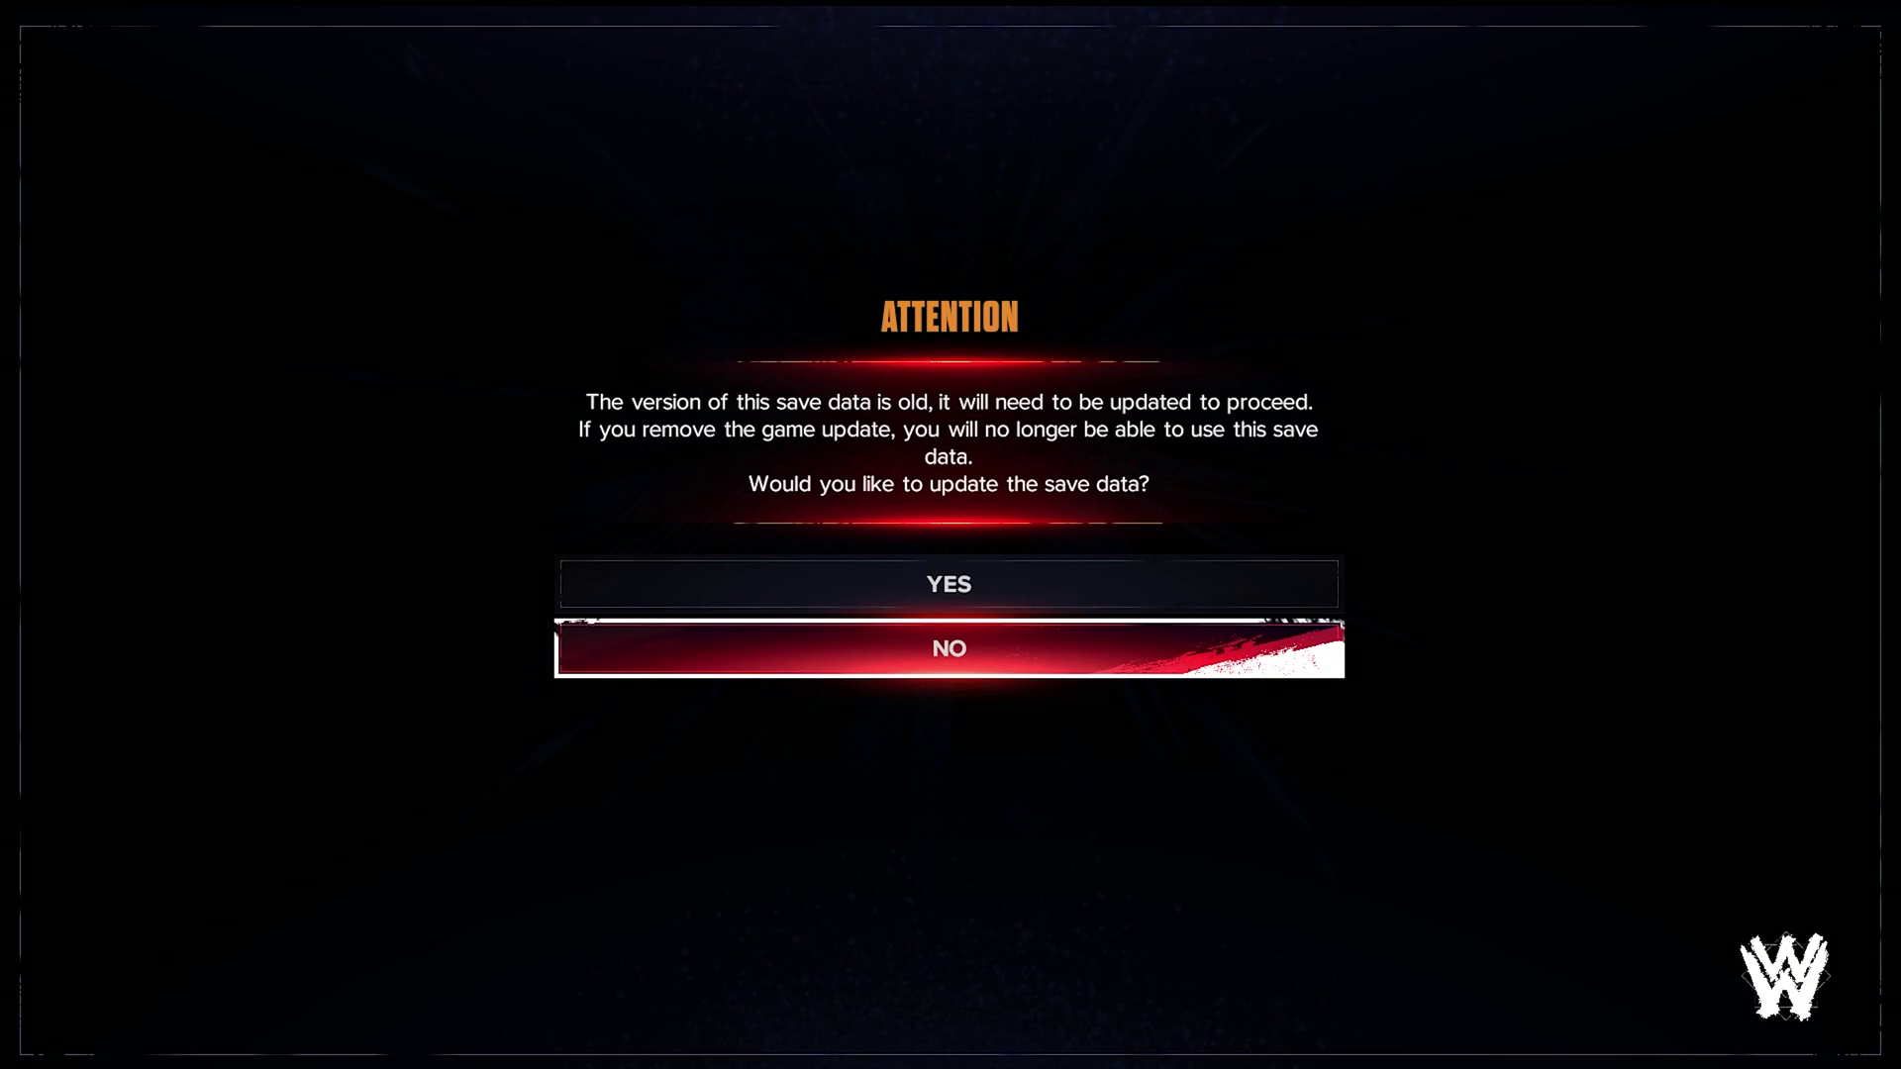
At the ATTENTION prompt, choose to update the old save data
{"action": "key", "text": "Up"}
Confirm the save-data update, cancel the WWE Live download and close Latest News
{"action": "key", "text": "Return"}
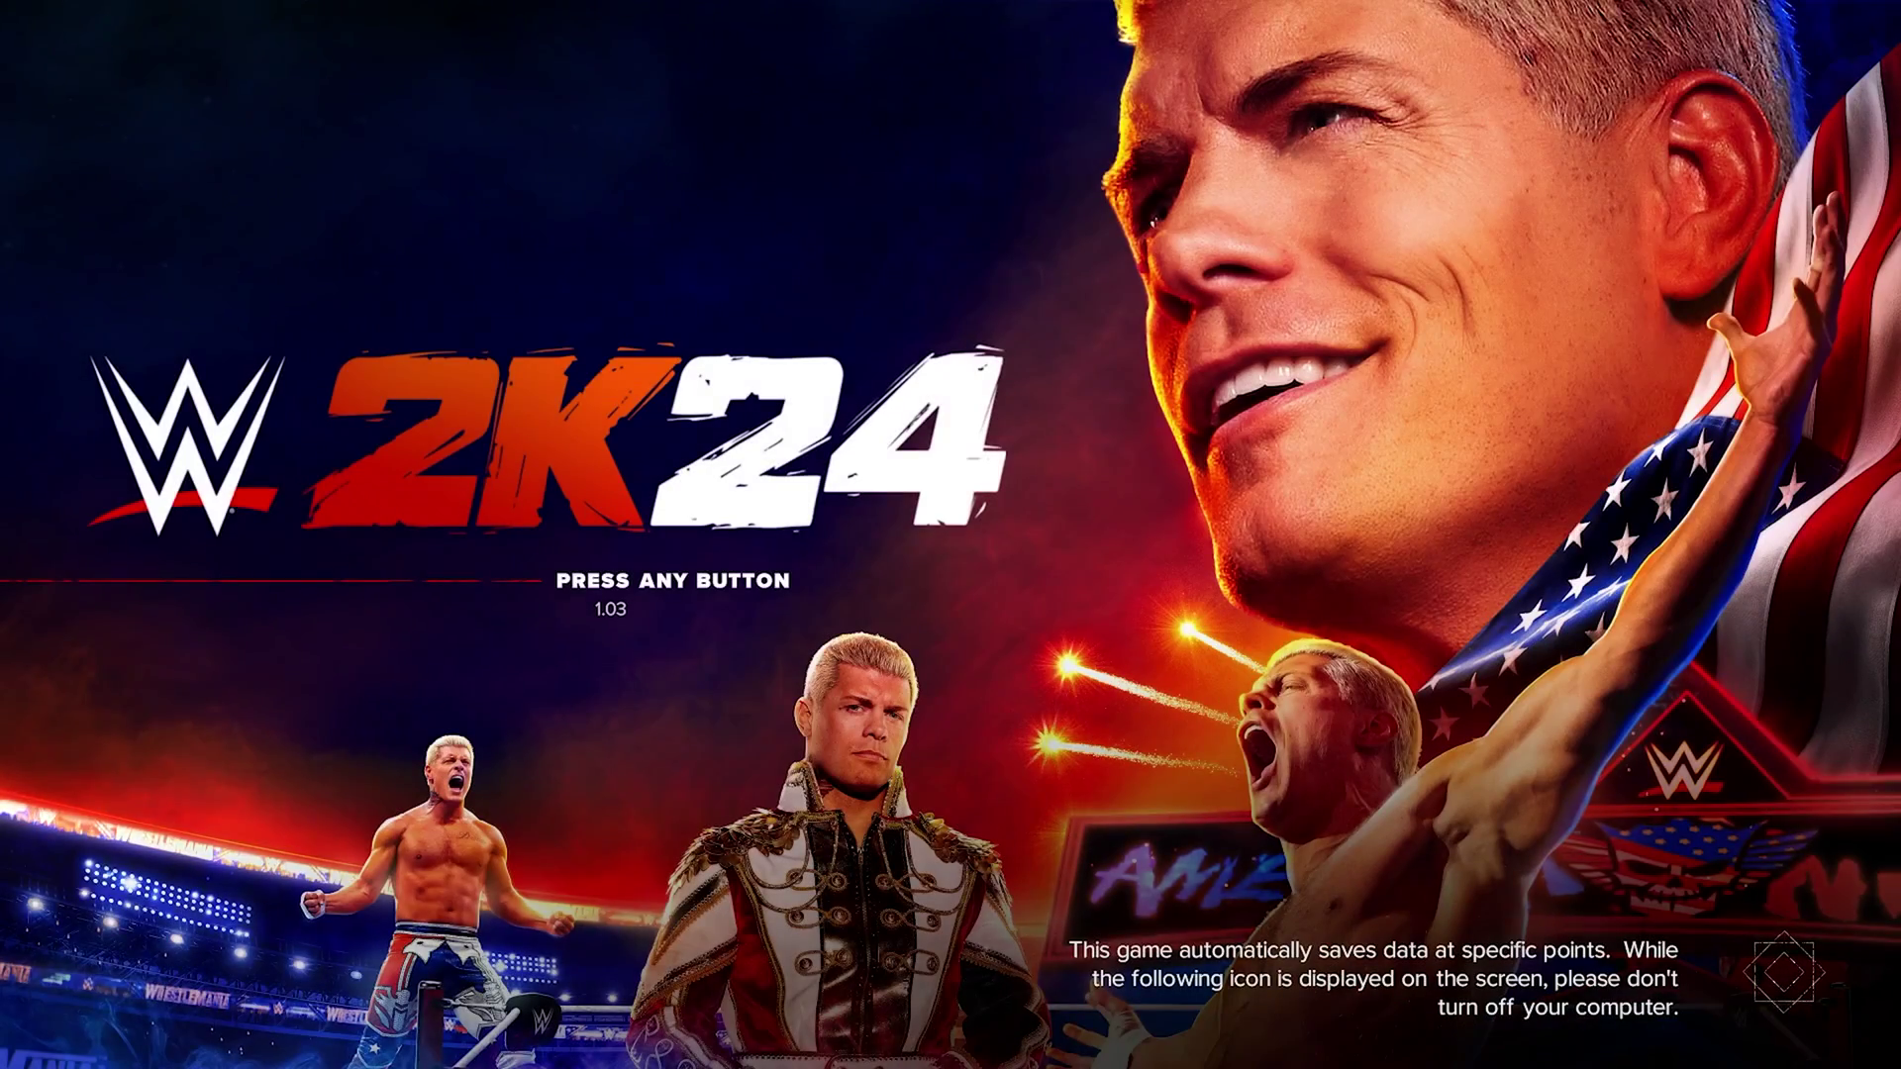
{"action": "key", "text": "Return"}
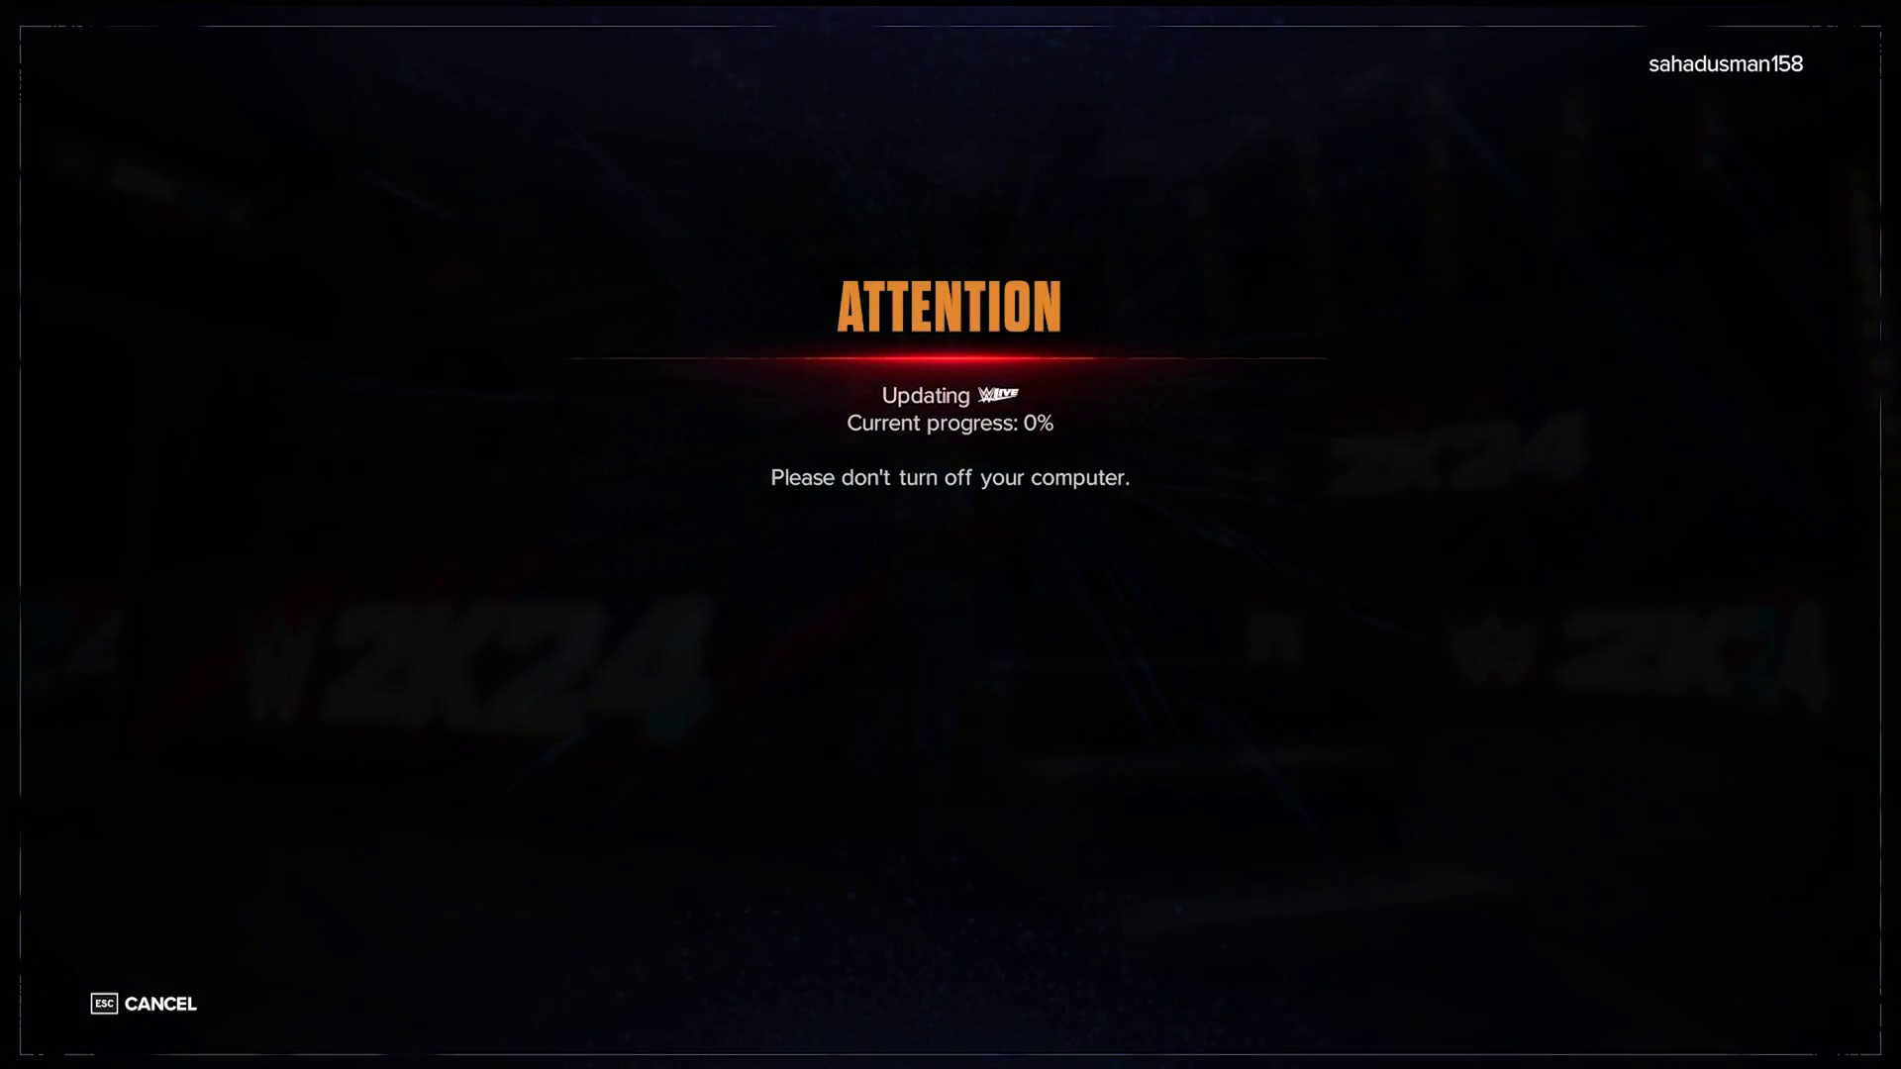
{"action": "key", "text": "Escape"}
{"action": "key", "text": "Up"}
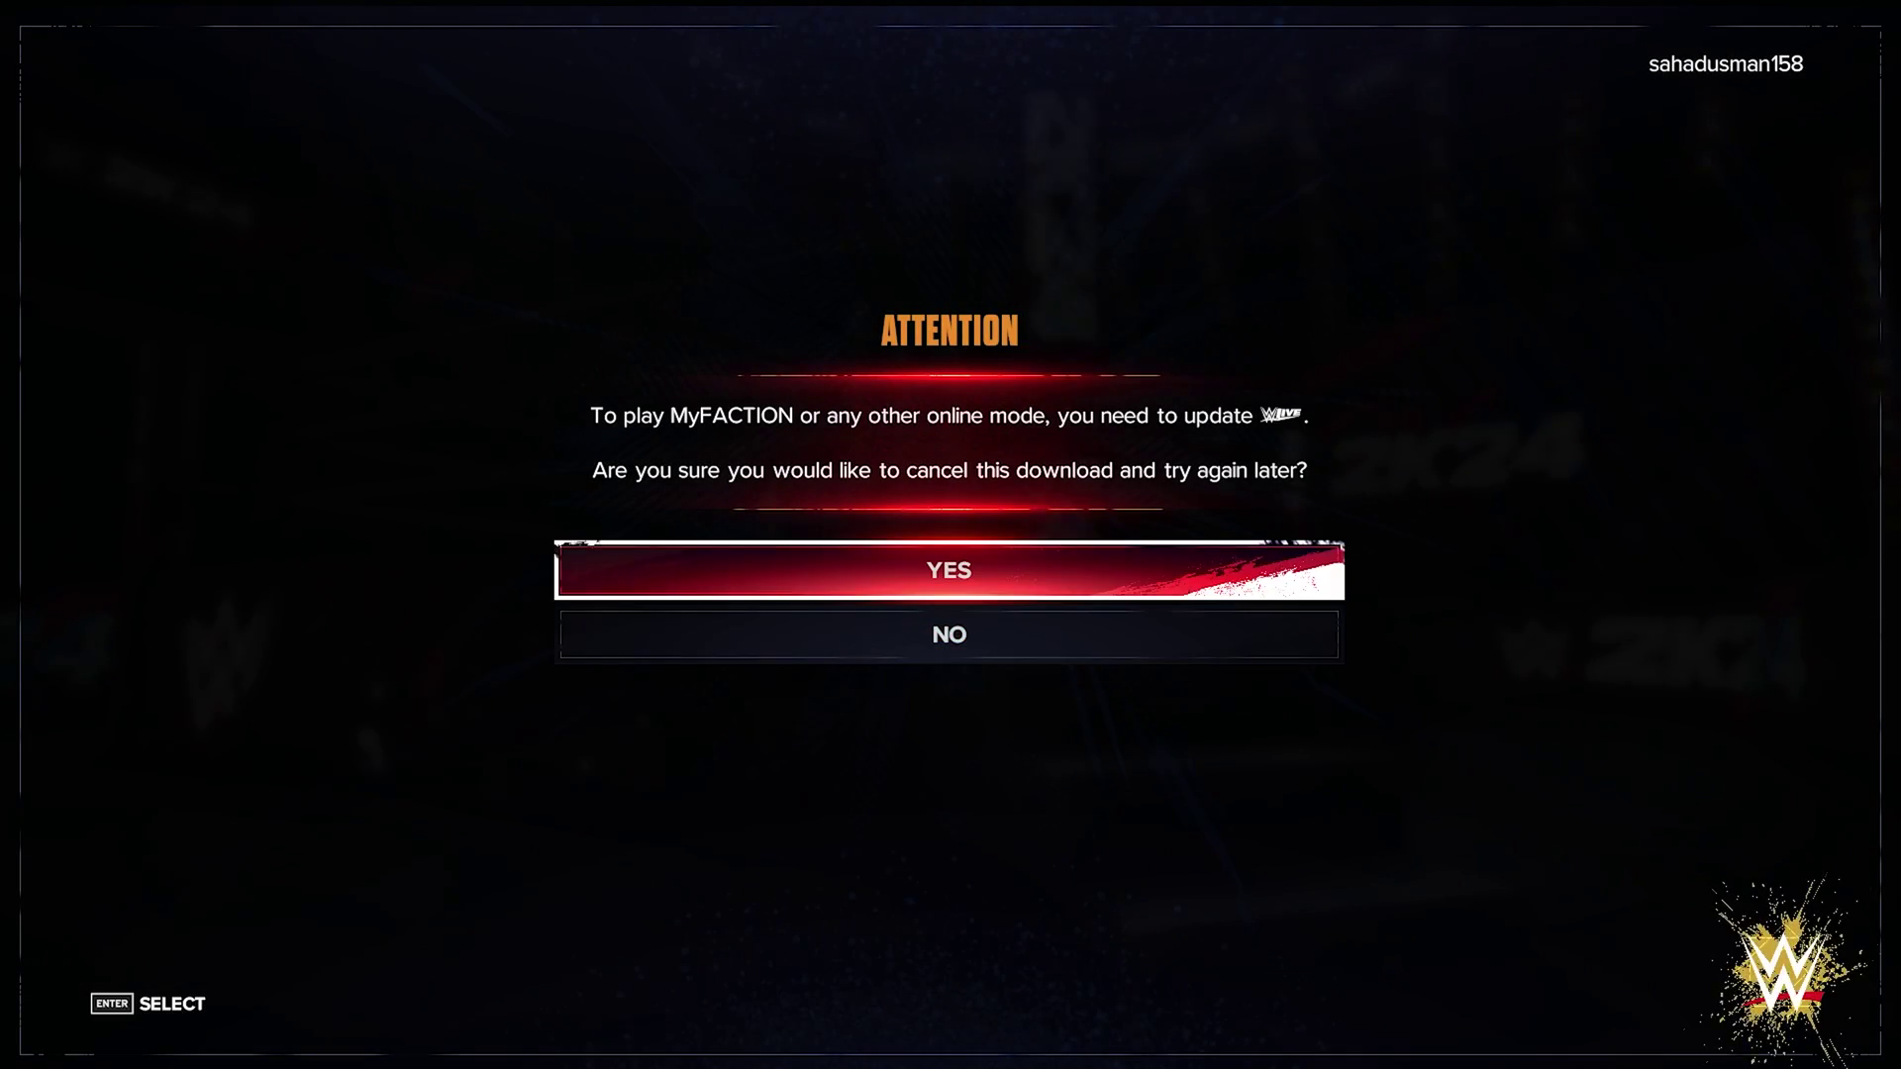
{"action": "key", "text": "Return"}
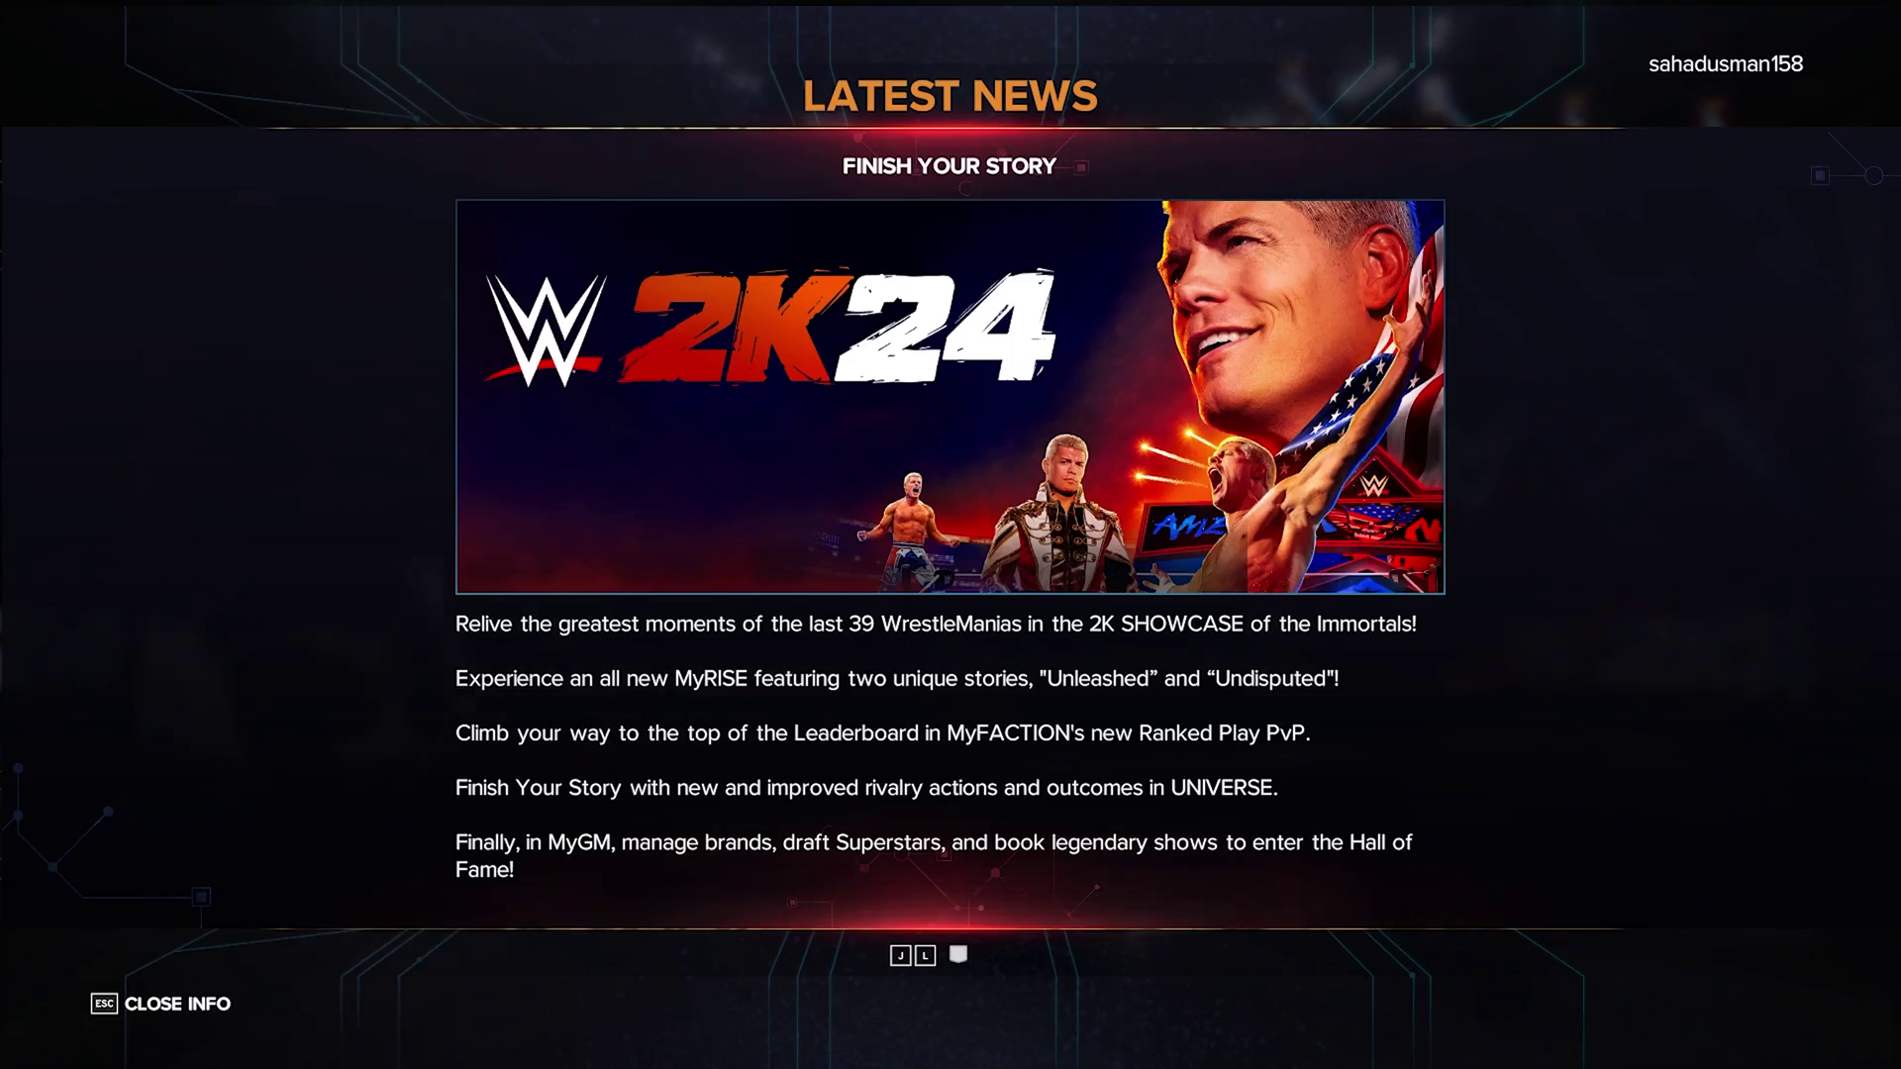
{"action": "key", "text": "Escape"}
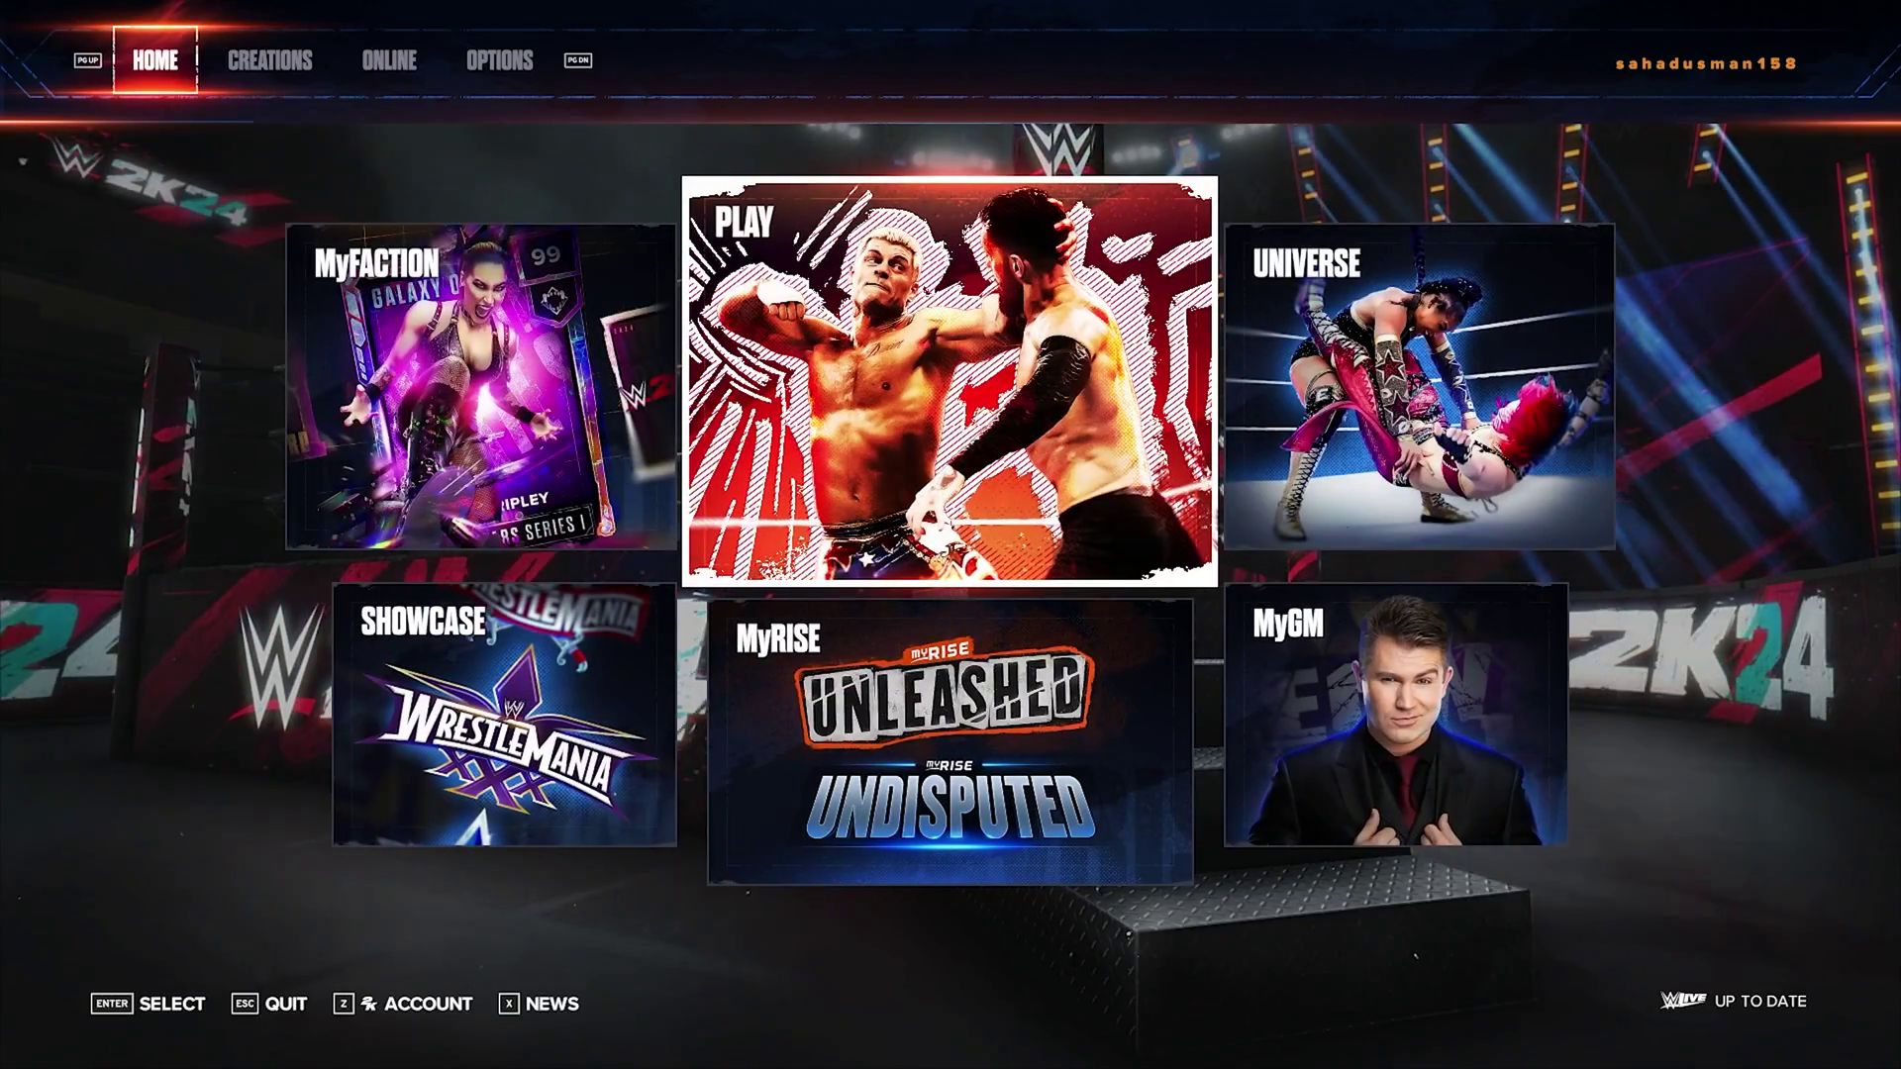
Go from the main menu through Options and Extras to Graphics Settings
{"action": "key", "text": "Left"}
{"action": "key", "text": "Down"}
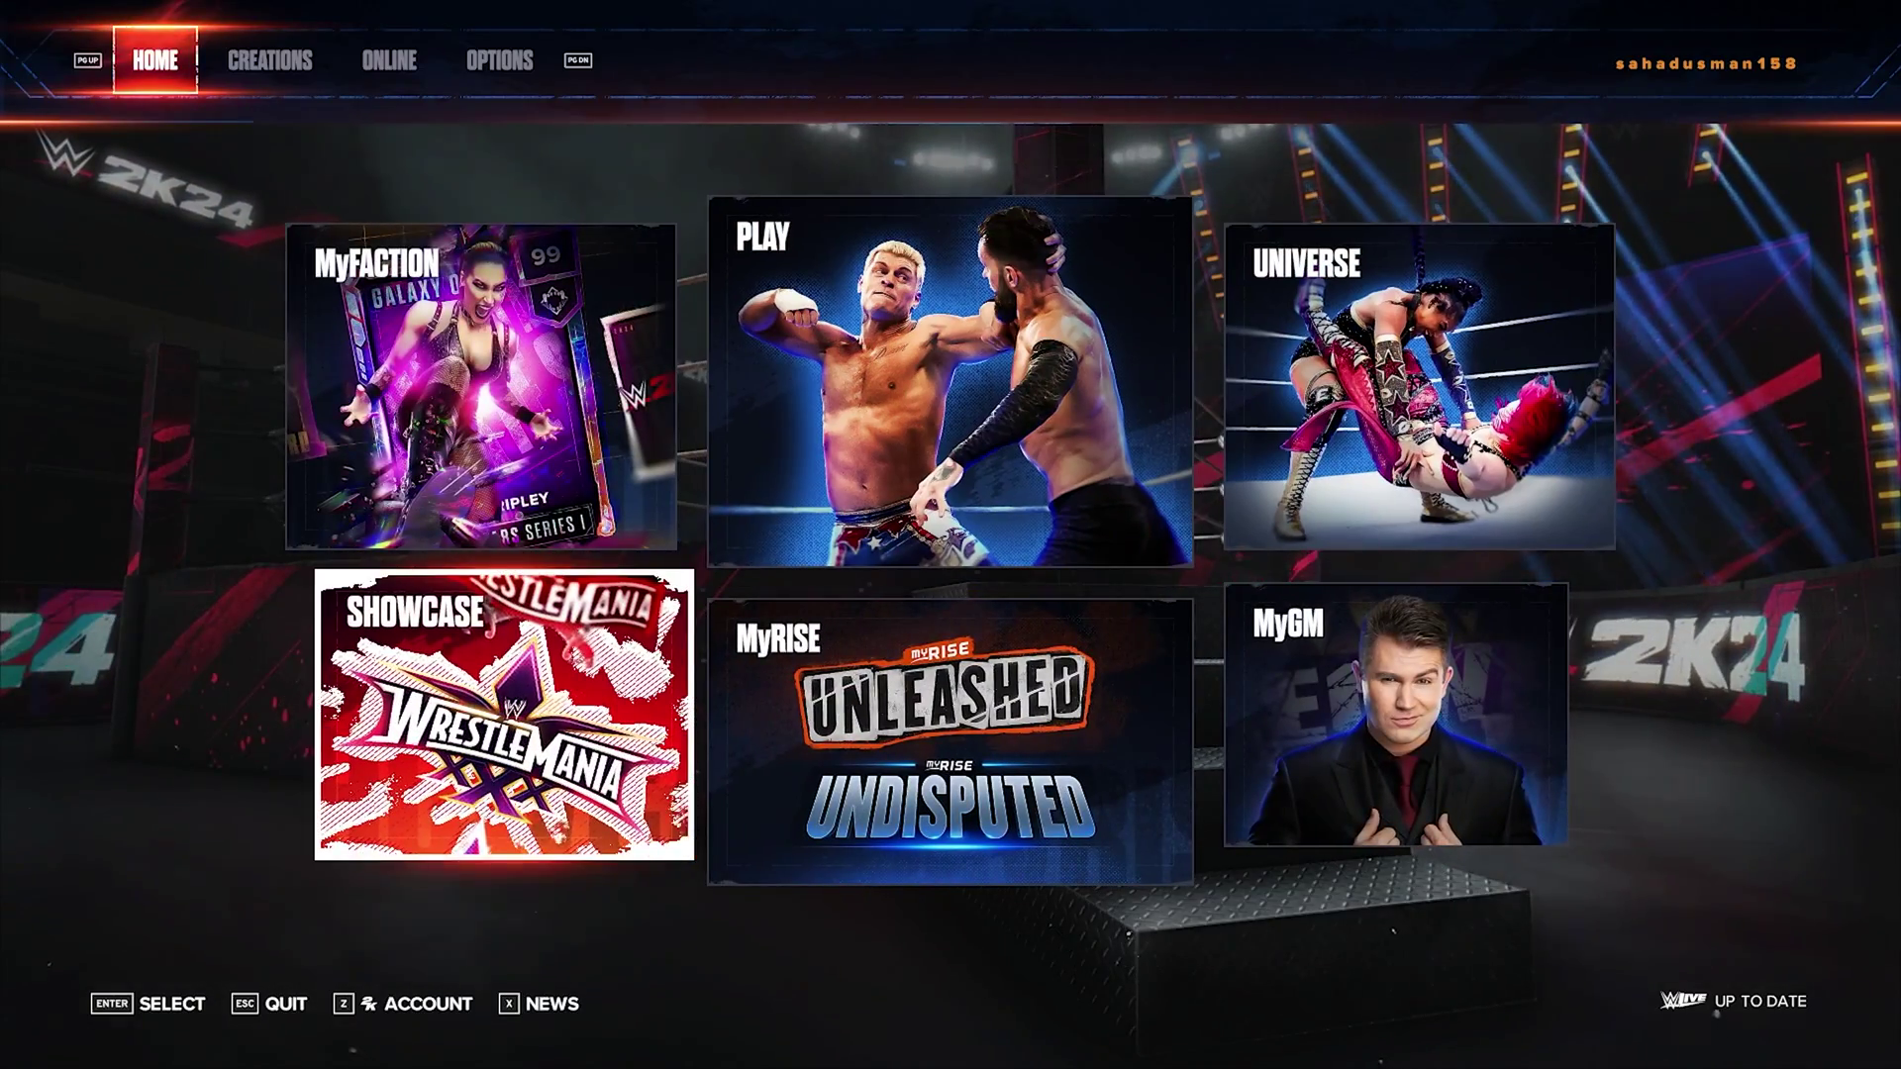
{"action": "key", "text": "Up"}
{"action": "key", "text": "Right"}
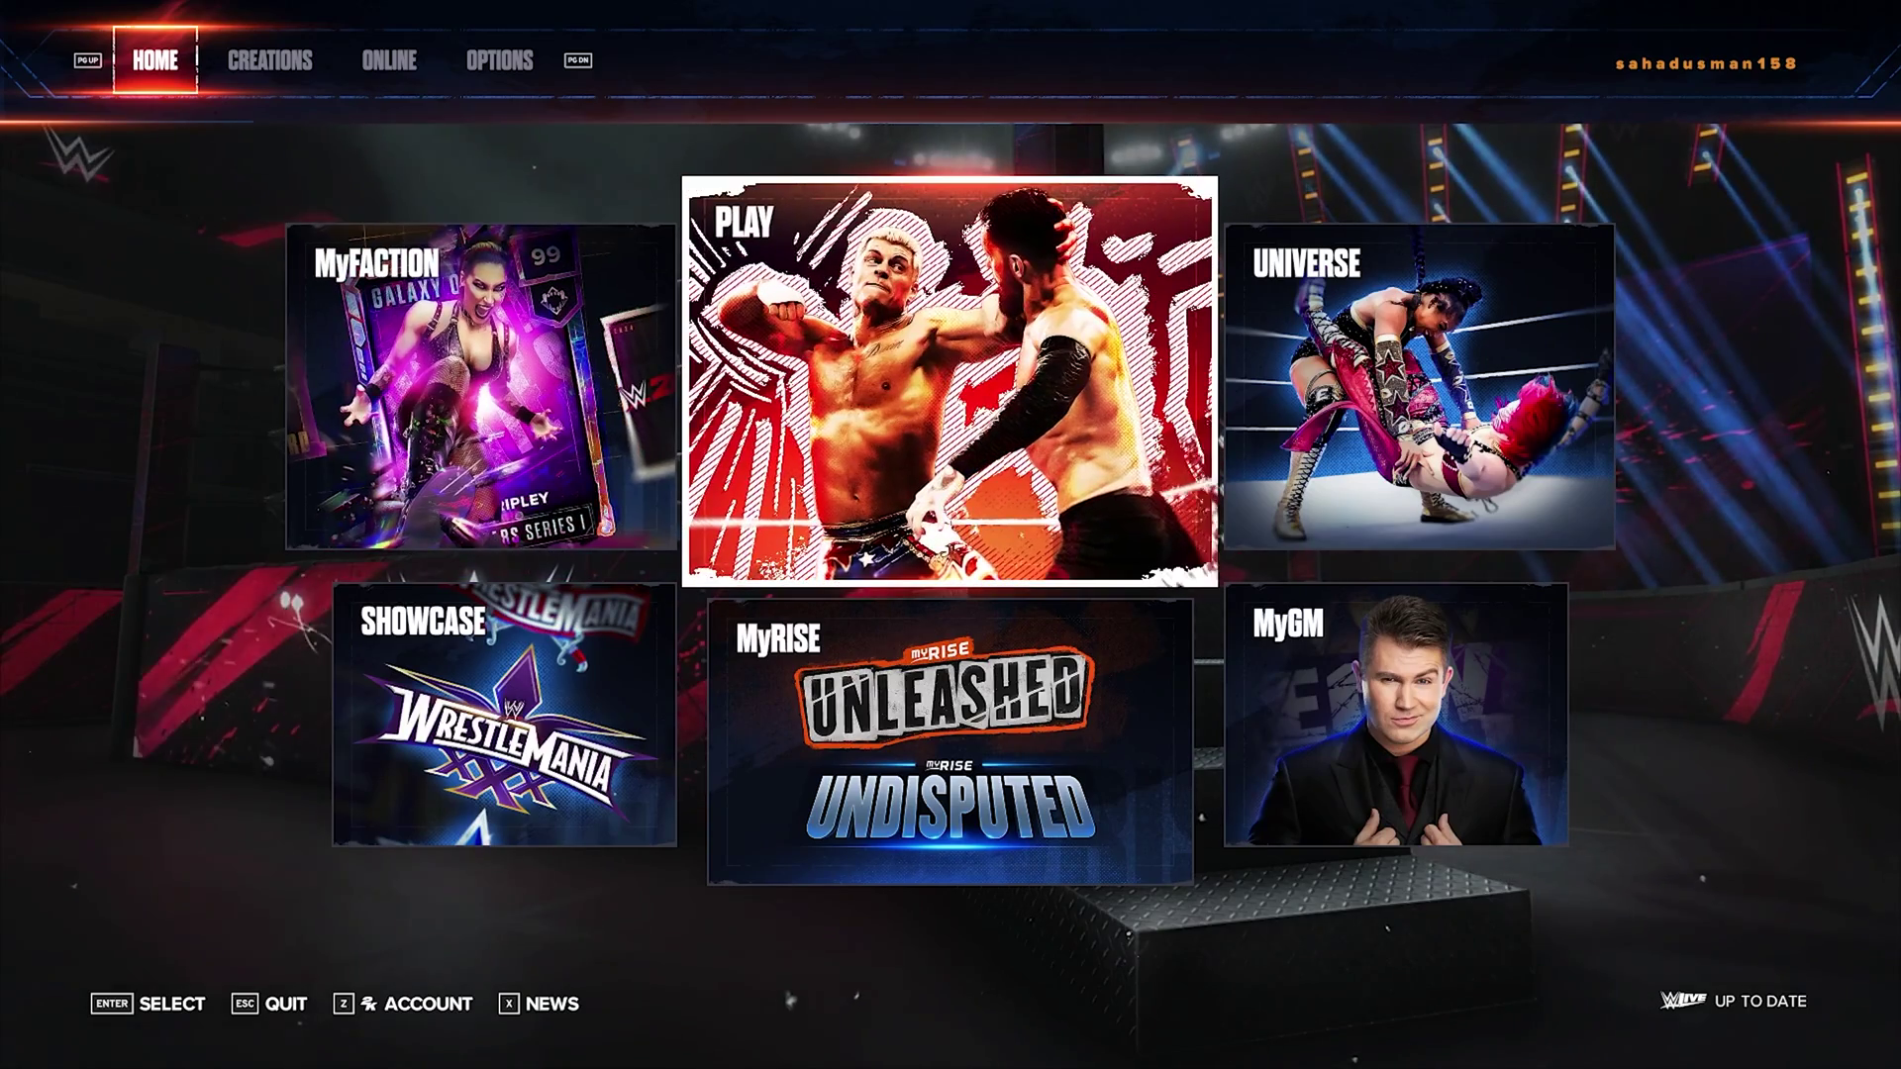
{"action": "key", "text": "Right"}
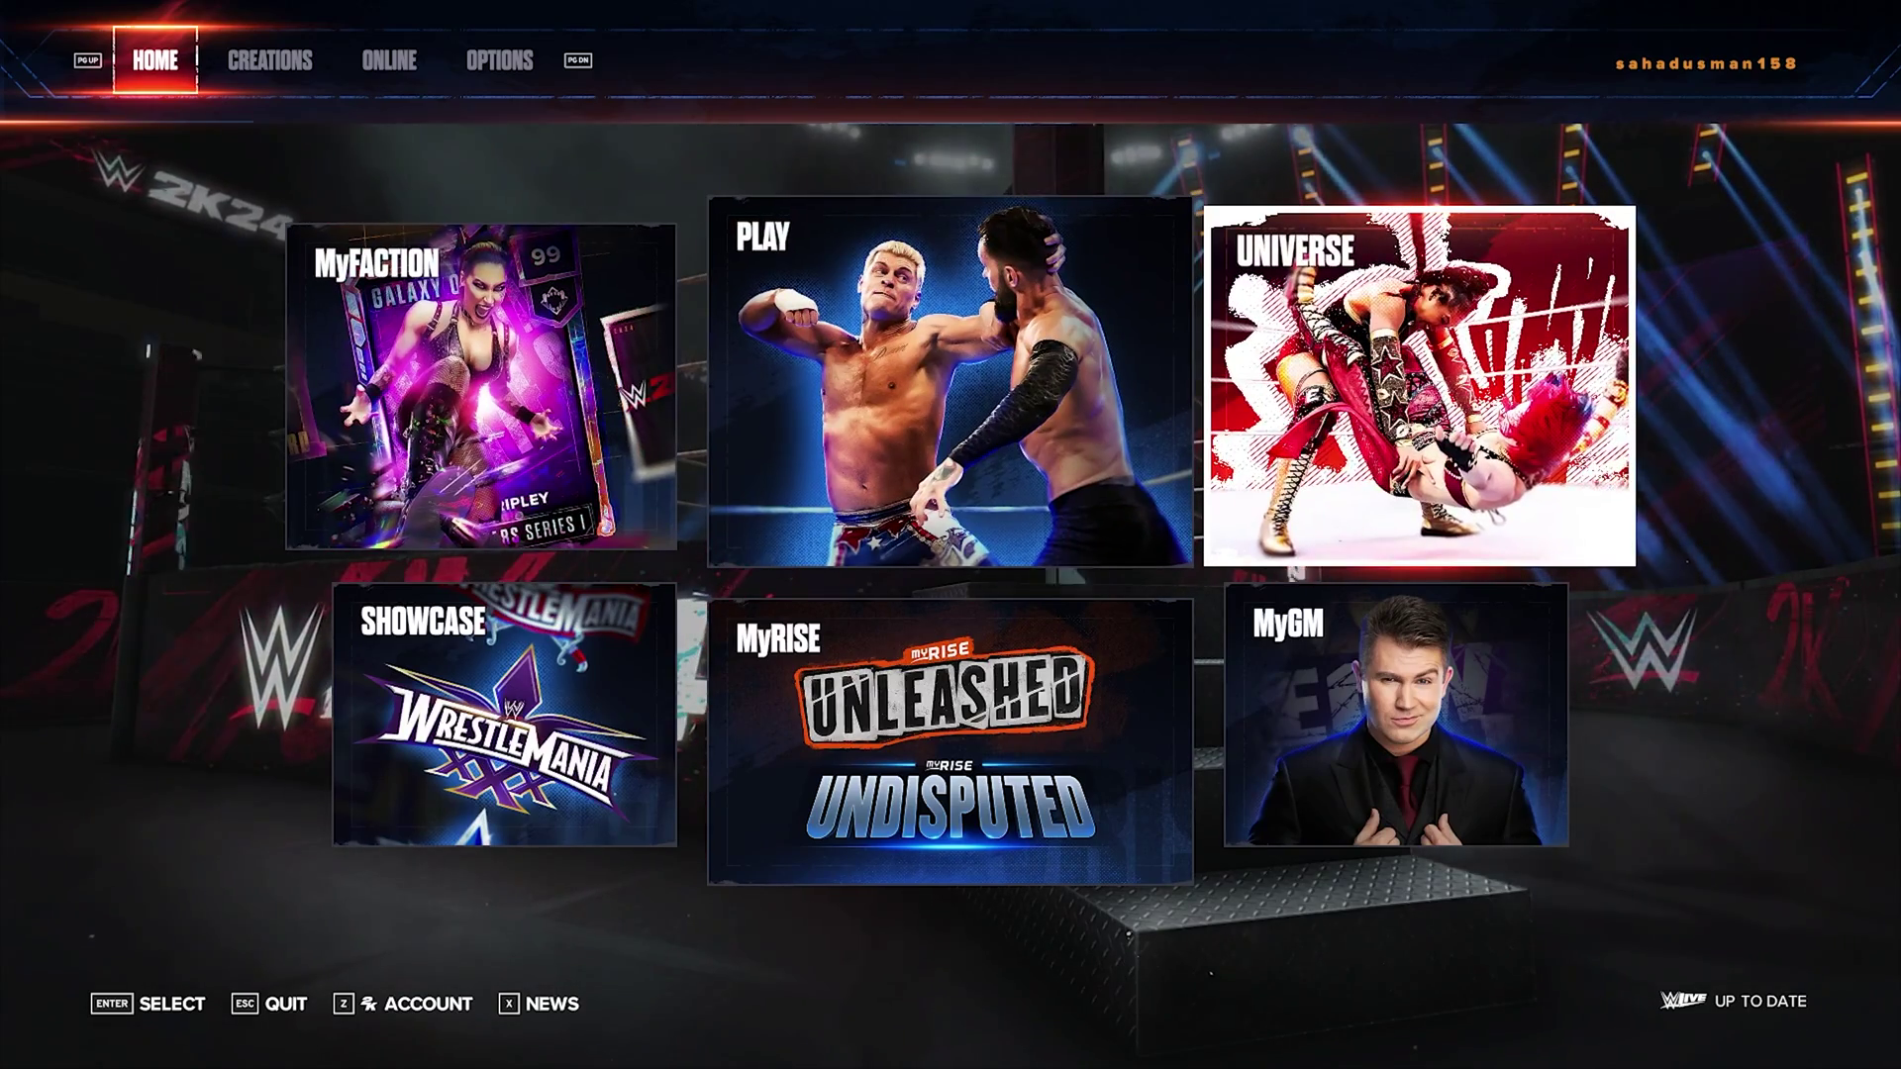
{"action": "key", "text": "Page_Up"}
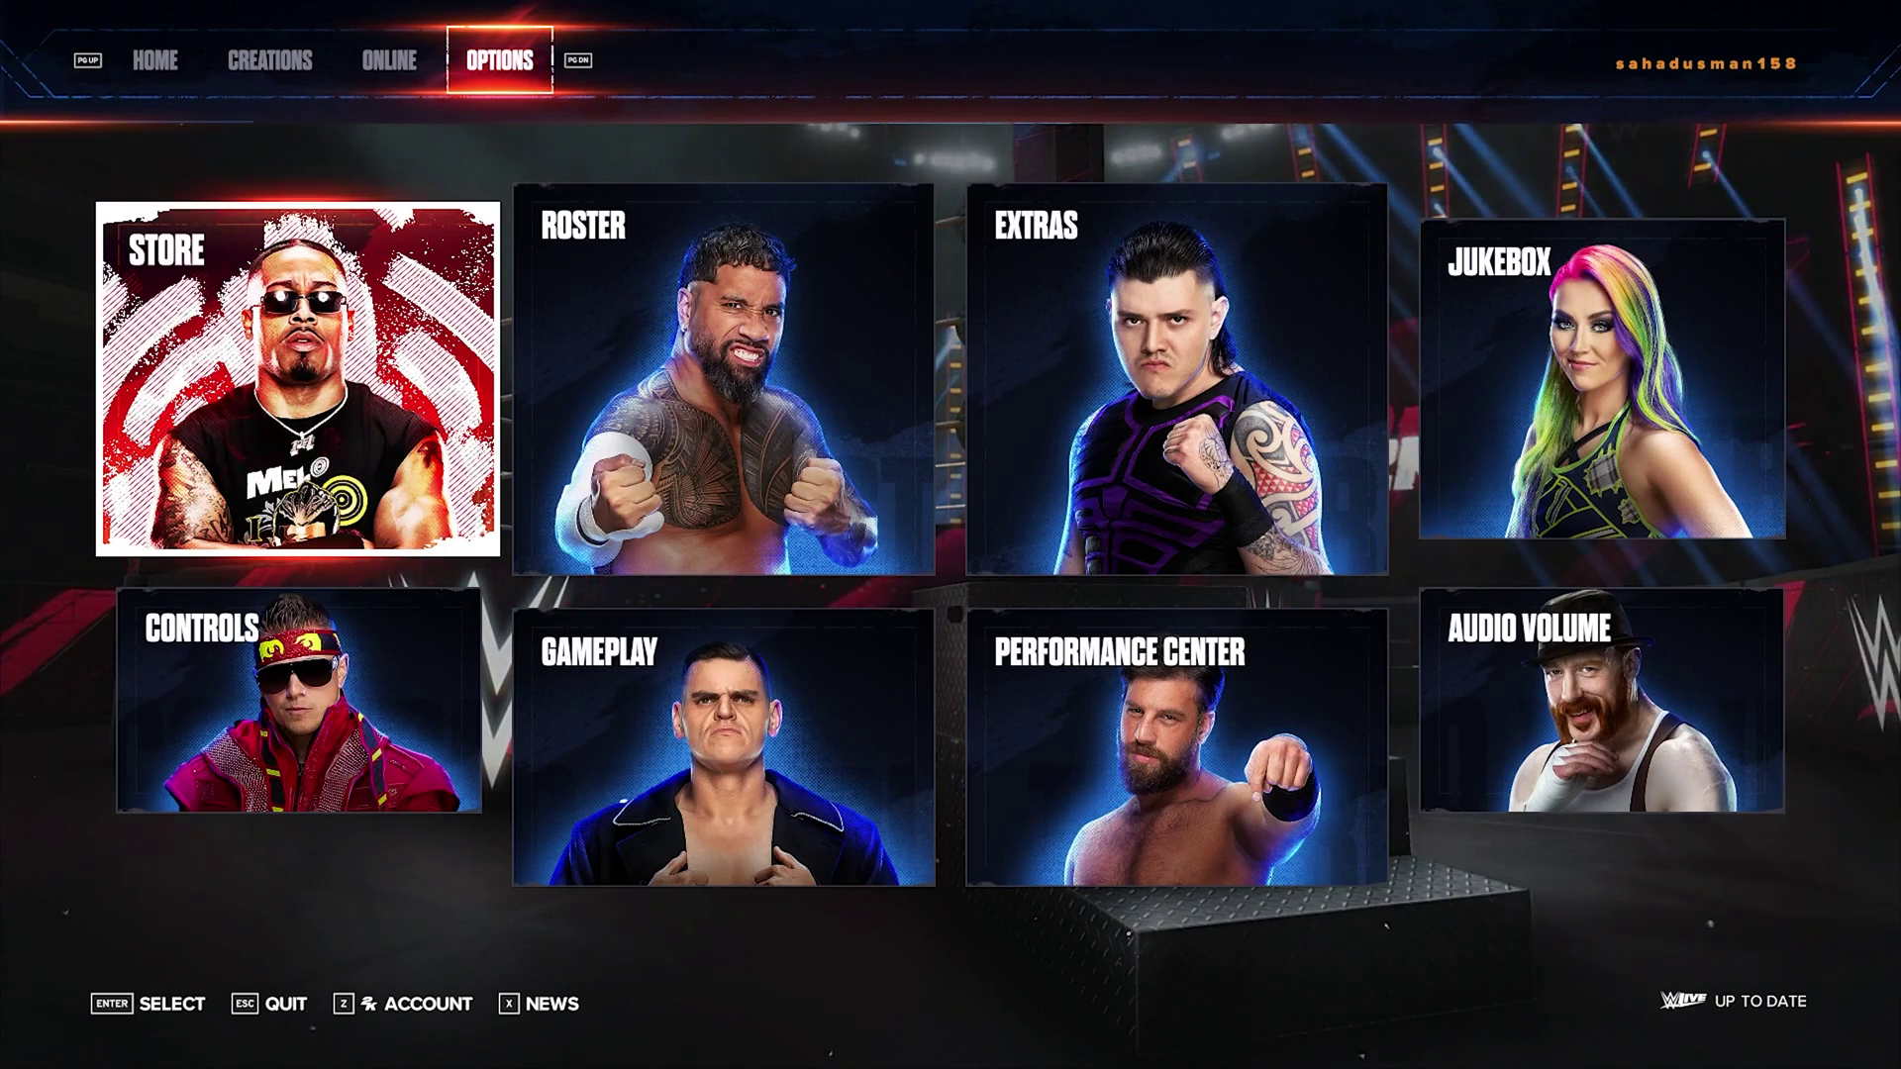
{"action": "key", "text": "Down"}
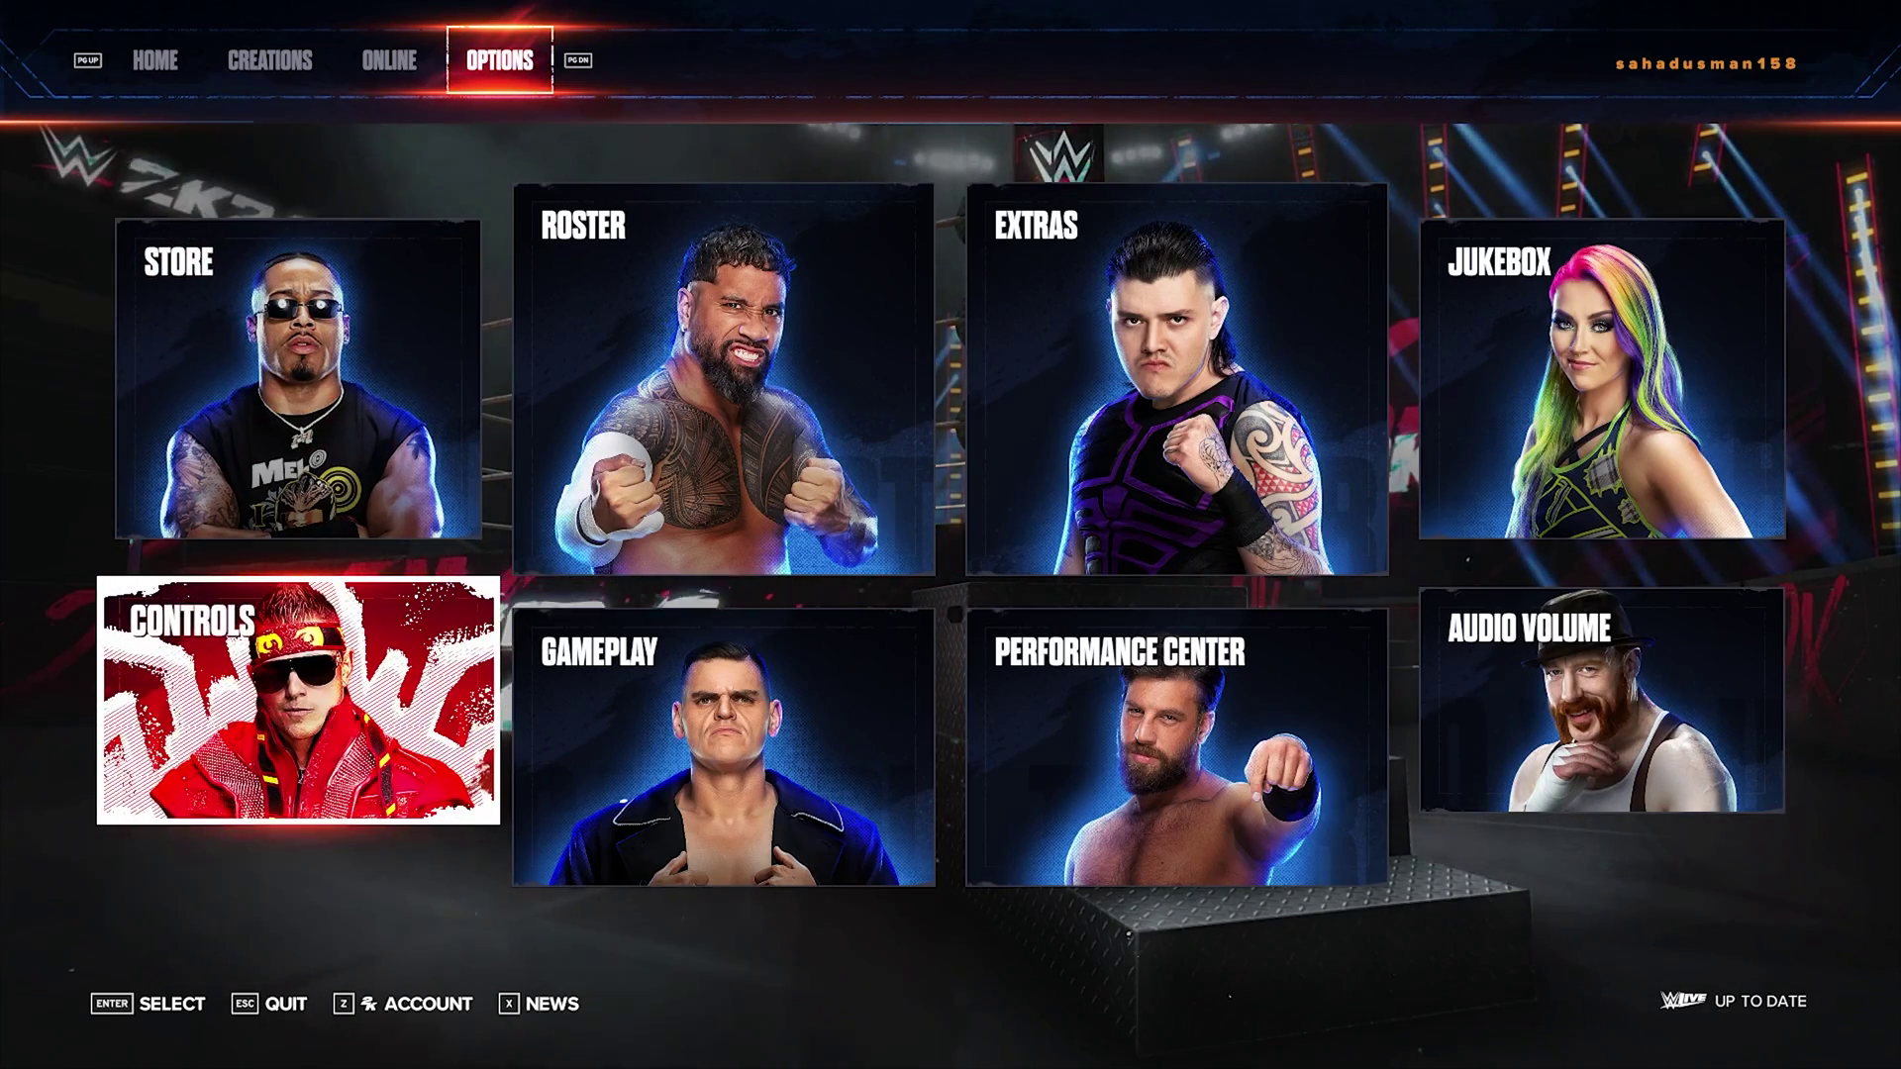
{"action": "key", "text": "Up"}
{"action": "key", "text": "Right"}
{"action": "key", "text": "Right"}
{"action": "key", "text": "Return"}
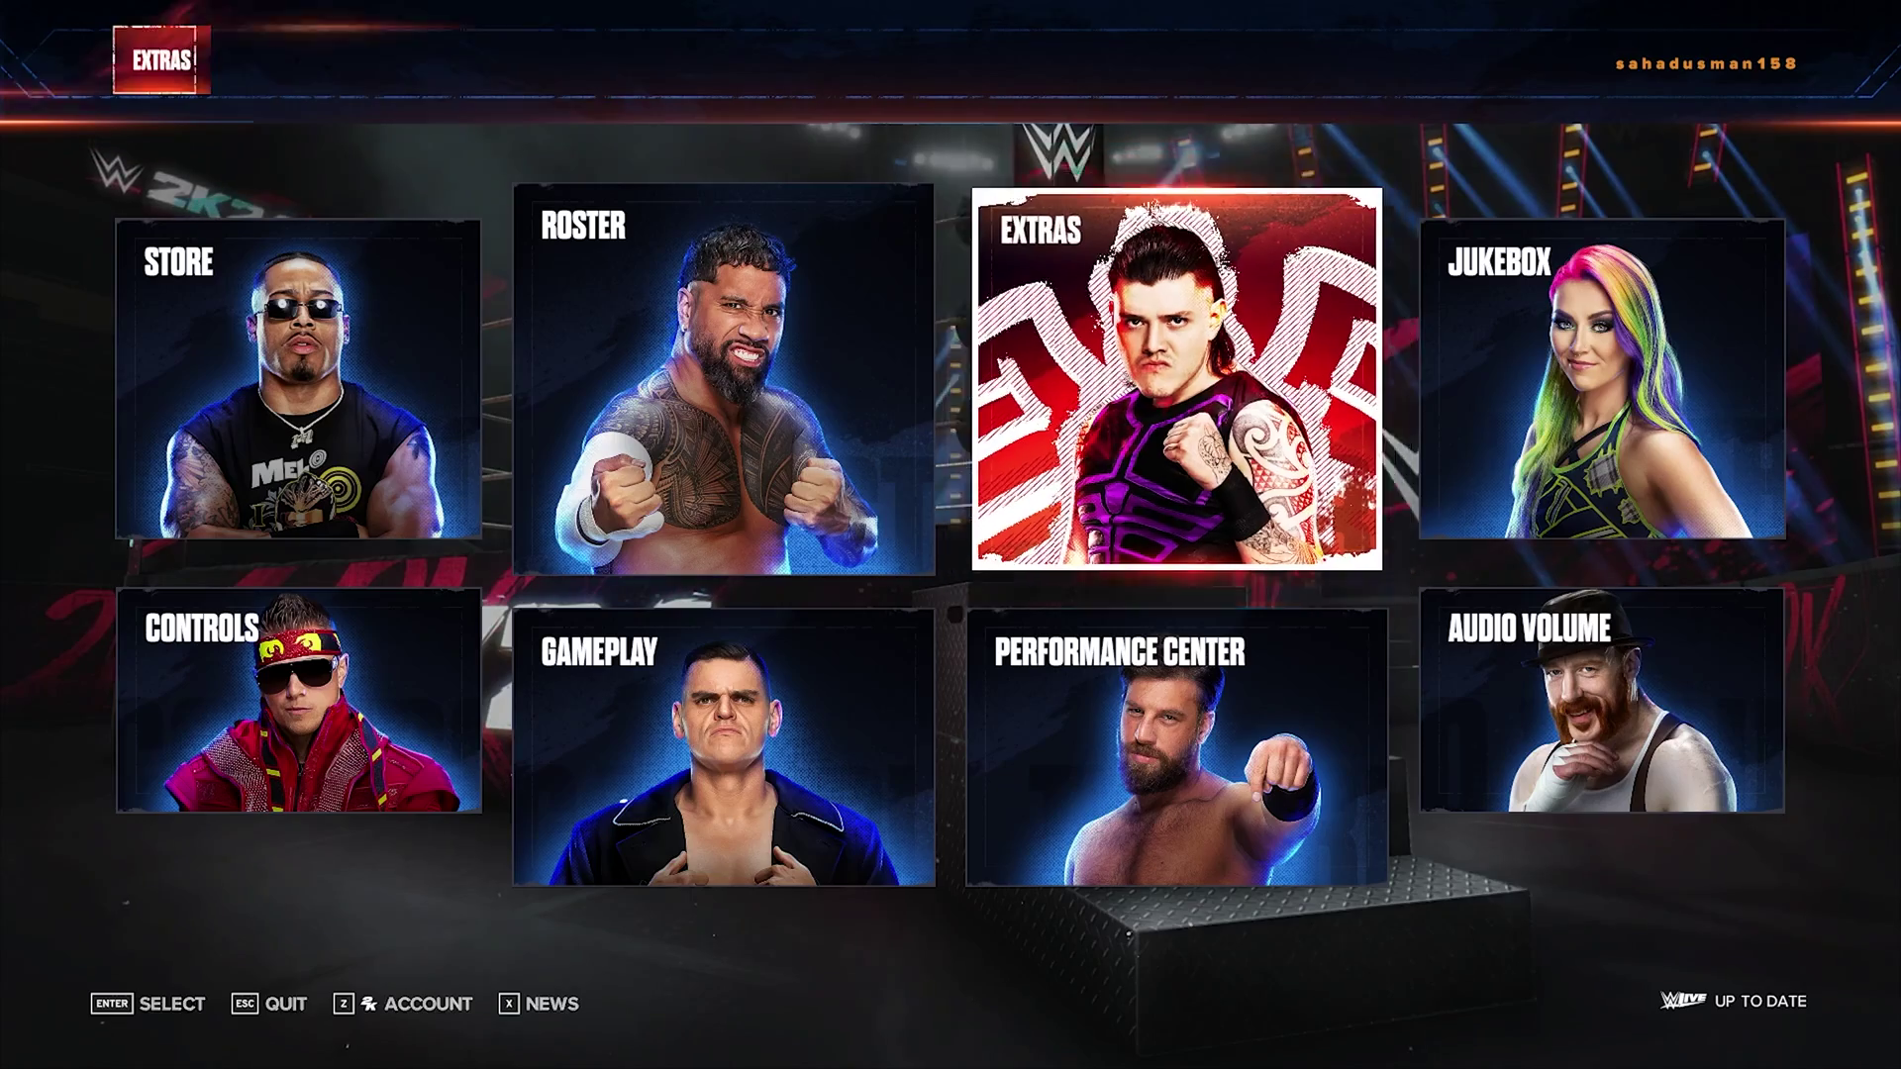
{"action": "key", "text": "Right"}
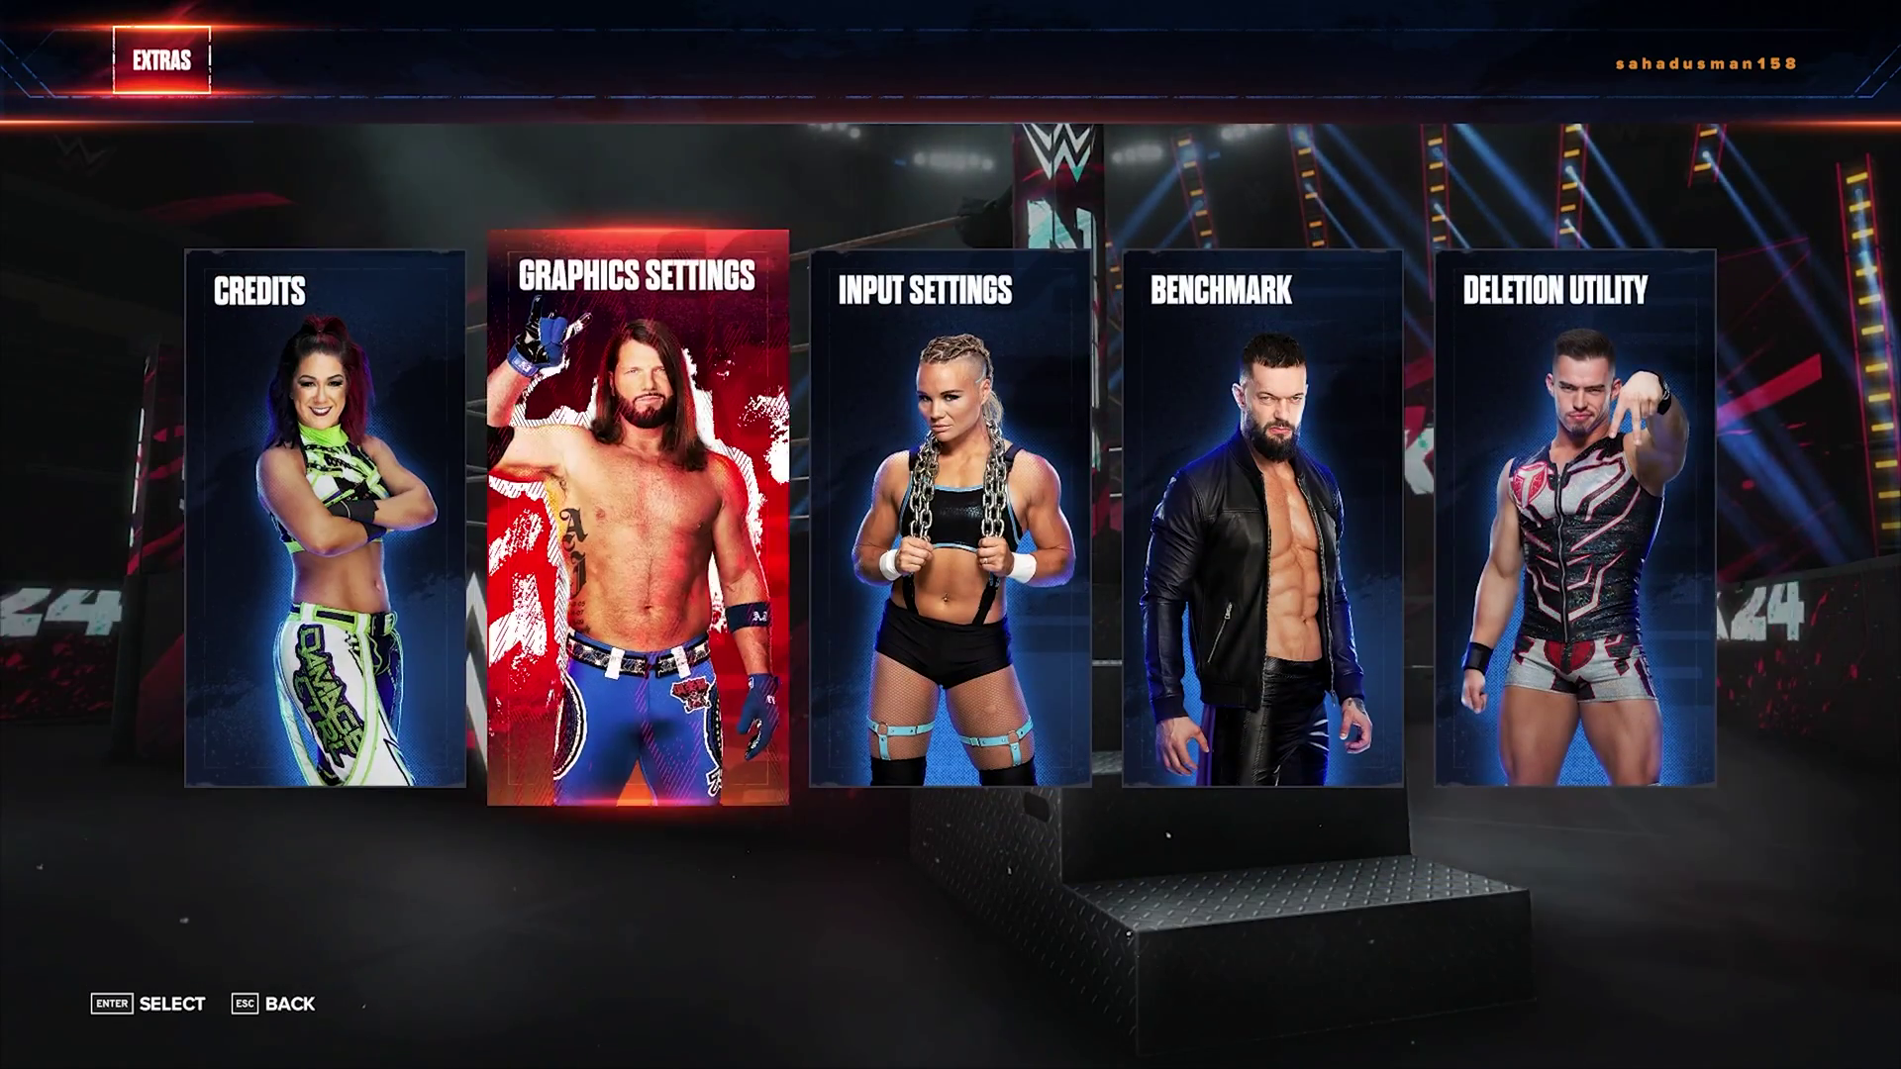
{"action": "key", "text": "Return"}
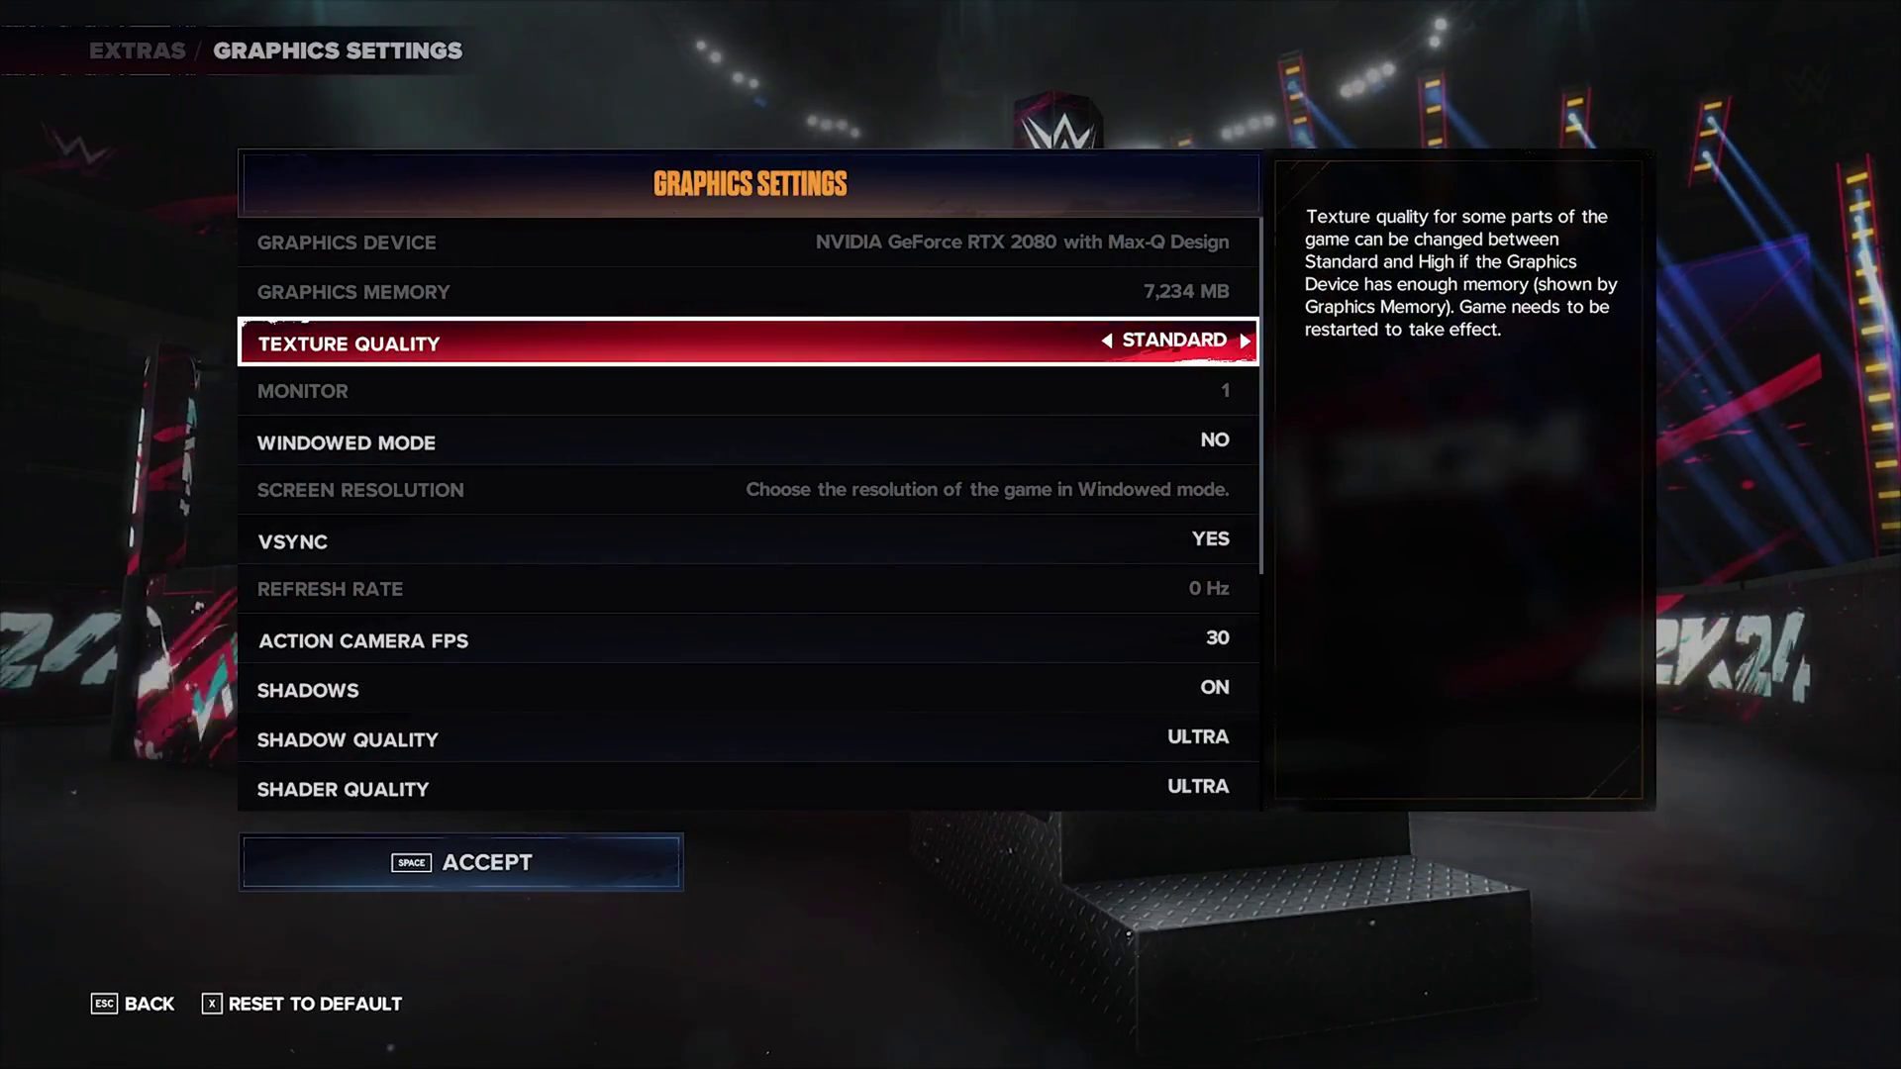
Turn VSync off and raise Action Camera FPS from 30 to 60
{"action": "key", "text": "Down"}
{"action": "key", "text": "Down"}
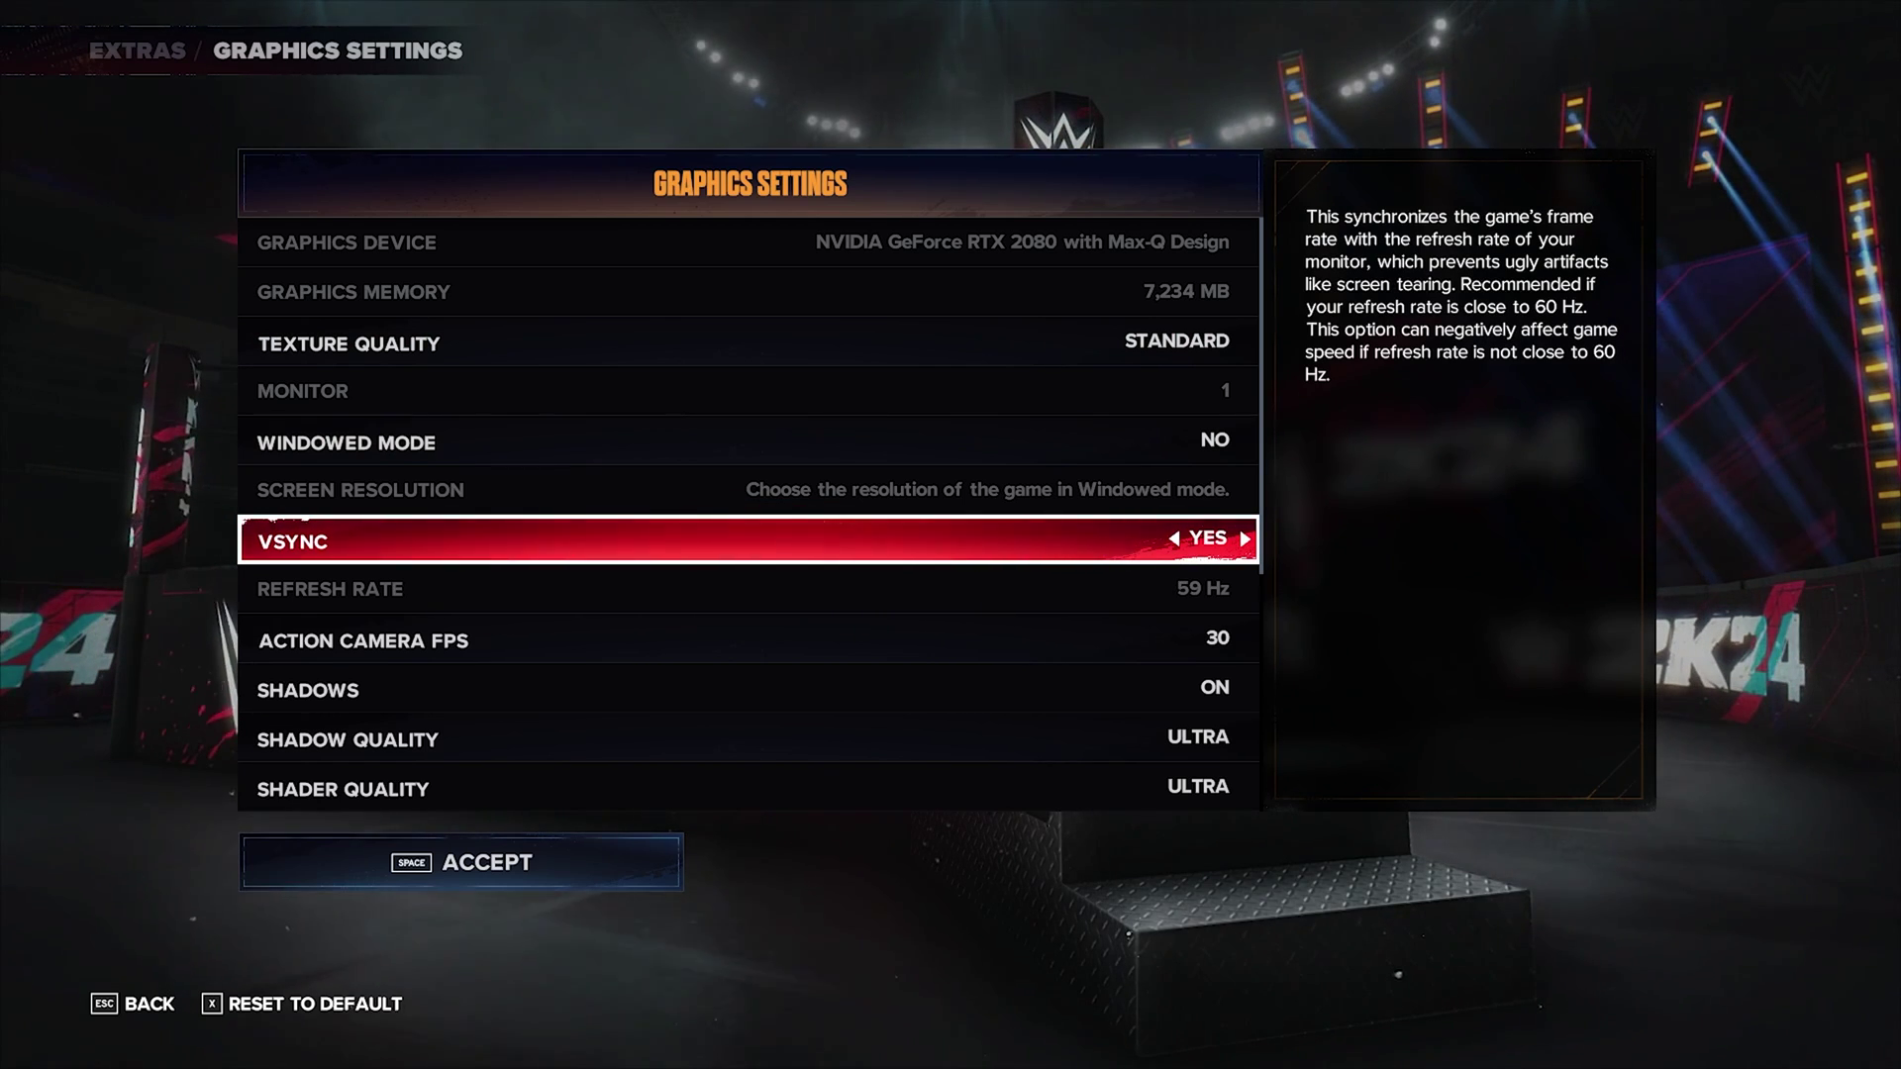
{"action": "key", "text": "Left"}
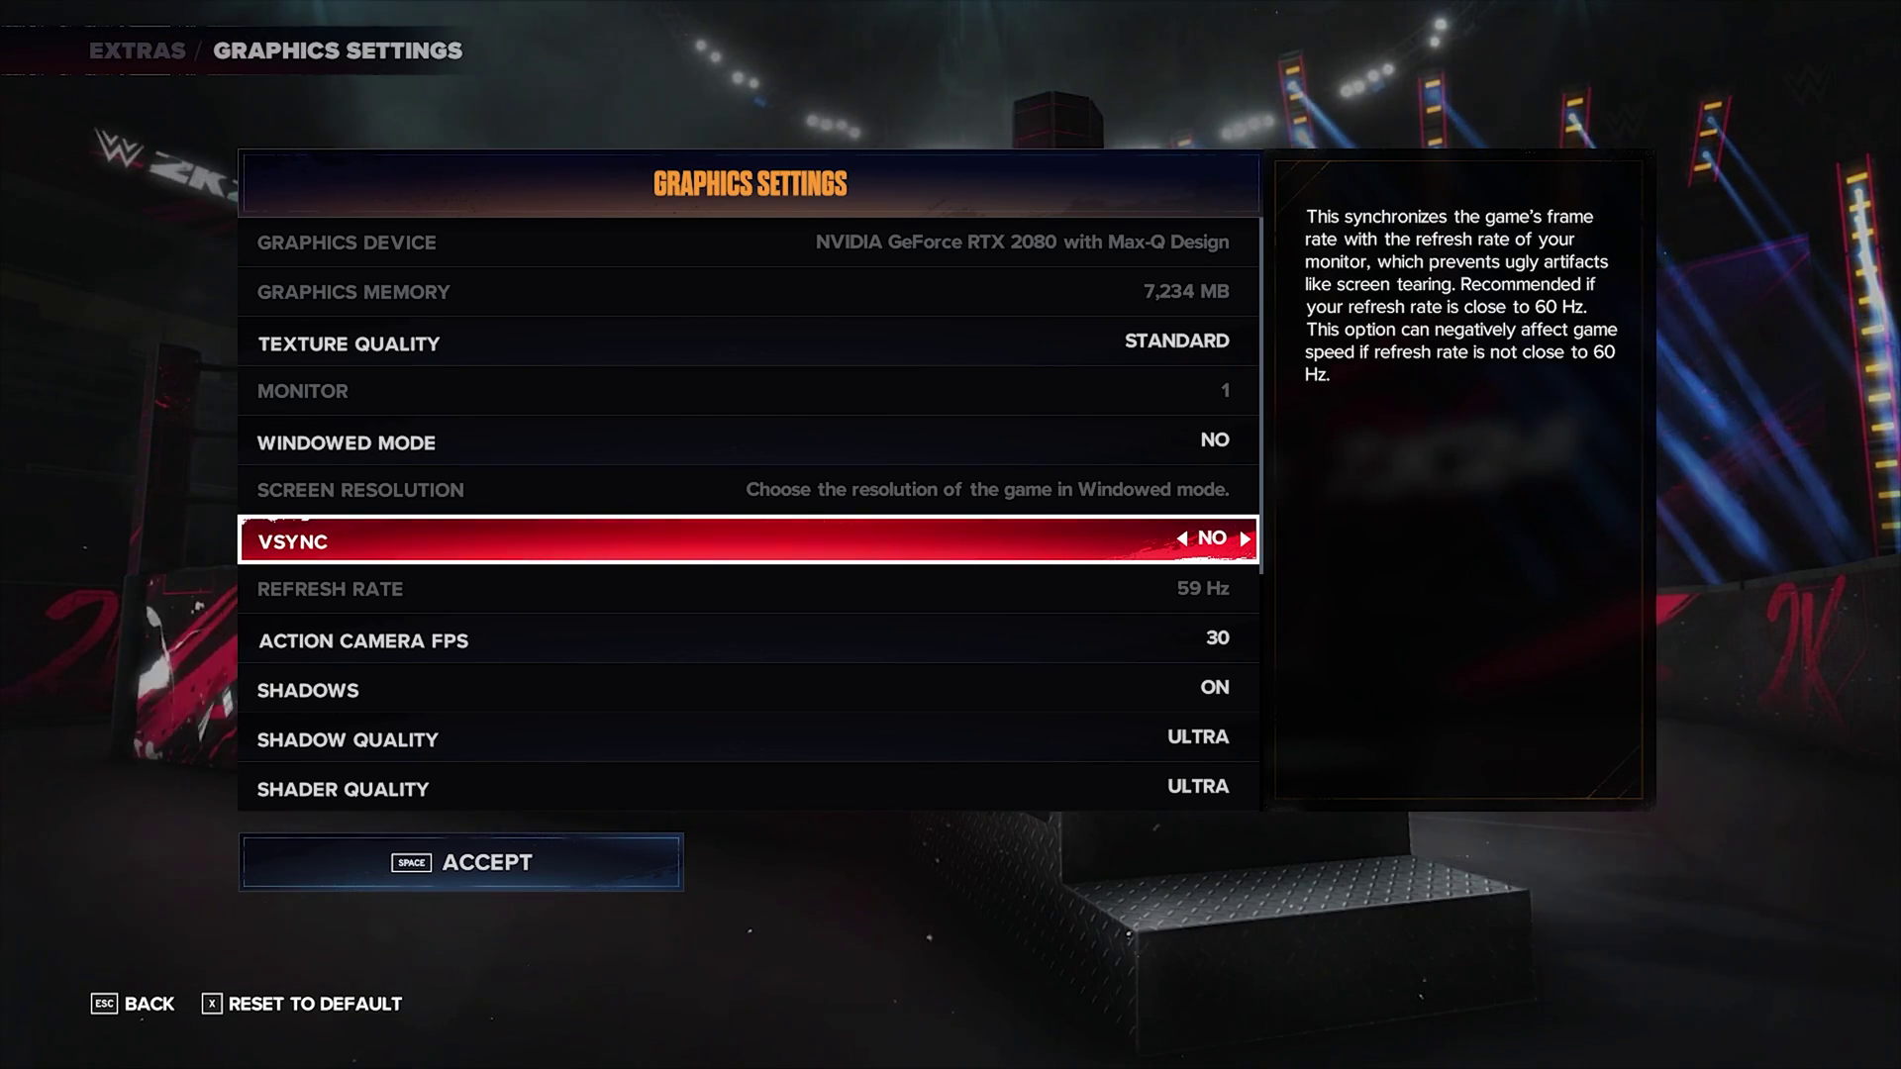
{"action": "key", "text": "Down"}
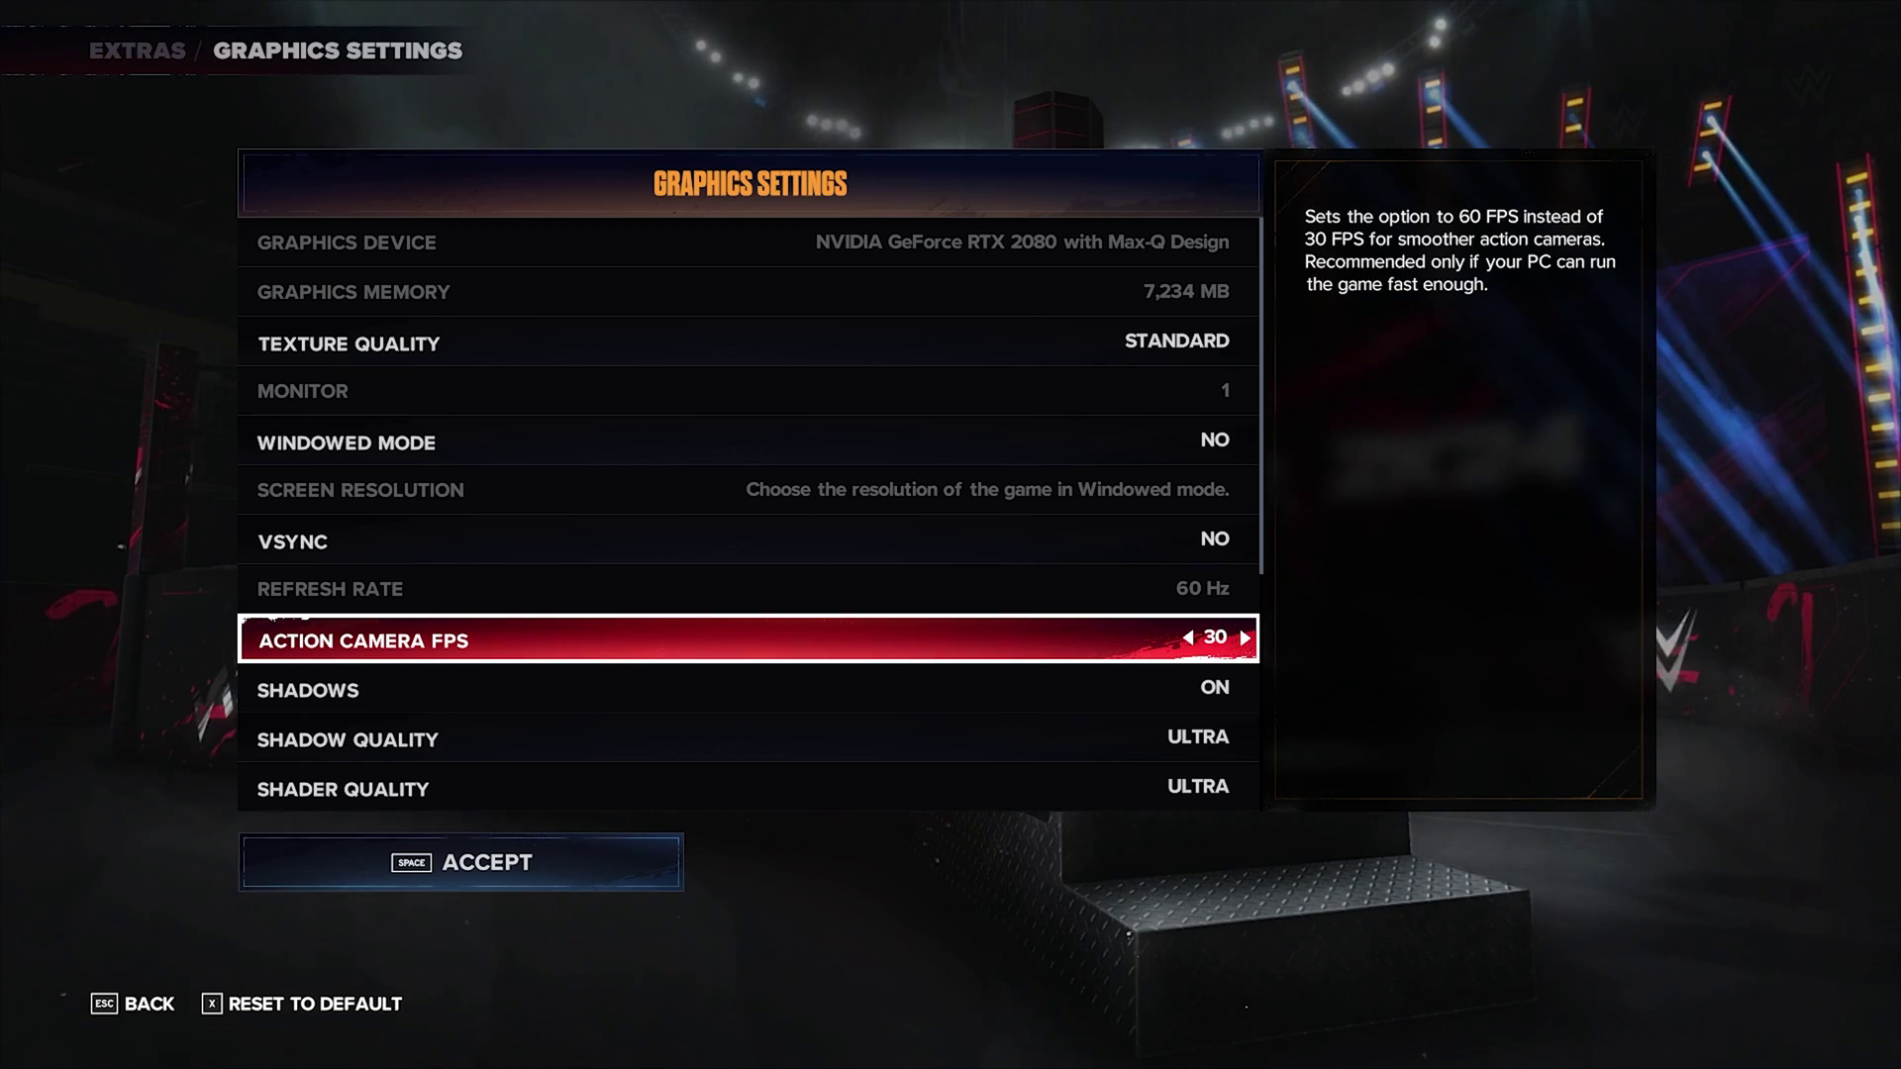
{"action": "key", "text": "Right"}
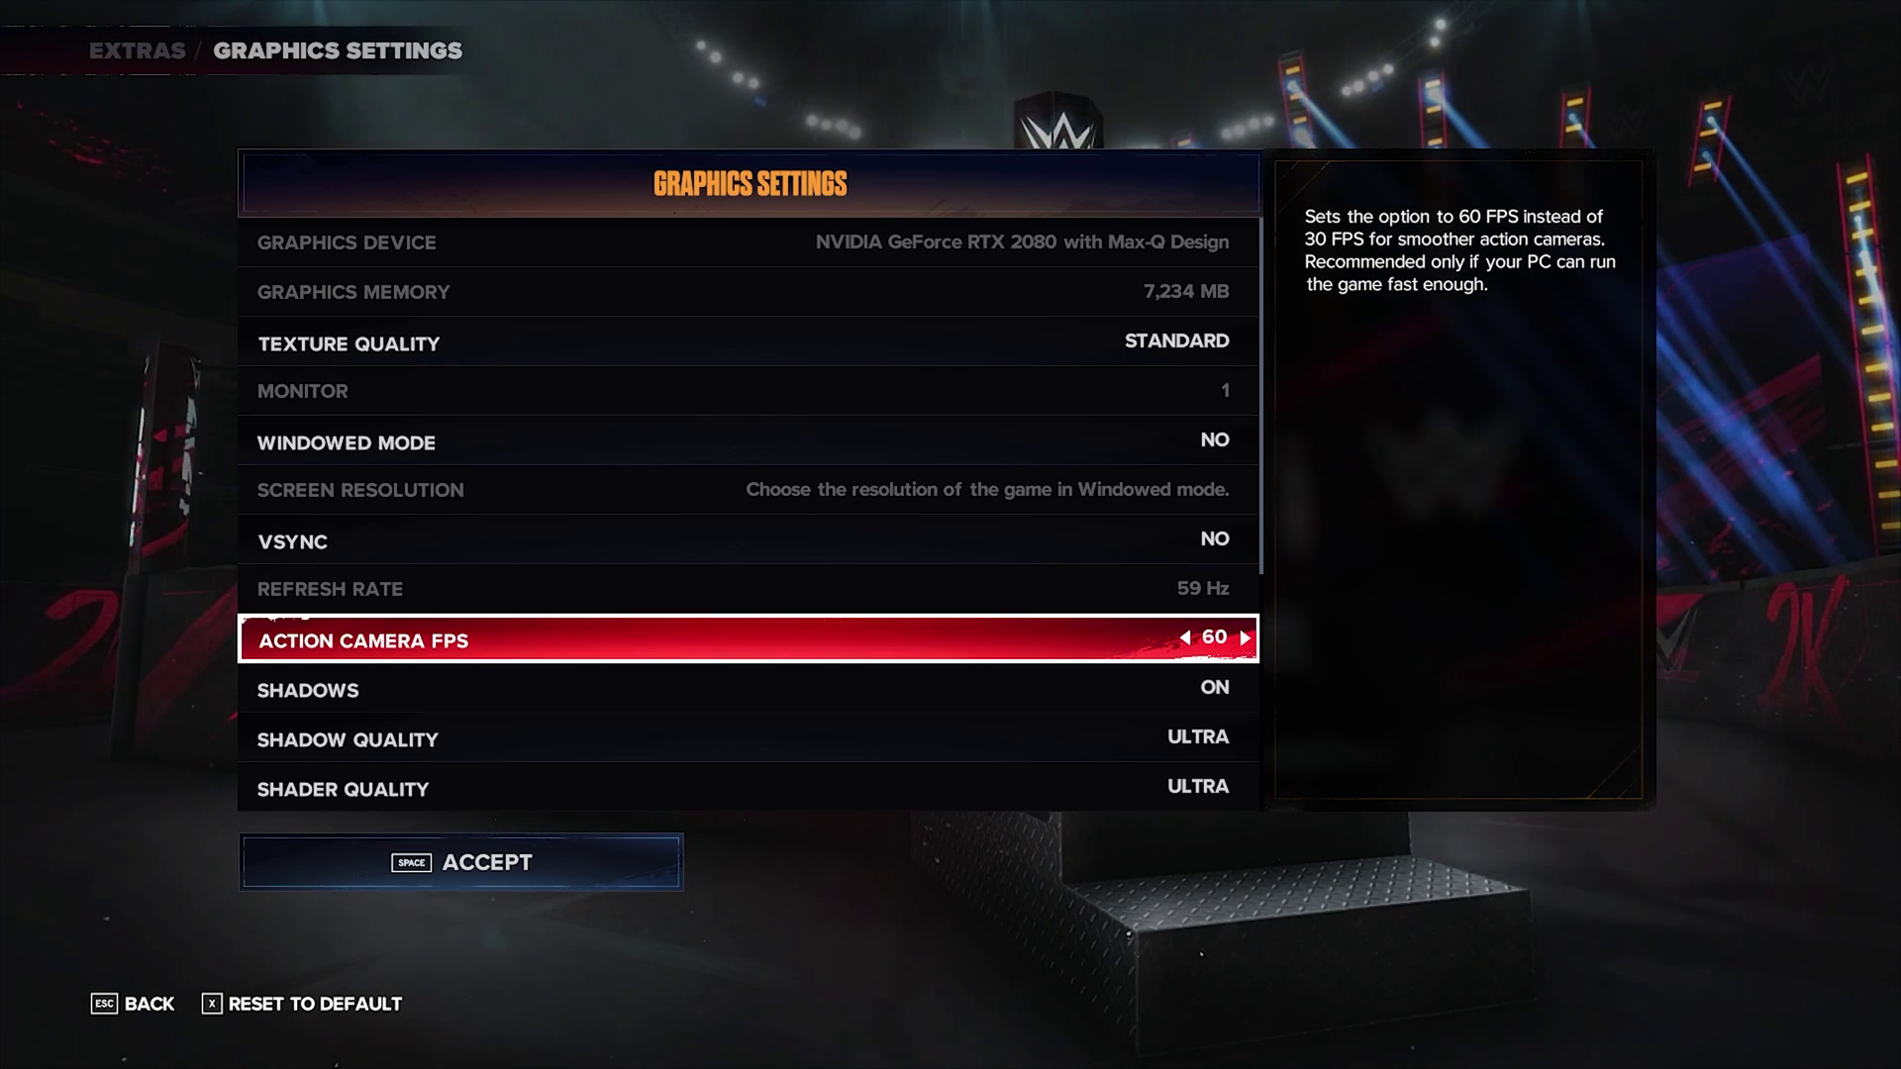
{"action": "key", "text": "Up"}
{"action": "key", "text": "Up"}
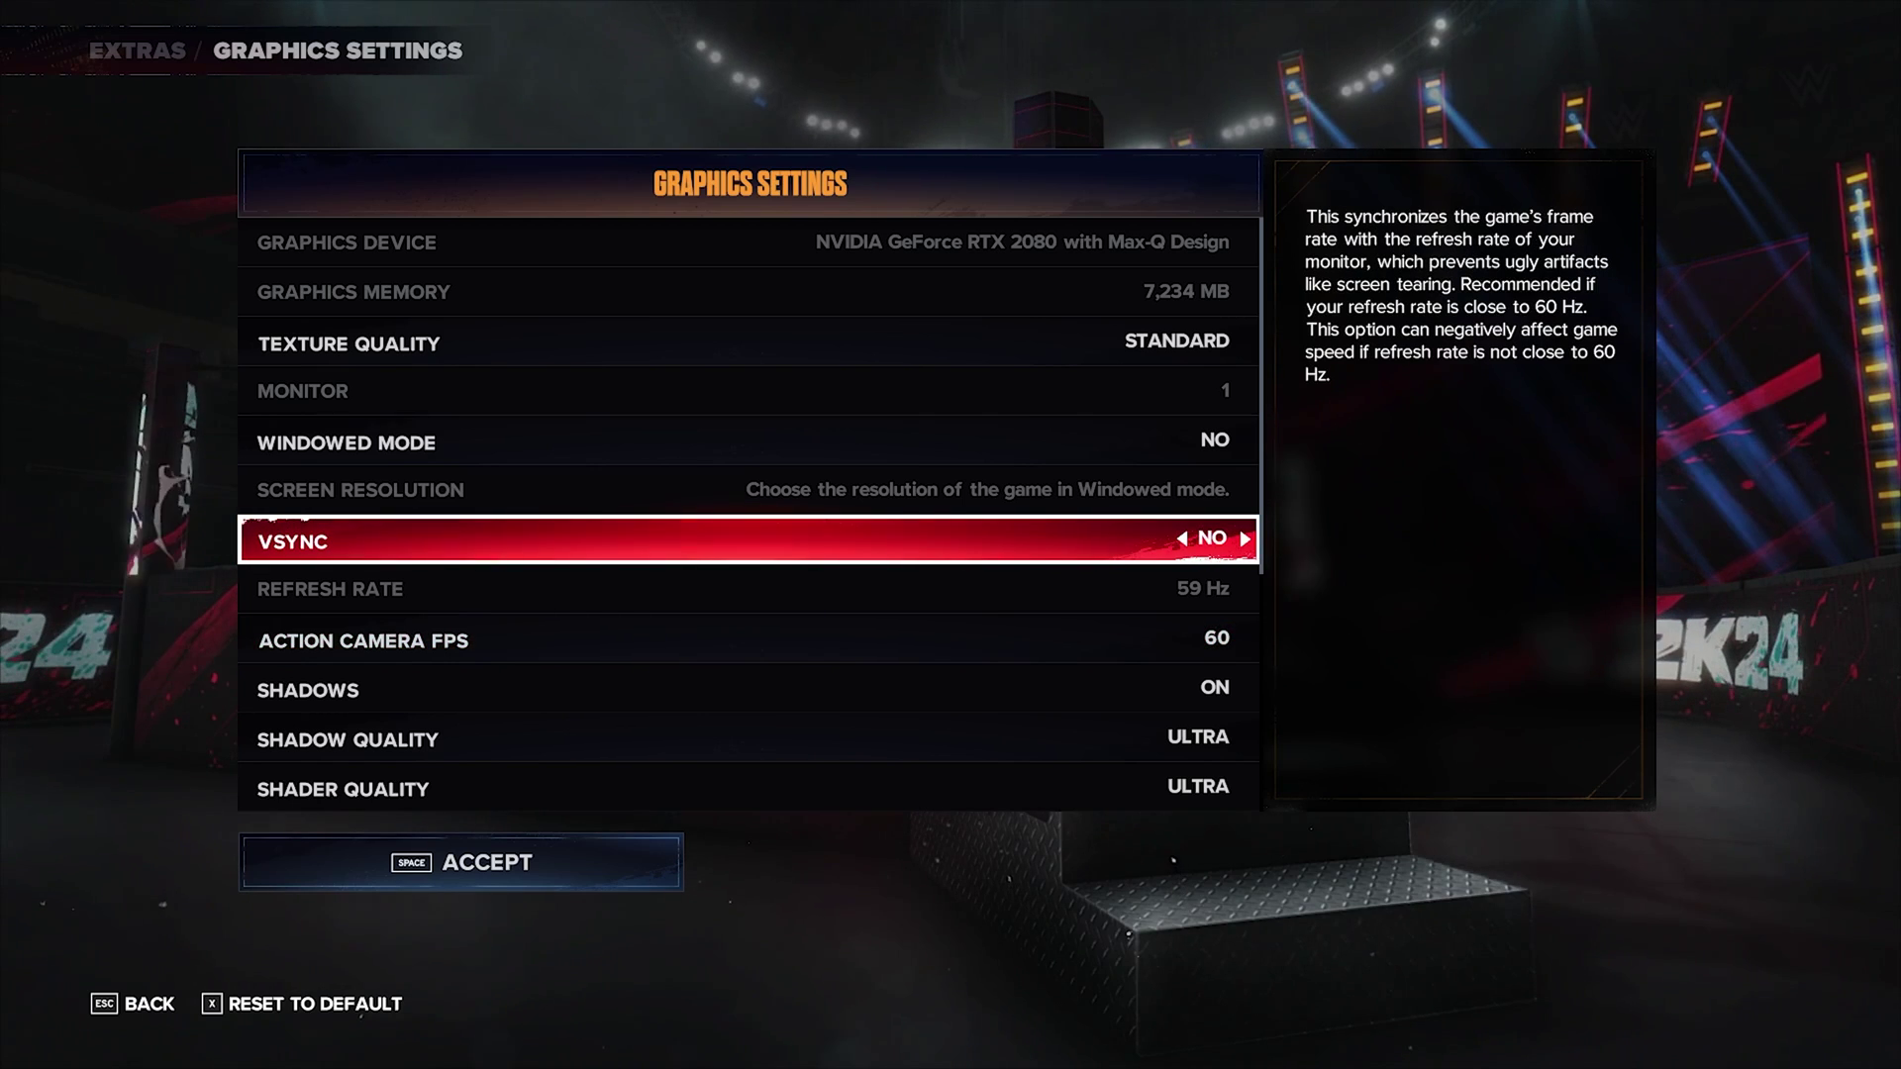
{"action": "key", "text": "Down"}
{"action": "key", "text": "Up"}
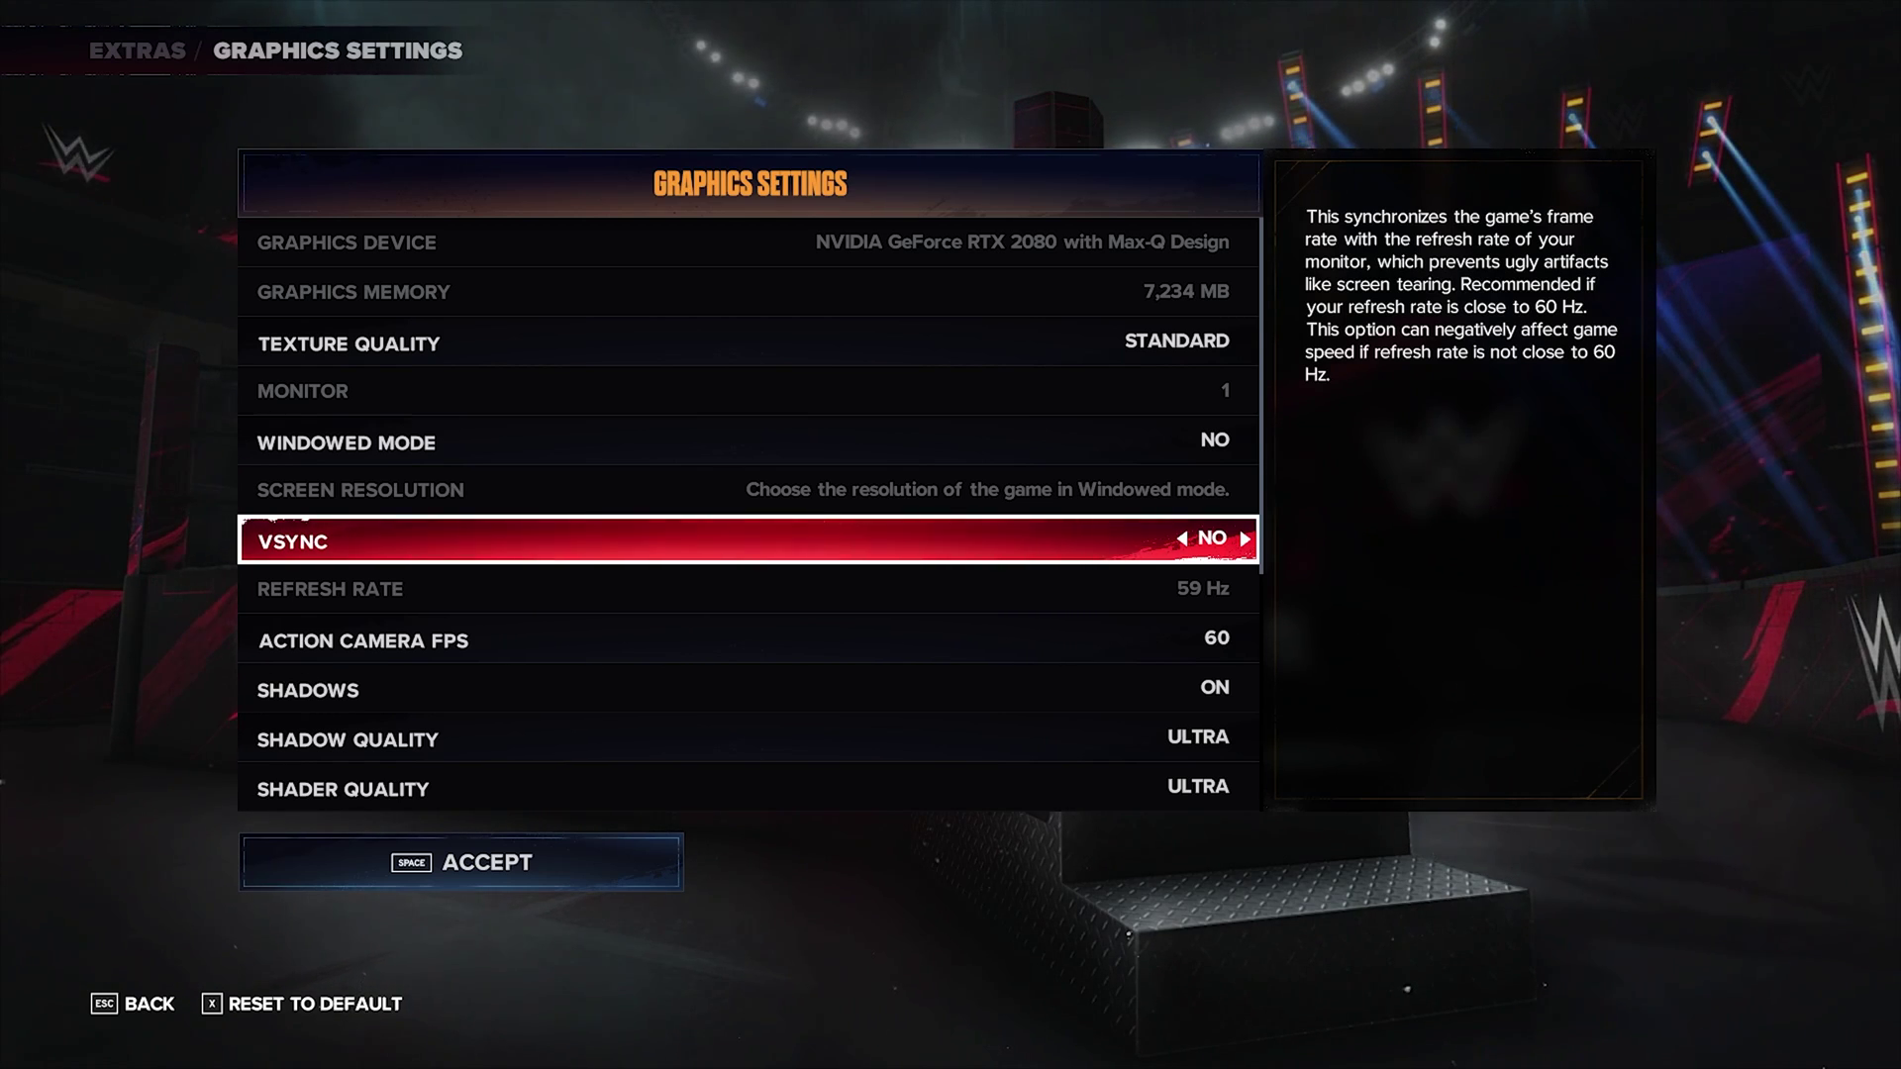
{"action": "key", "text": "Up"}
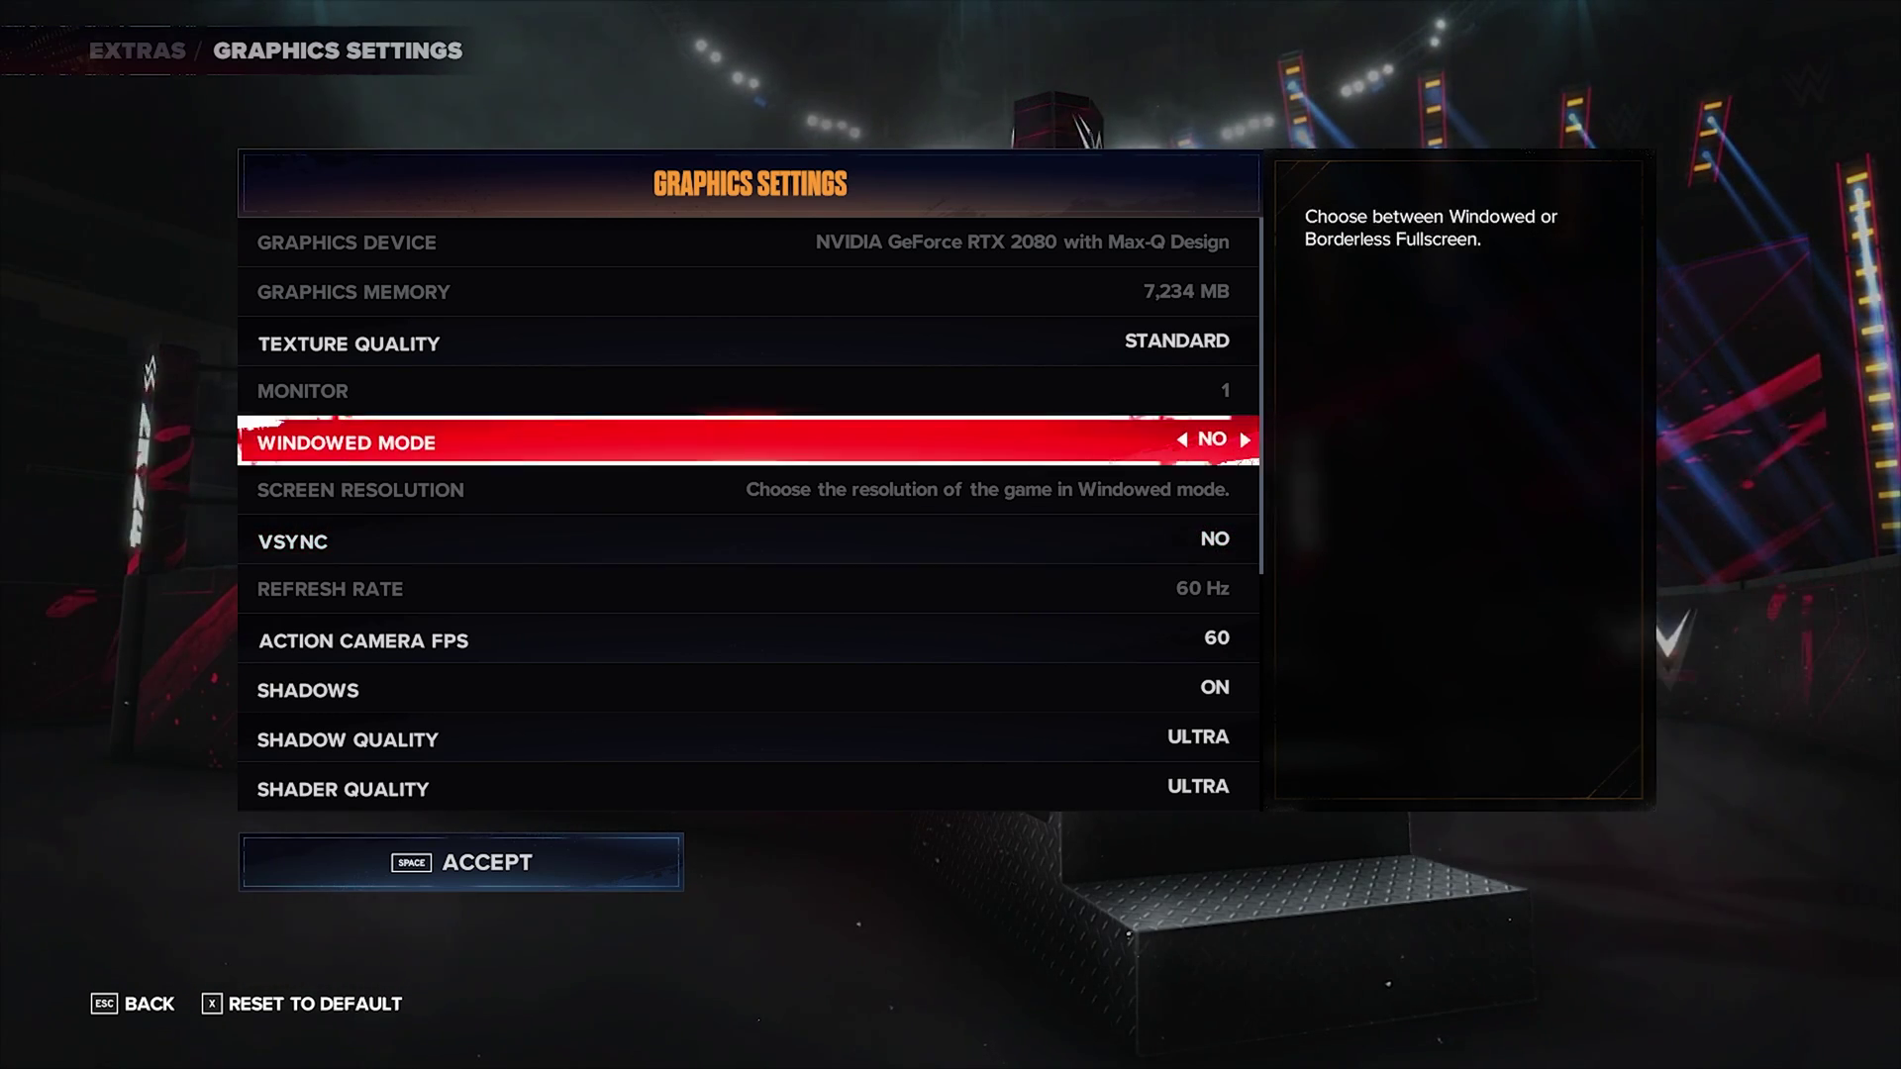
{"action": "key", "text": "Down"}
{"action": "key", "text": "Down"}
{"action": "key", "text": "Up"}
{"action": "key", "text": "Down"}
{"action": "key", "text": "Down"}
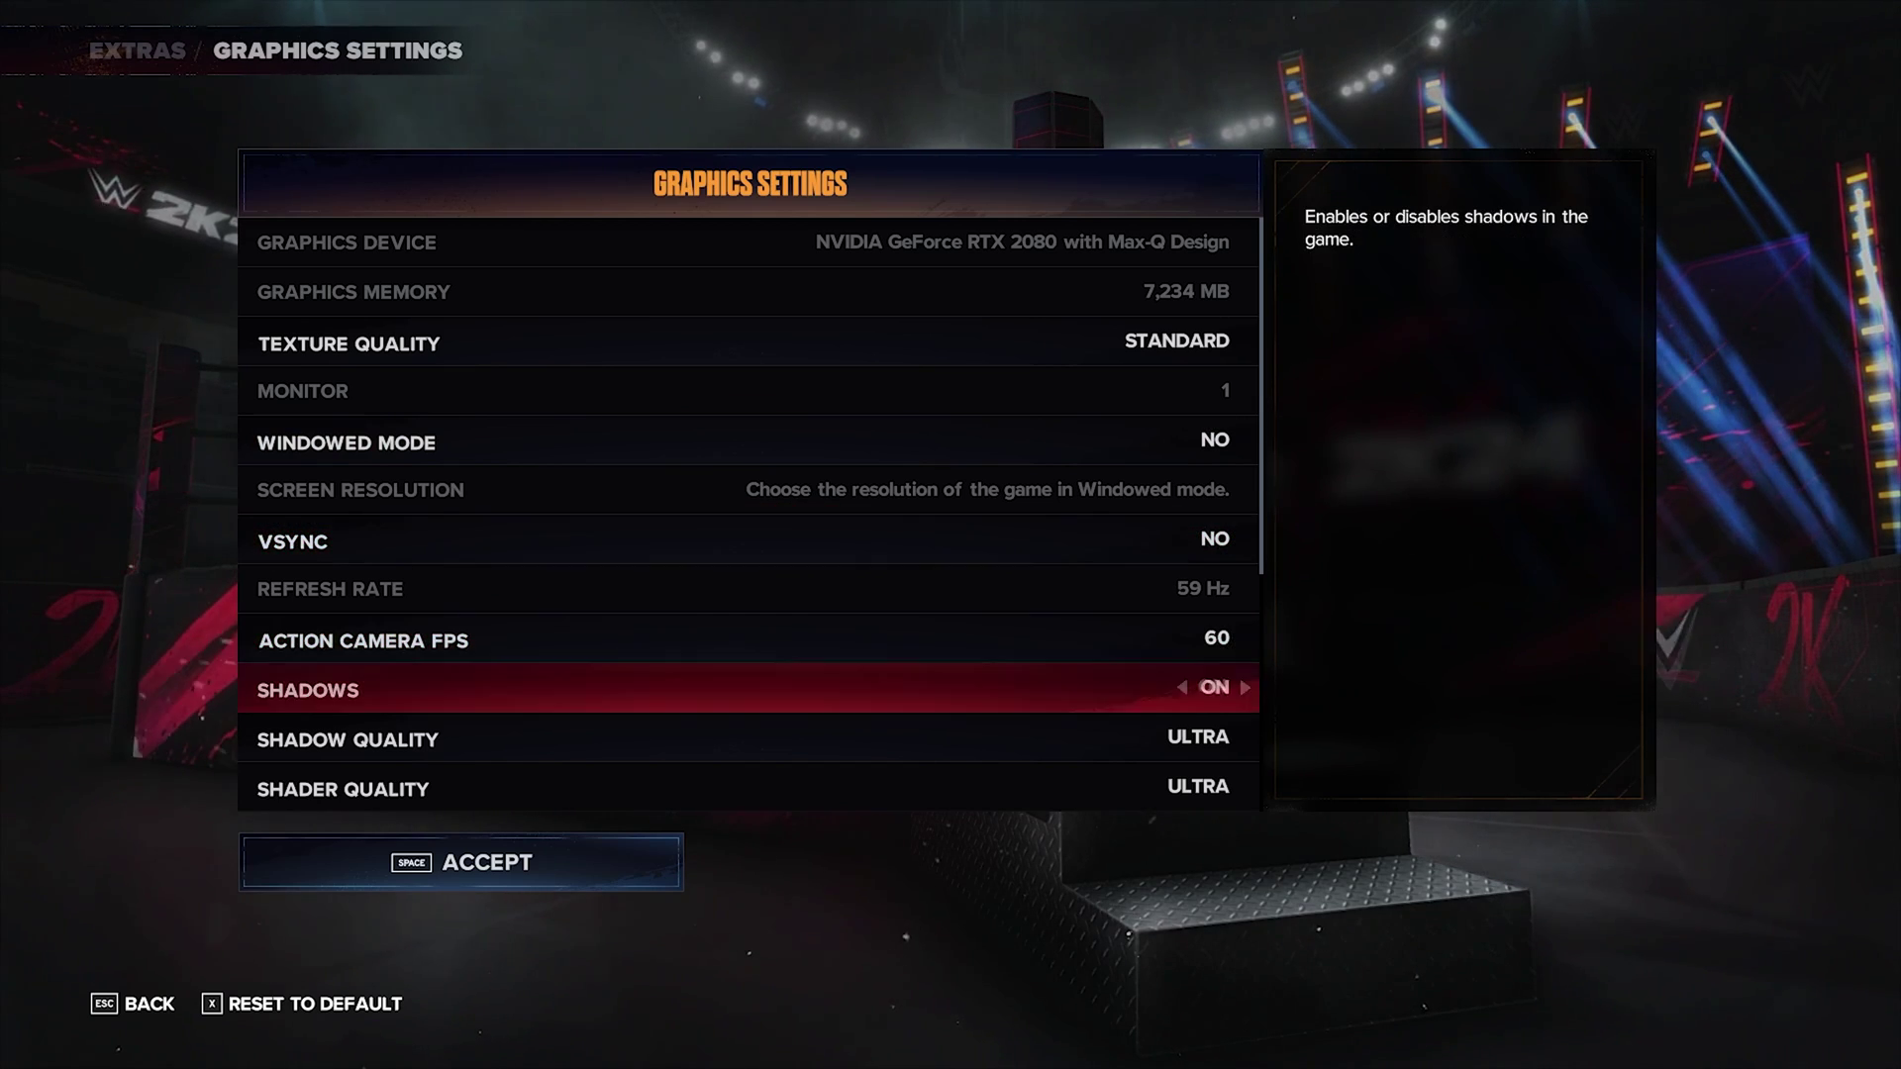
{"action": "key", "text": "Up"}
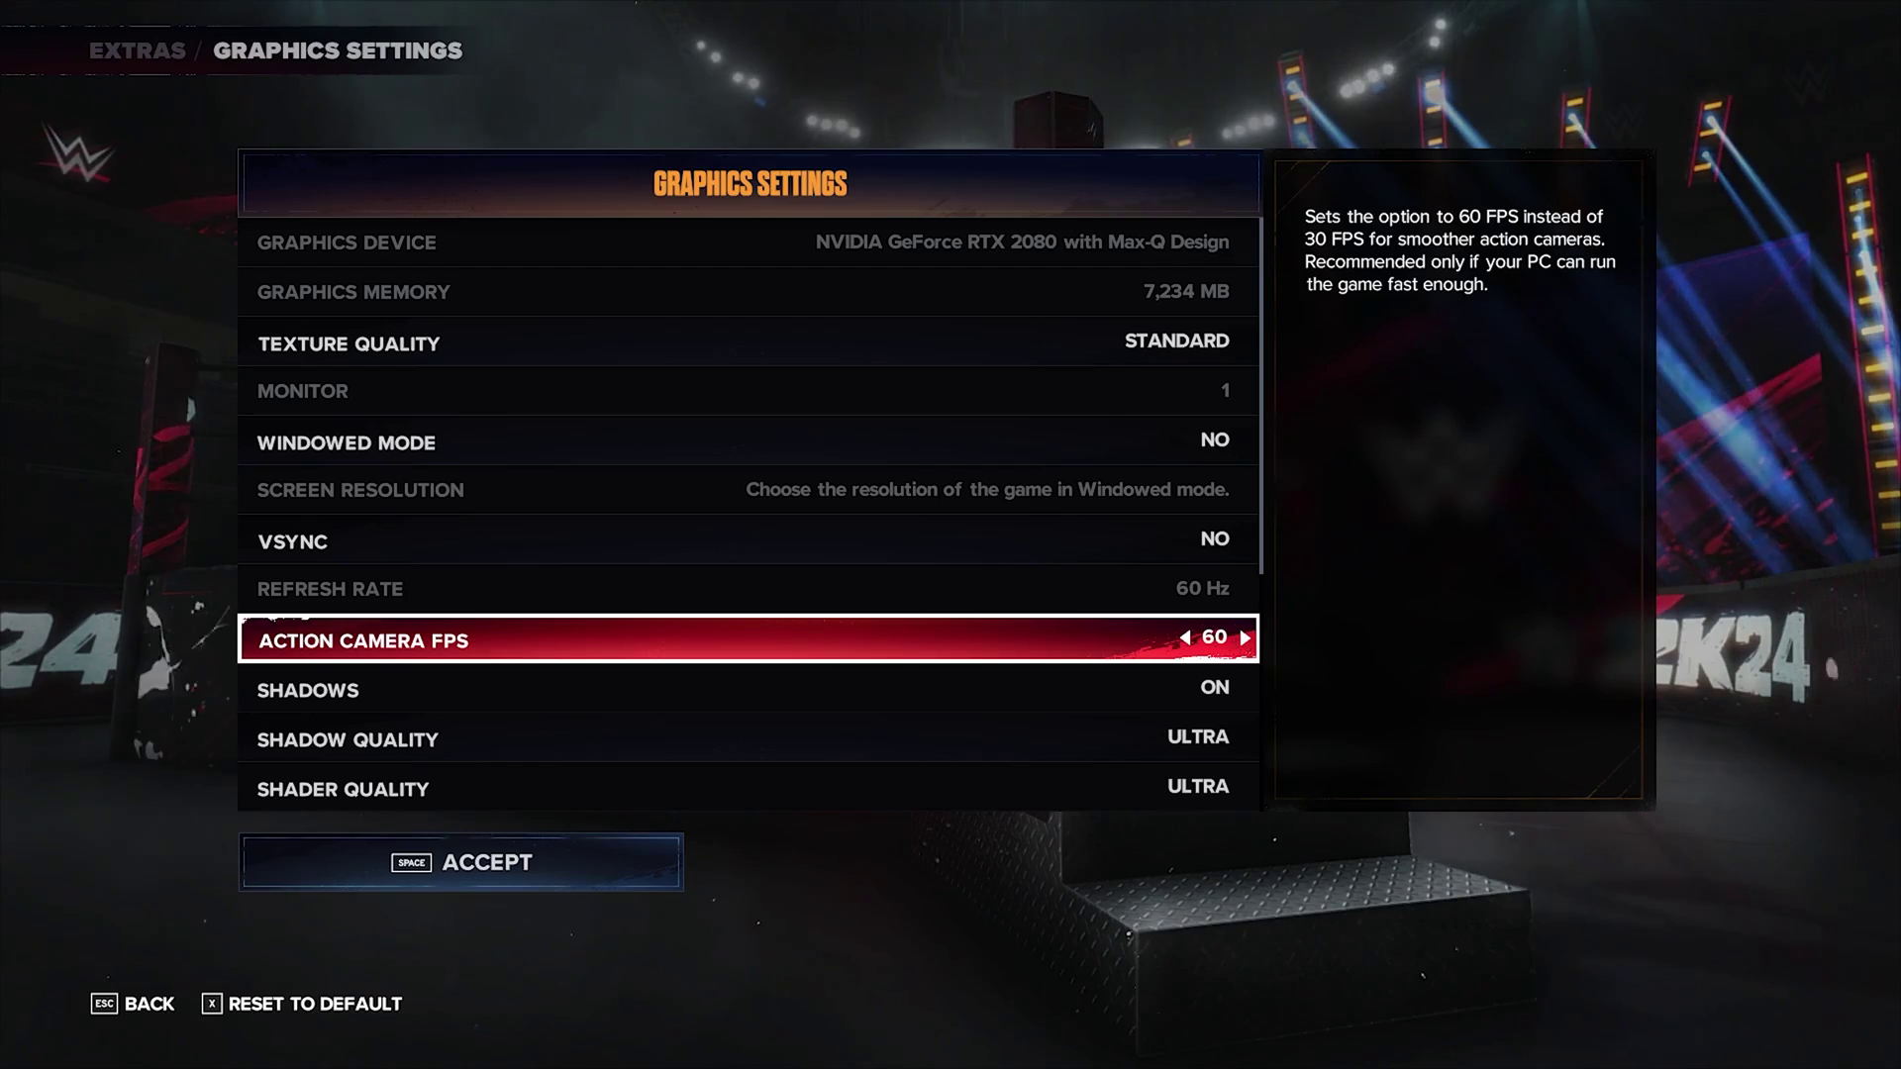
Leave Graphics Settings without keeping the changes and return to Extras
{"action": "key", "text": "Escape"}
{"action": "key", "text": "Up"}
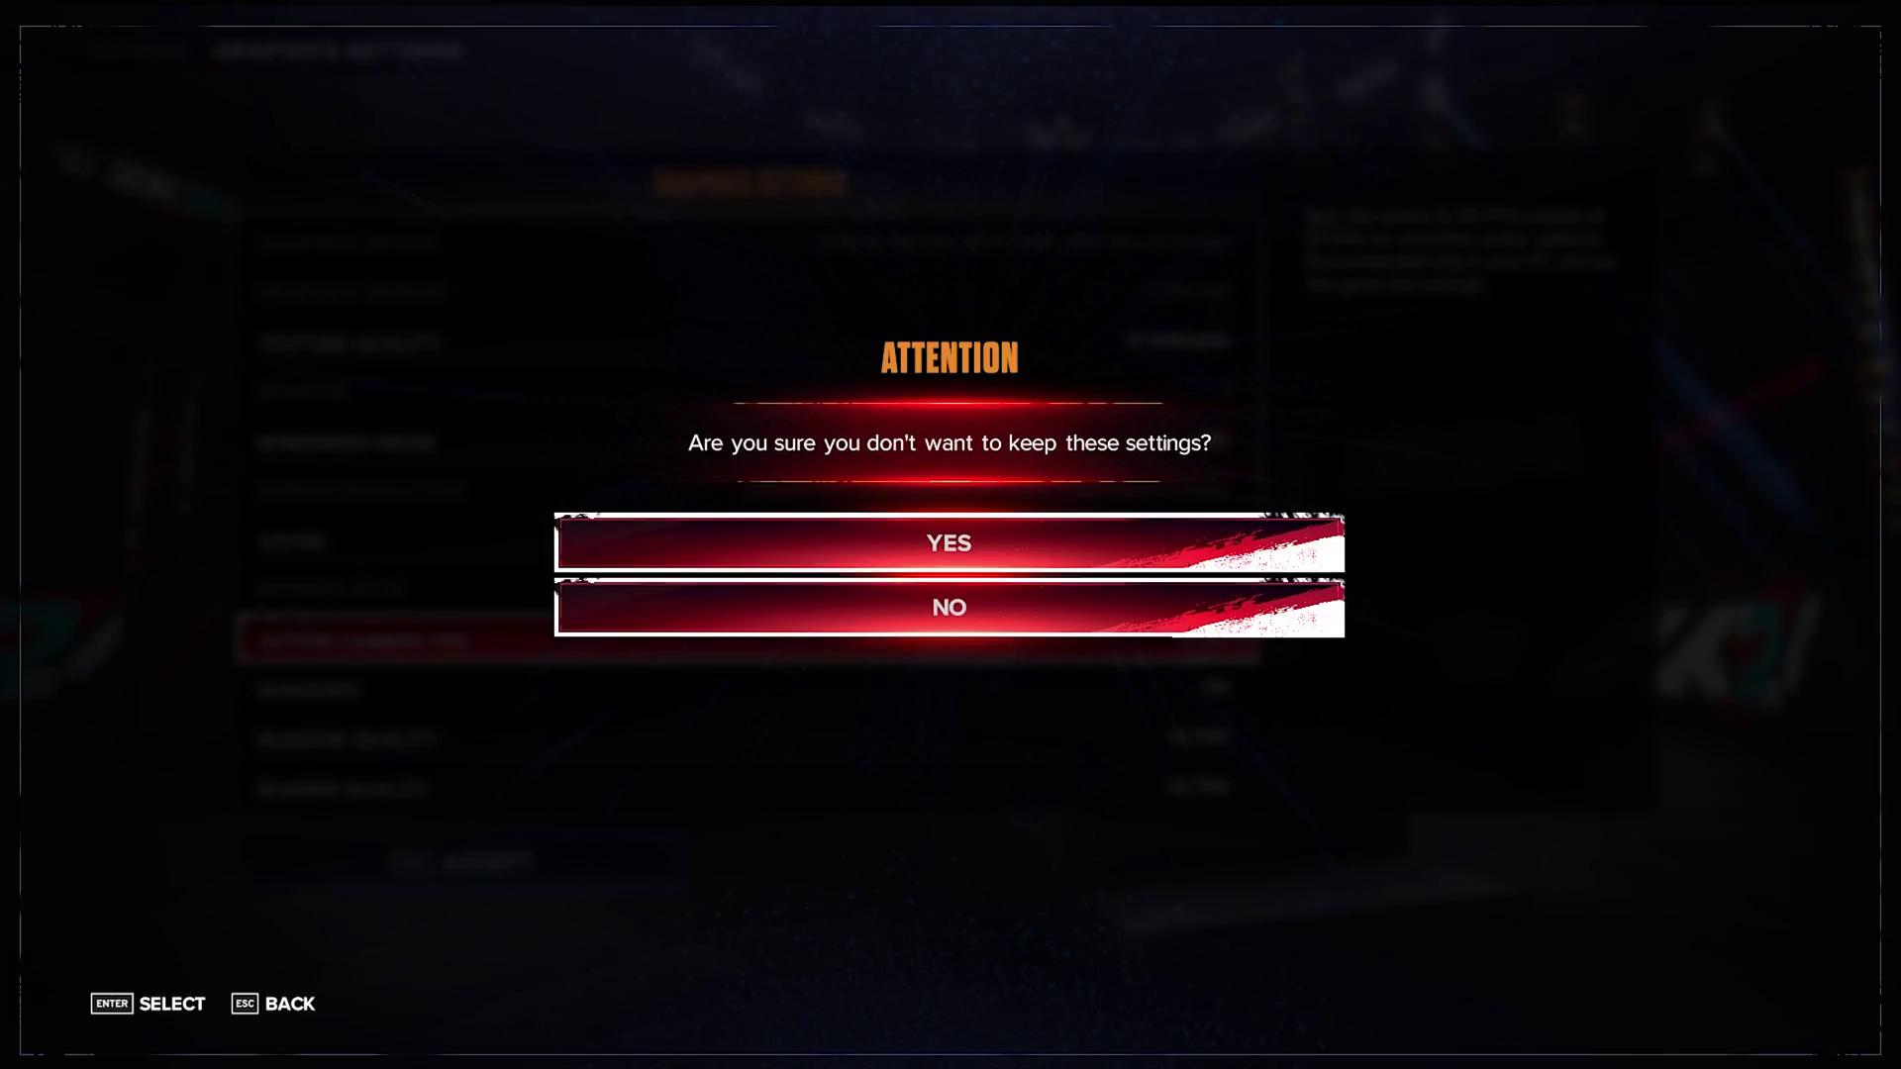
{"action": "key", "text": "Return"}
{"action": "key", "text": "Escape"}
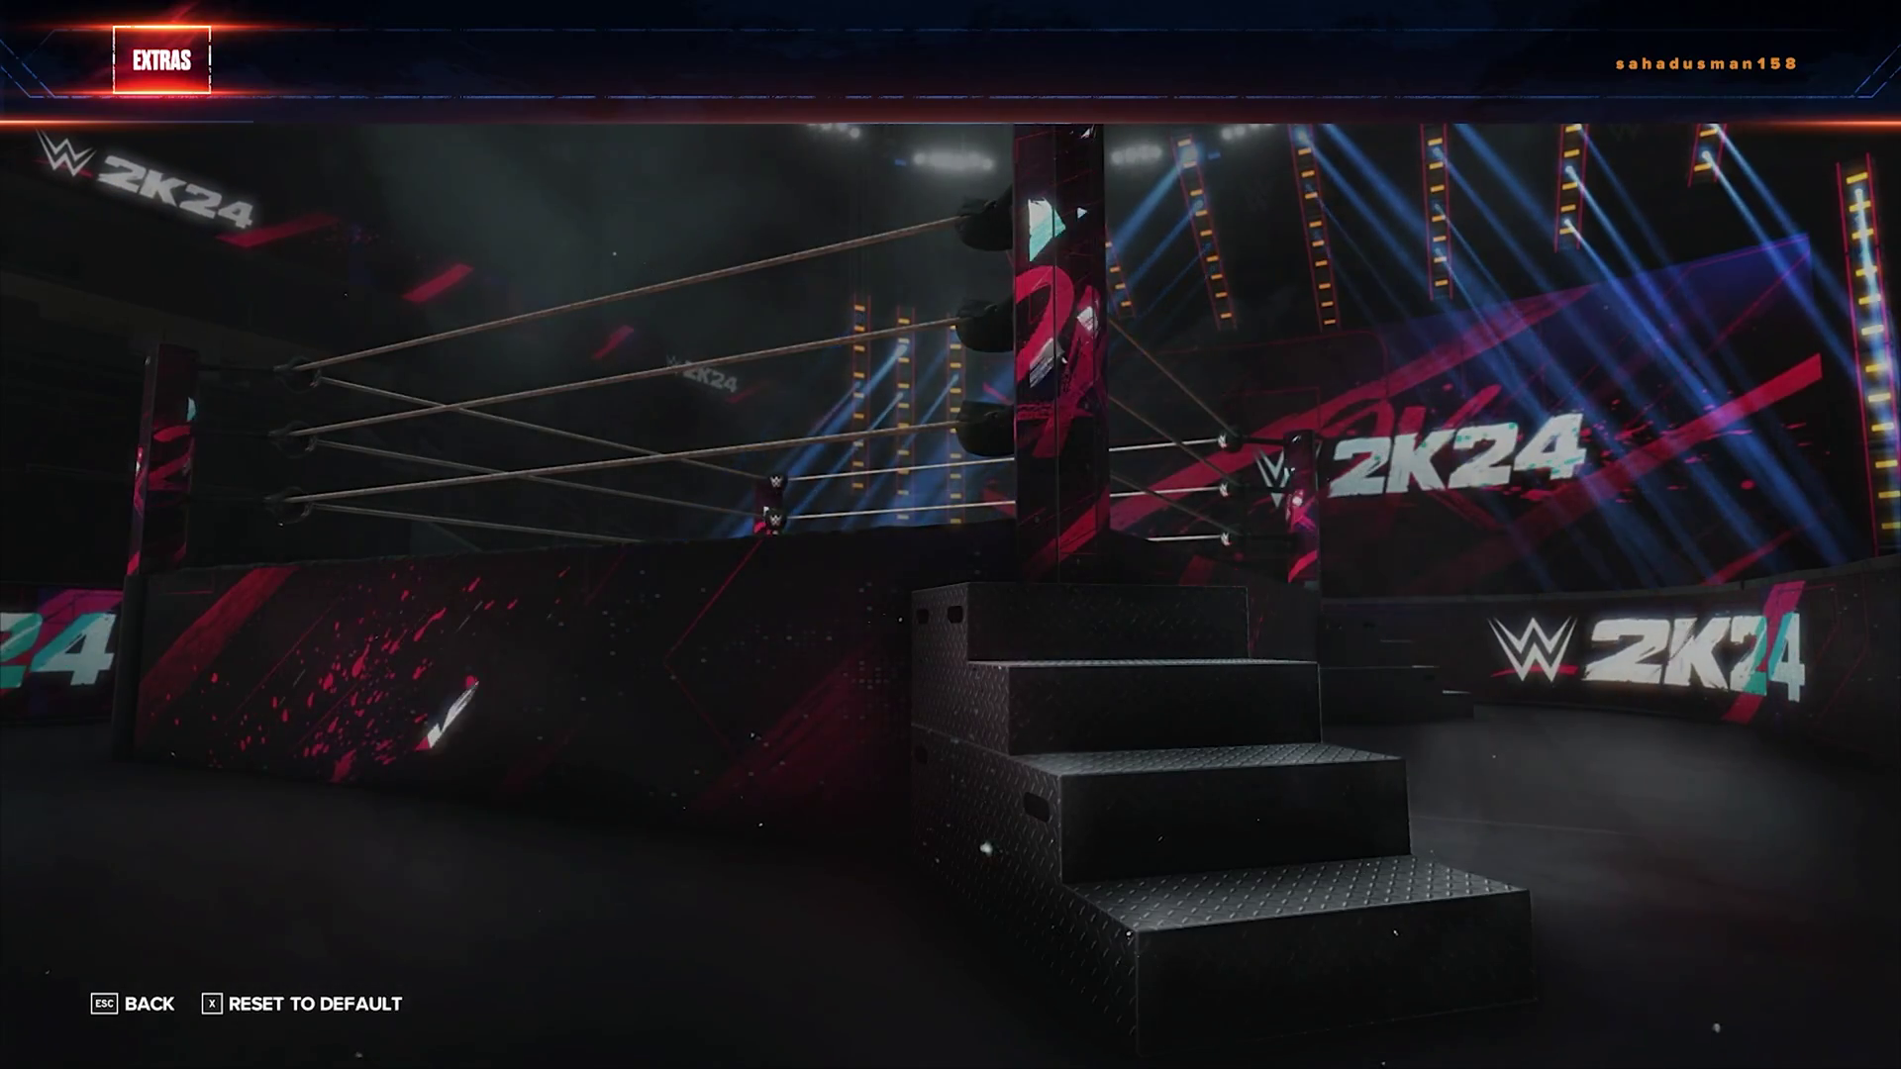
End the WWE 2K24 process in Task Manager, then close Task Manager
{"action": "key", "text": "super"}
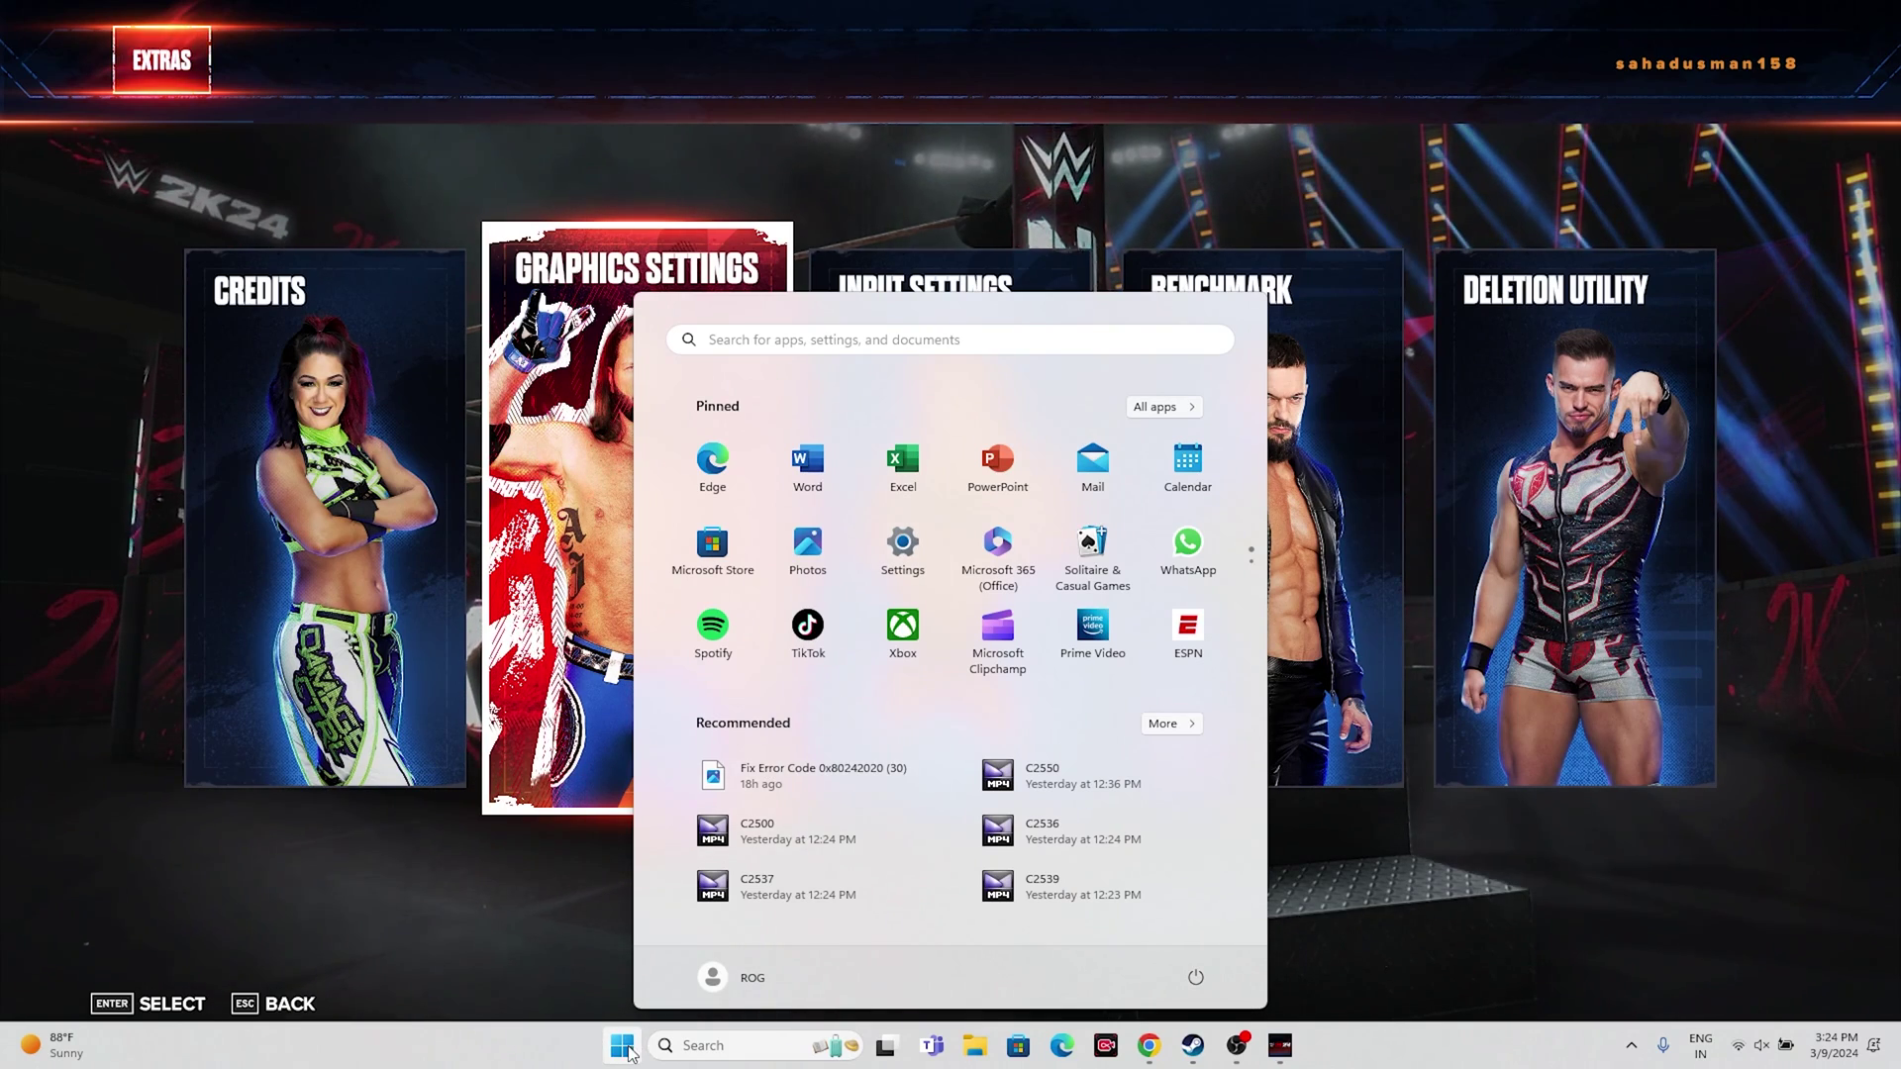
{"action": "key", "text": "super+x"}
{"action": "left_click", "coordinate": [578, 798]}
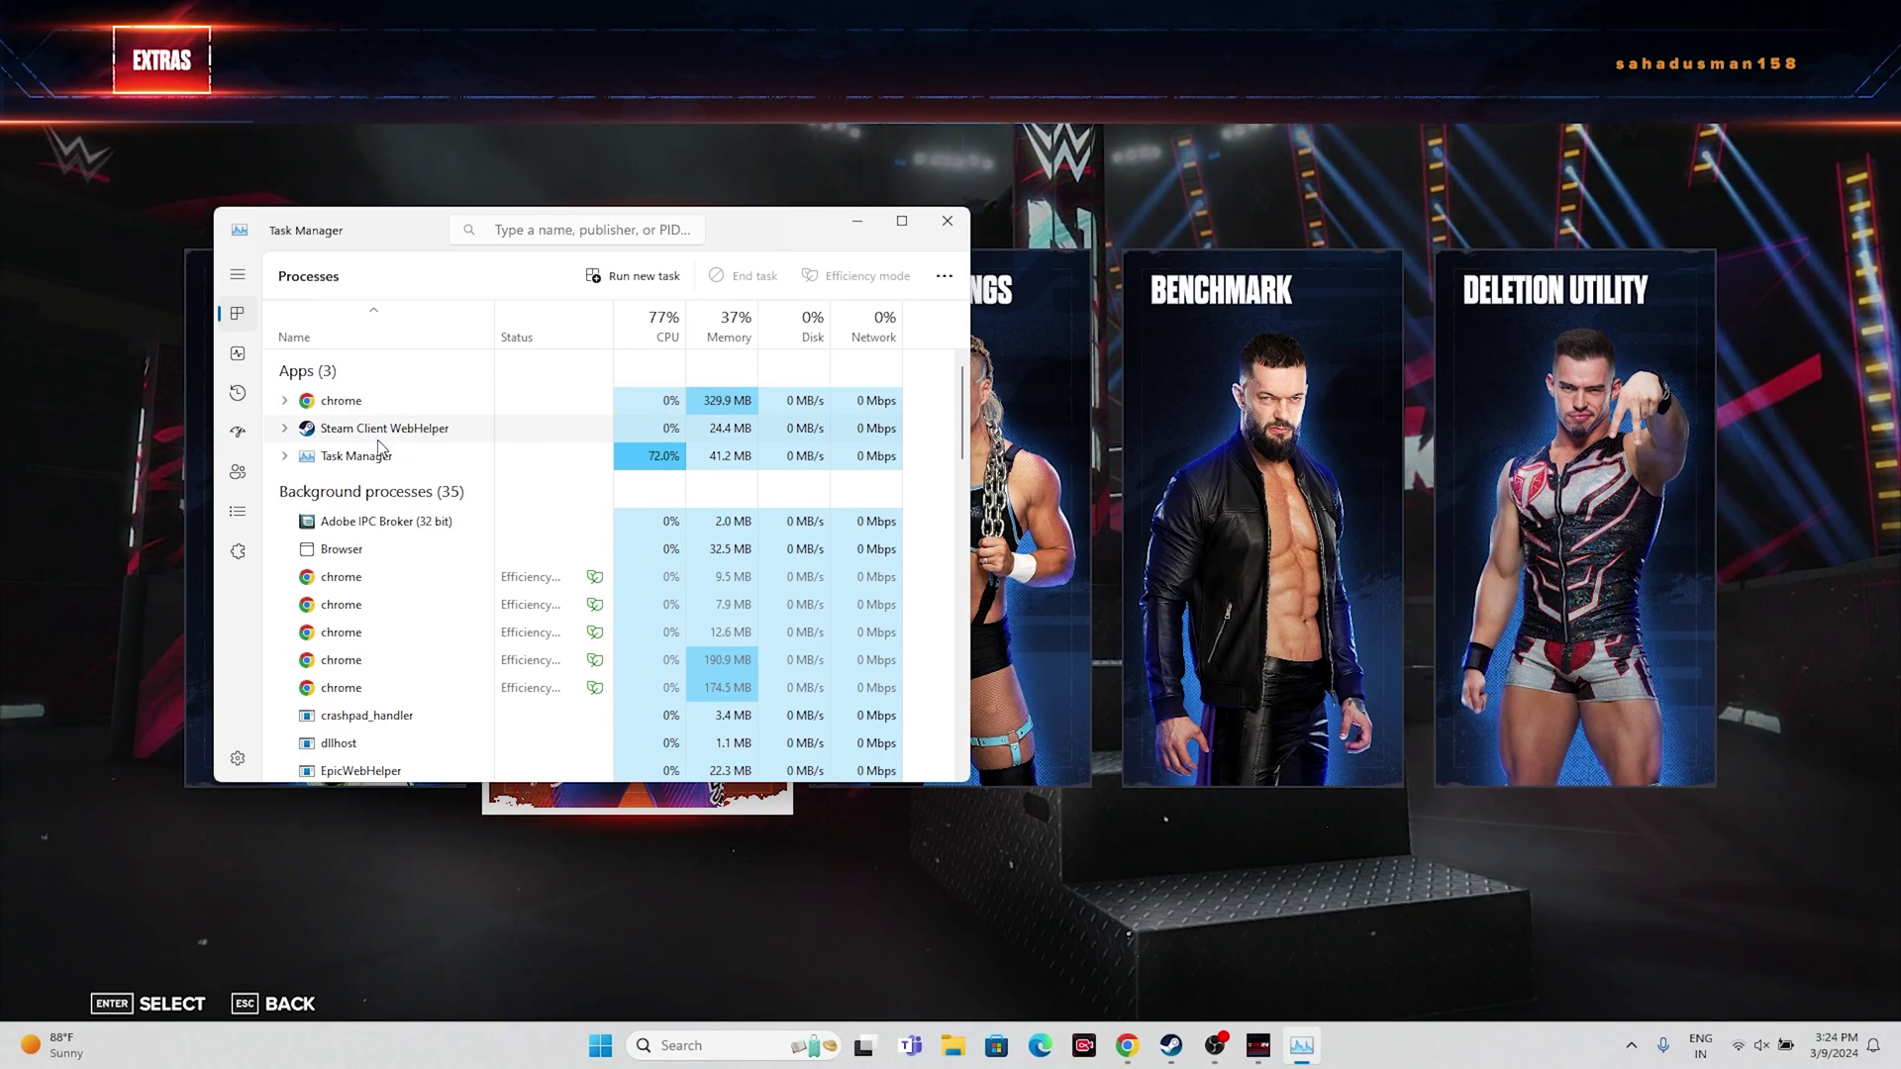
{"action": "right_click", "coordinate": [376, 485]}
{"action": "left_click", "coordinate": [427, 522]}
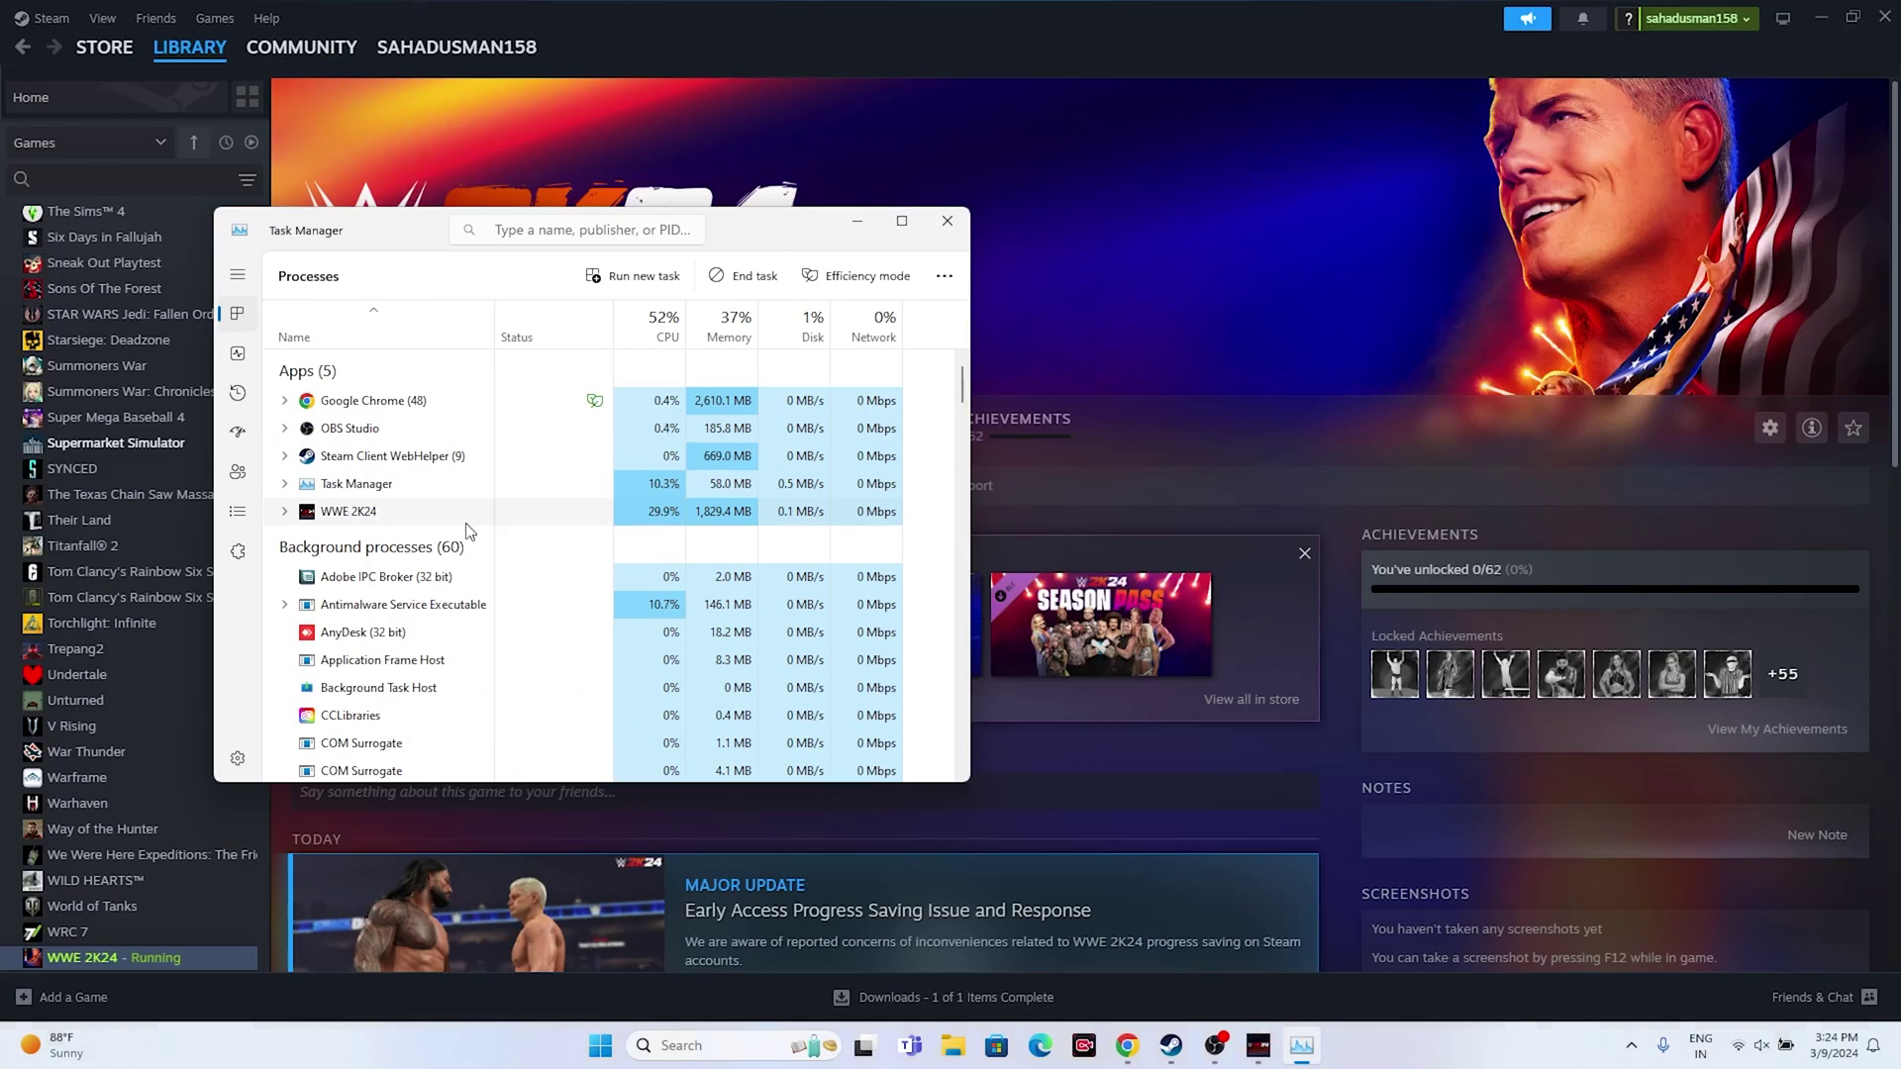
{"action": "left_click", "coordinate": [948, 221]}
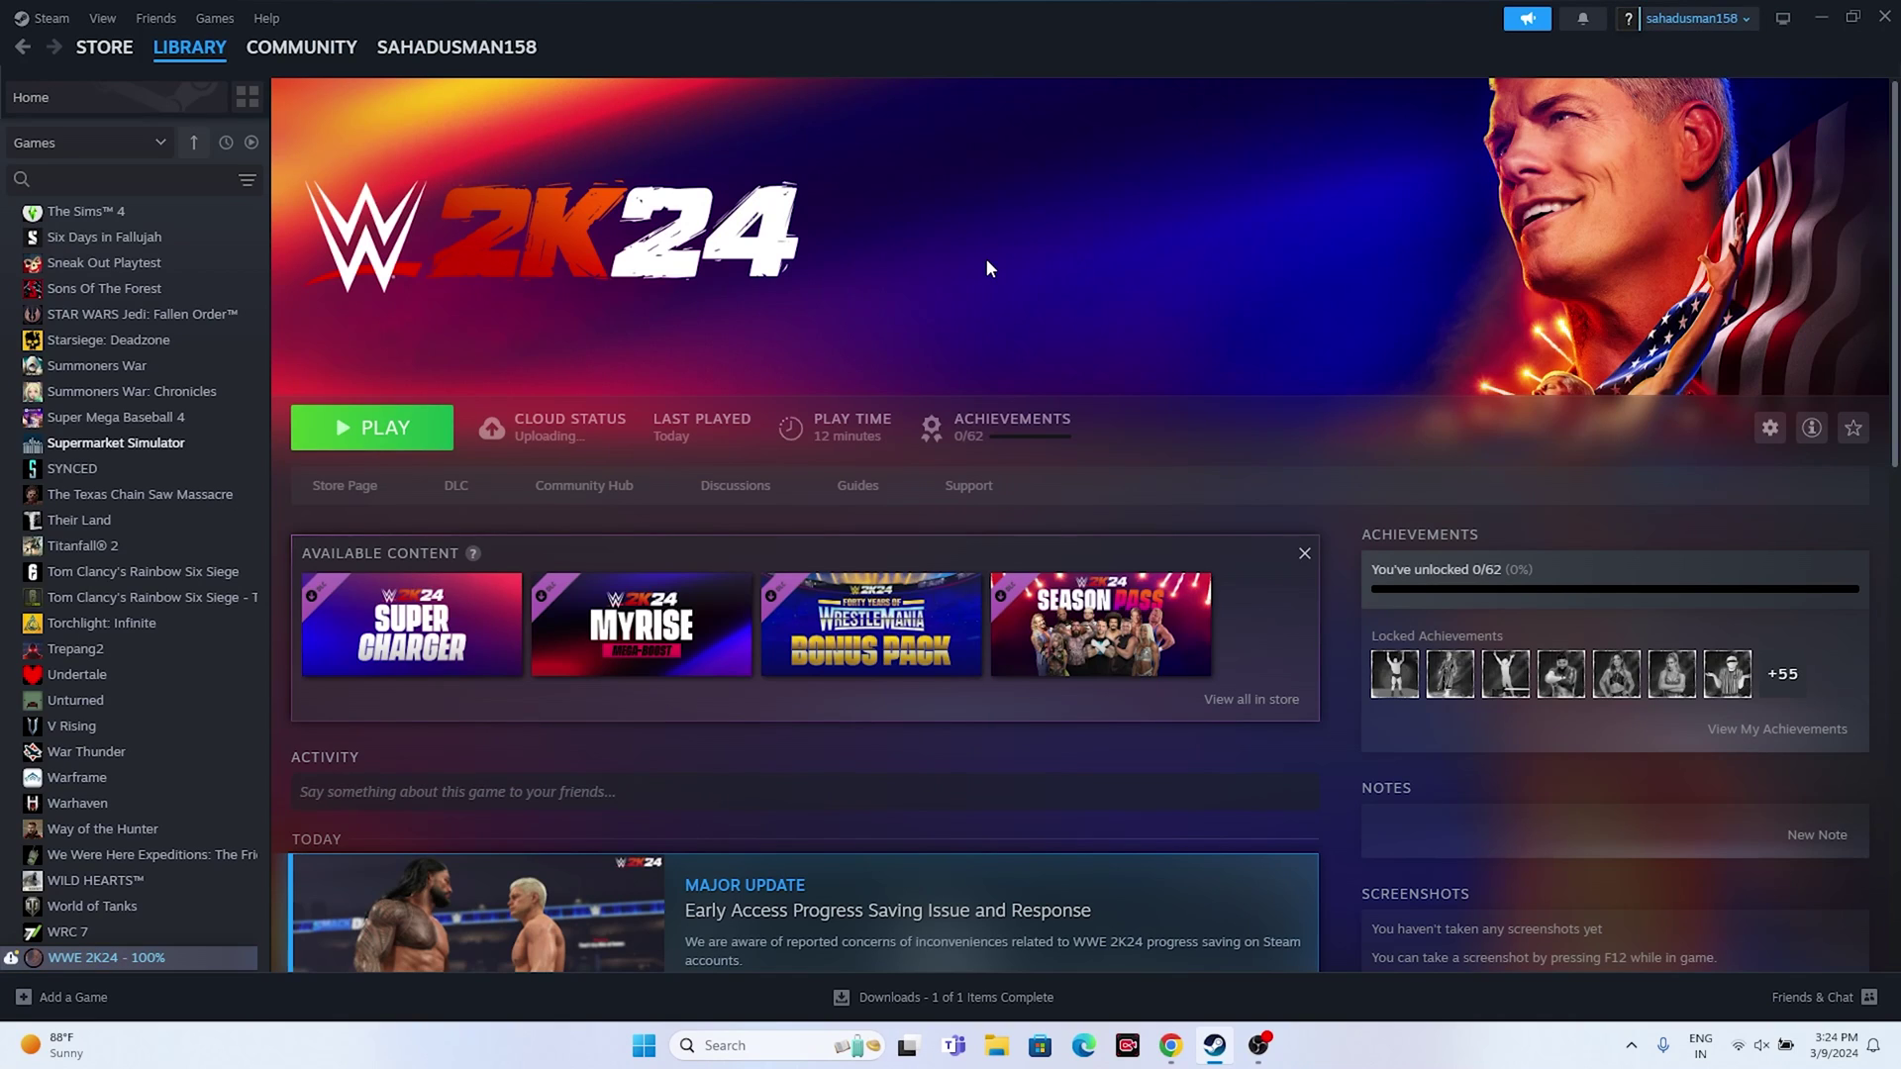
Minimize Steam and the browser and open Settings to System > Display
{"action": "left_click", "coordinate": [1820, 20]}
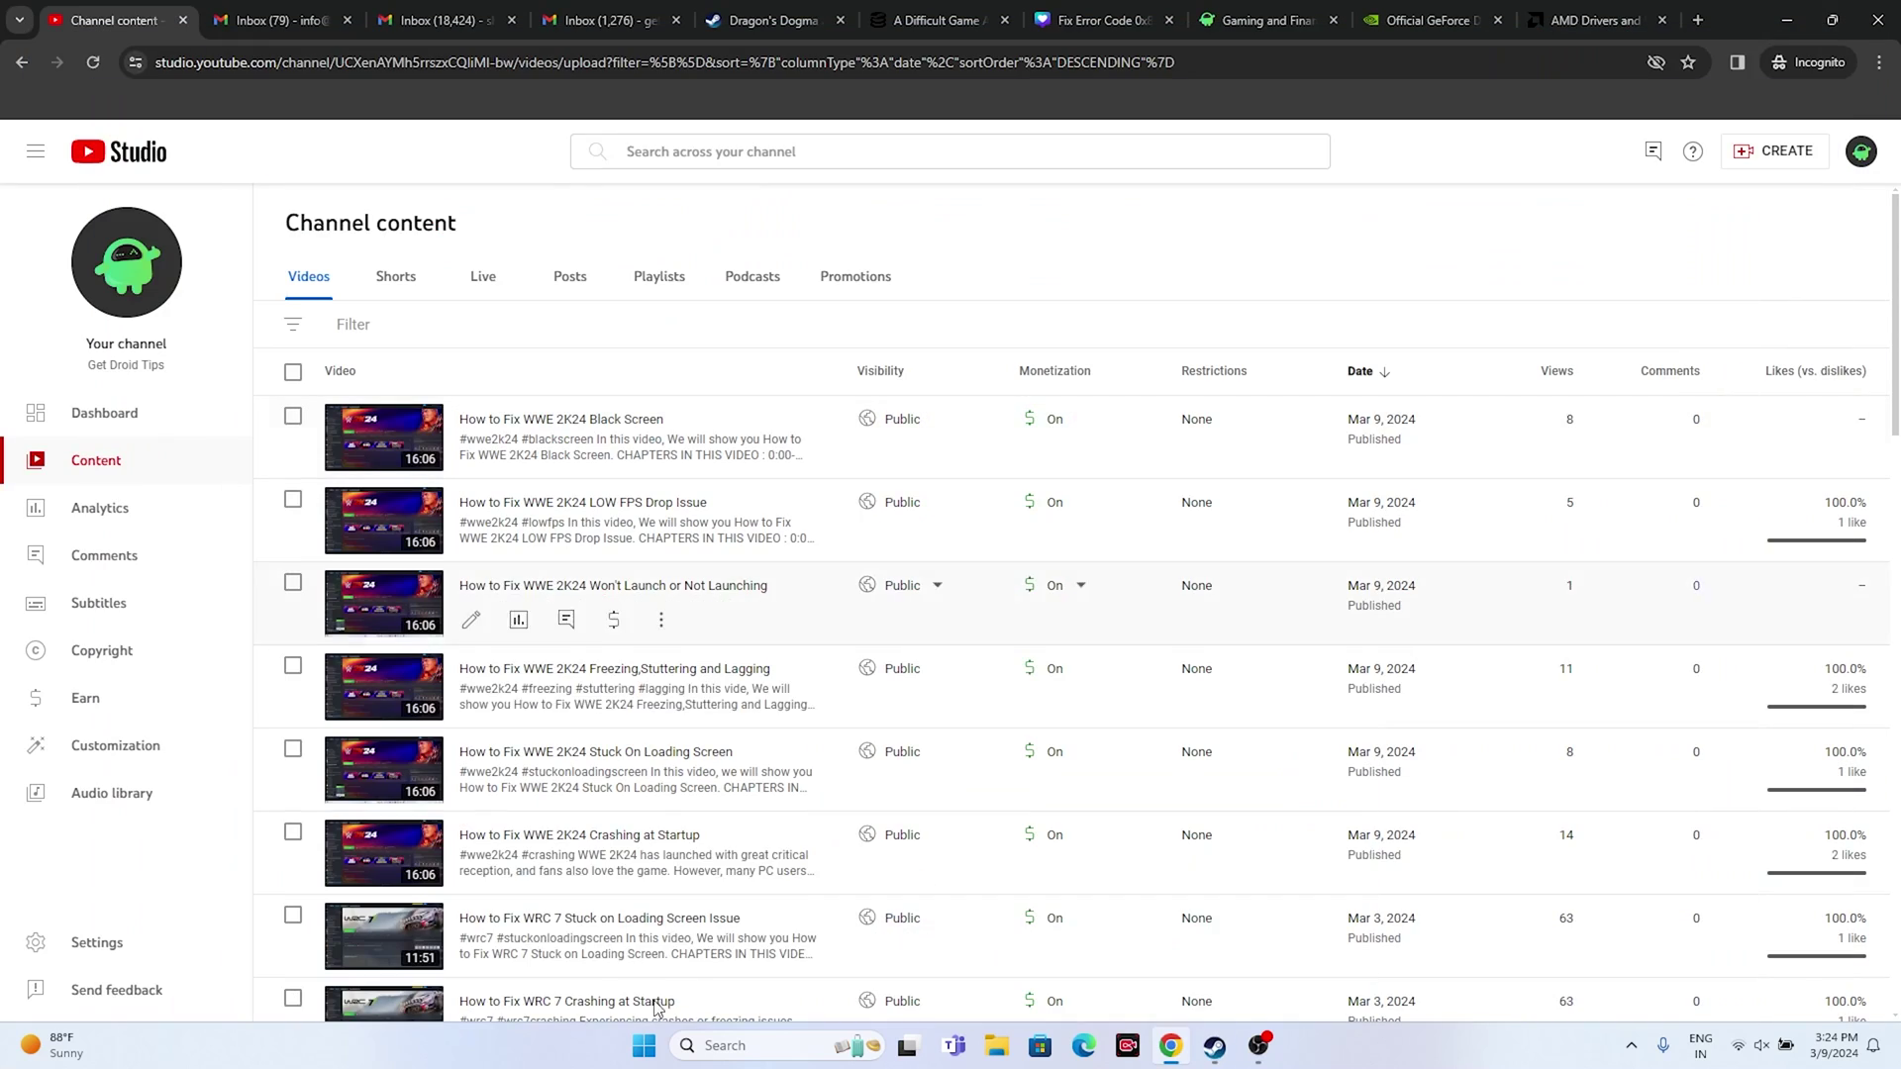
{"action": "left_click", "coordinate": [1788, 28]}
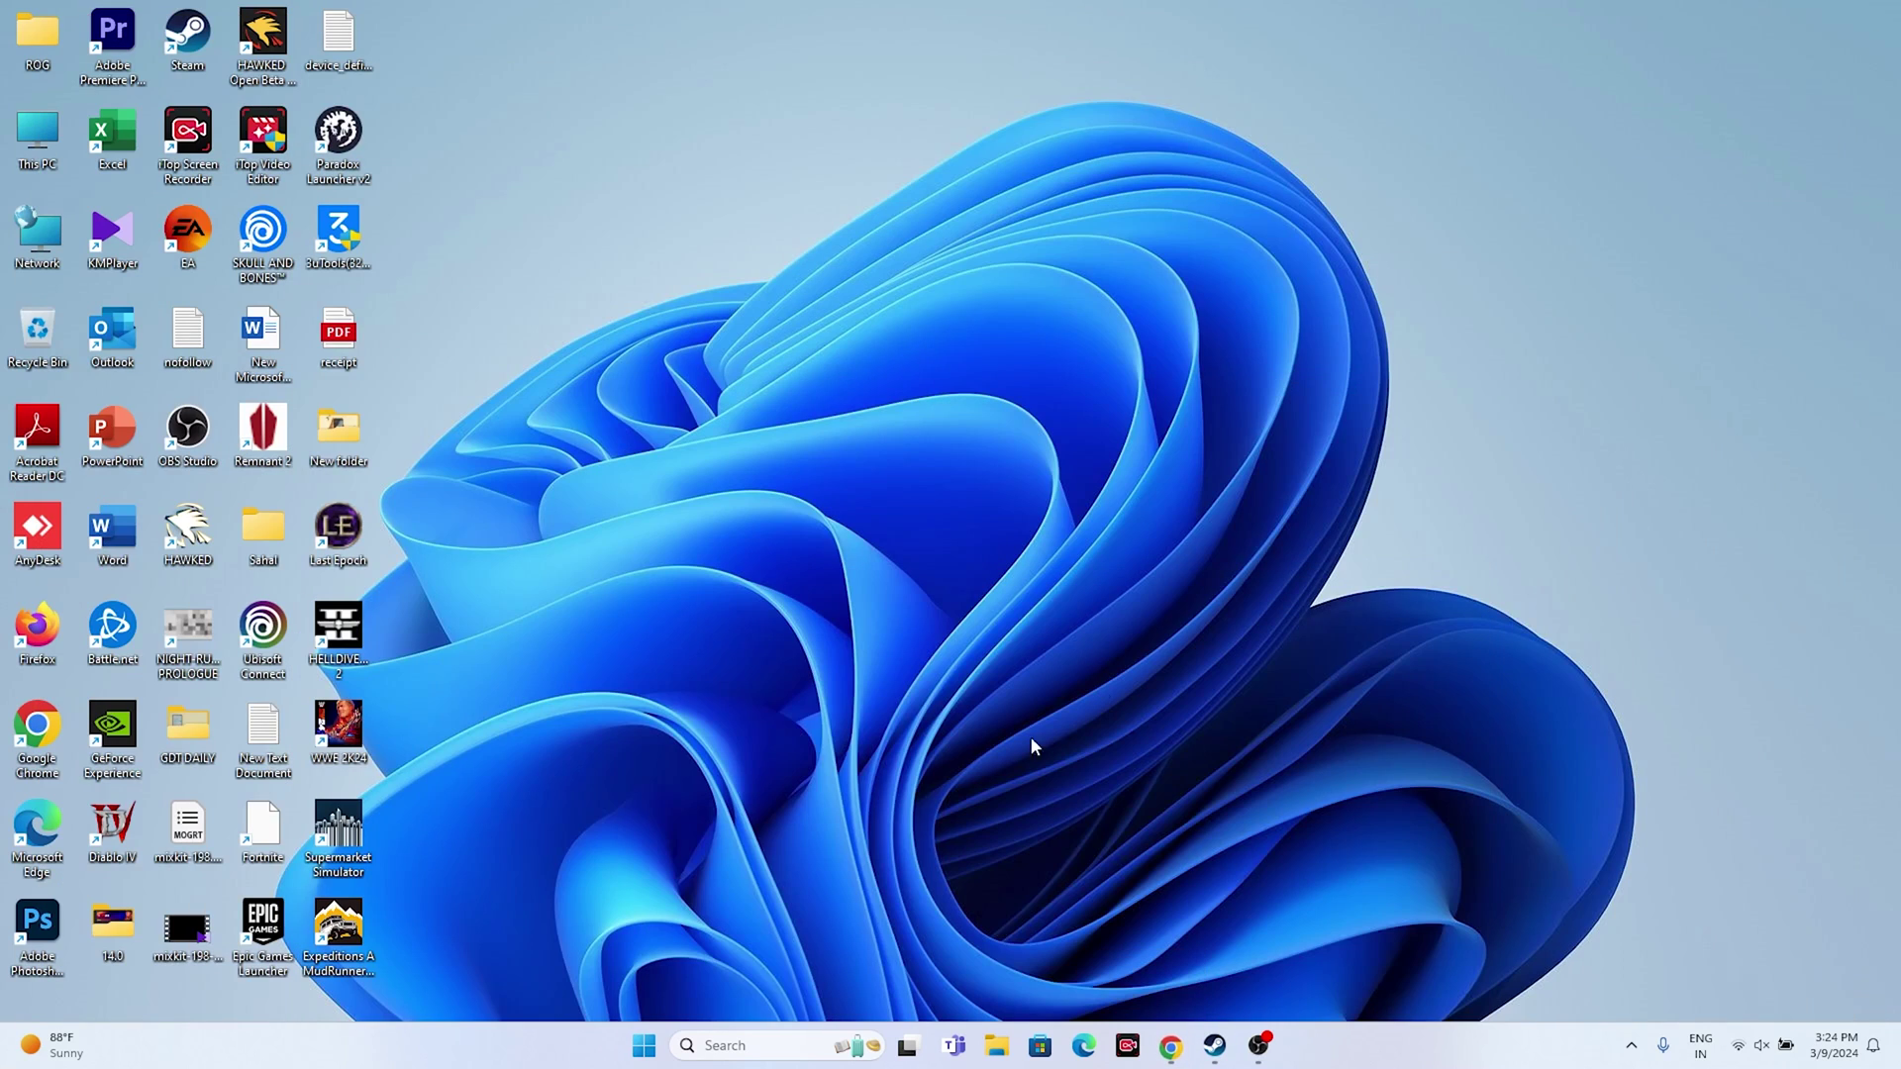
{"action": "left_click", "coordinate": [721, 1032]}
{"action": "left_click", "coordinate": [749, 728]}
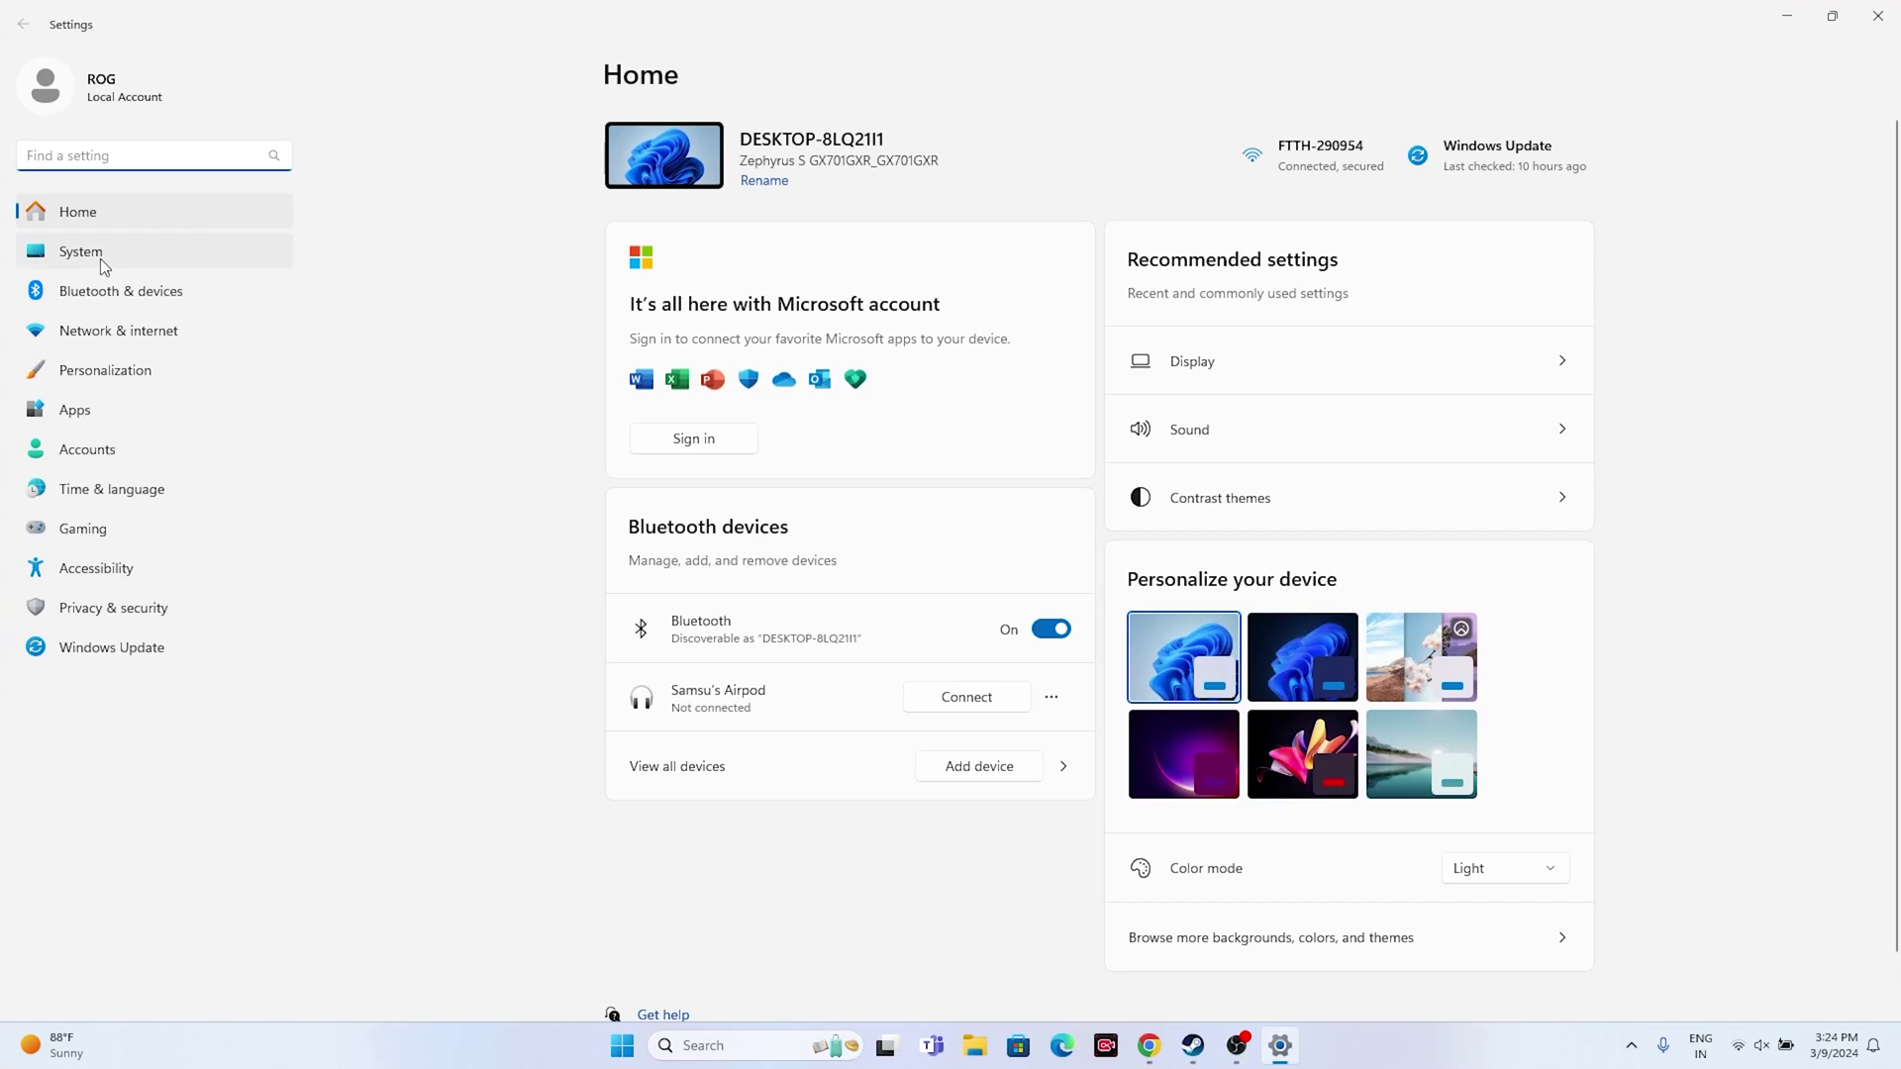
{"action": "left_click", "coordinate": [100, 260]}
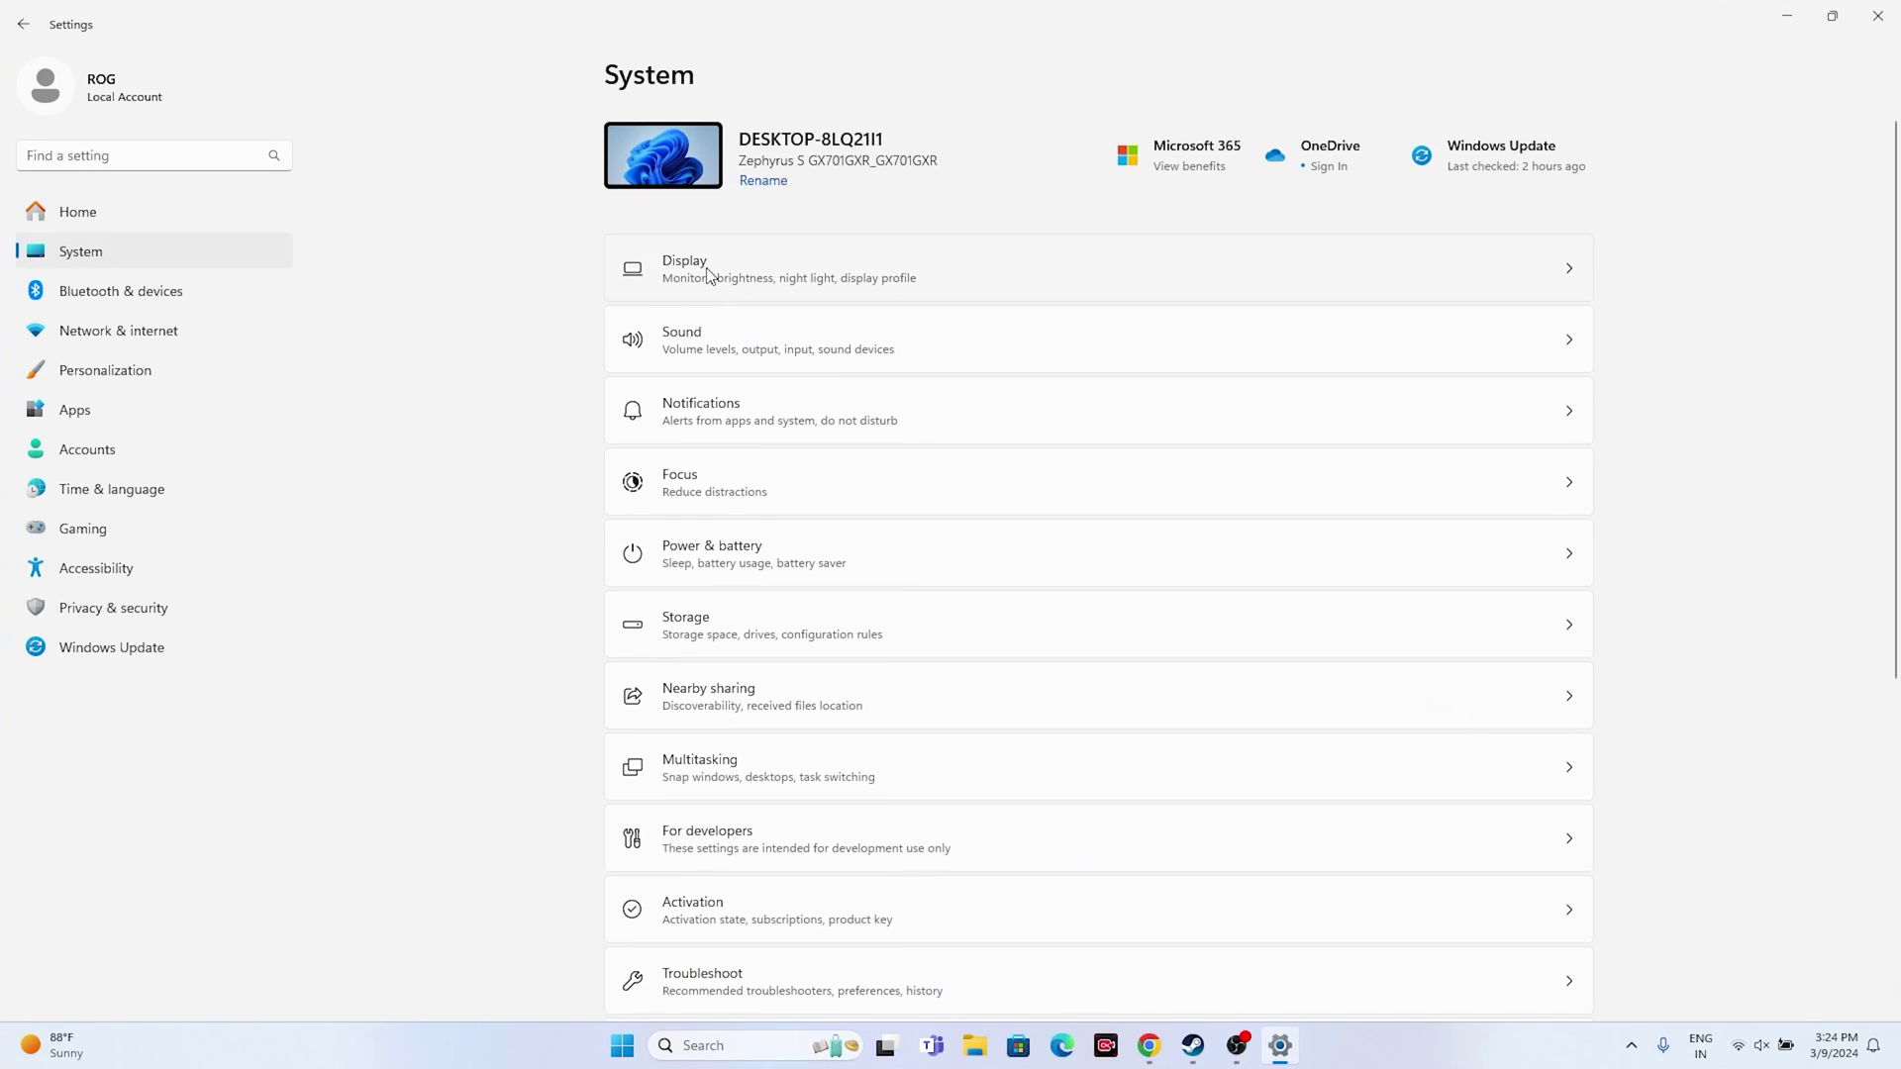
{"action": "left_click", "coordinate": [708, 274]}
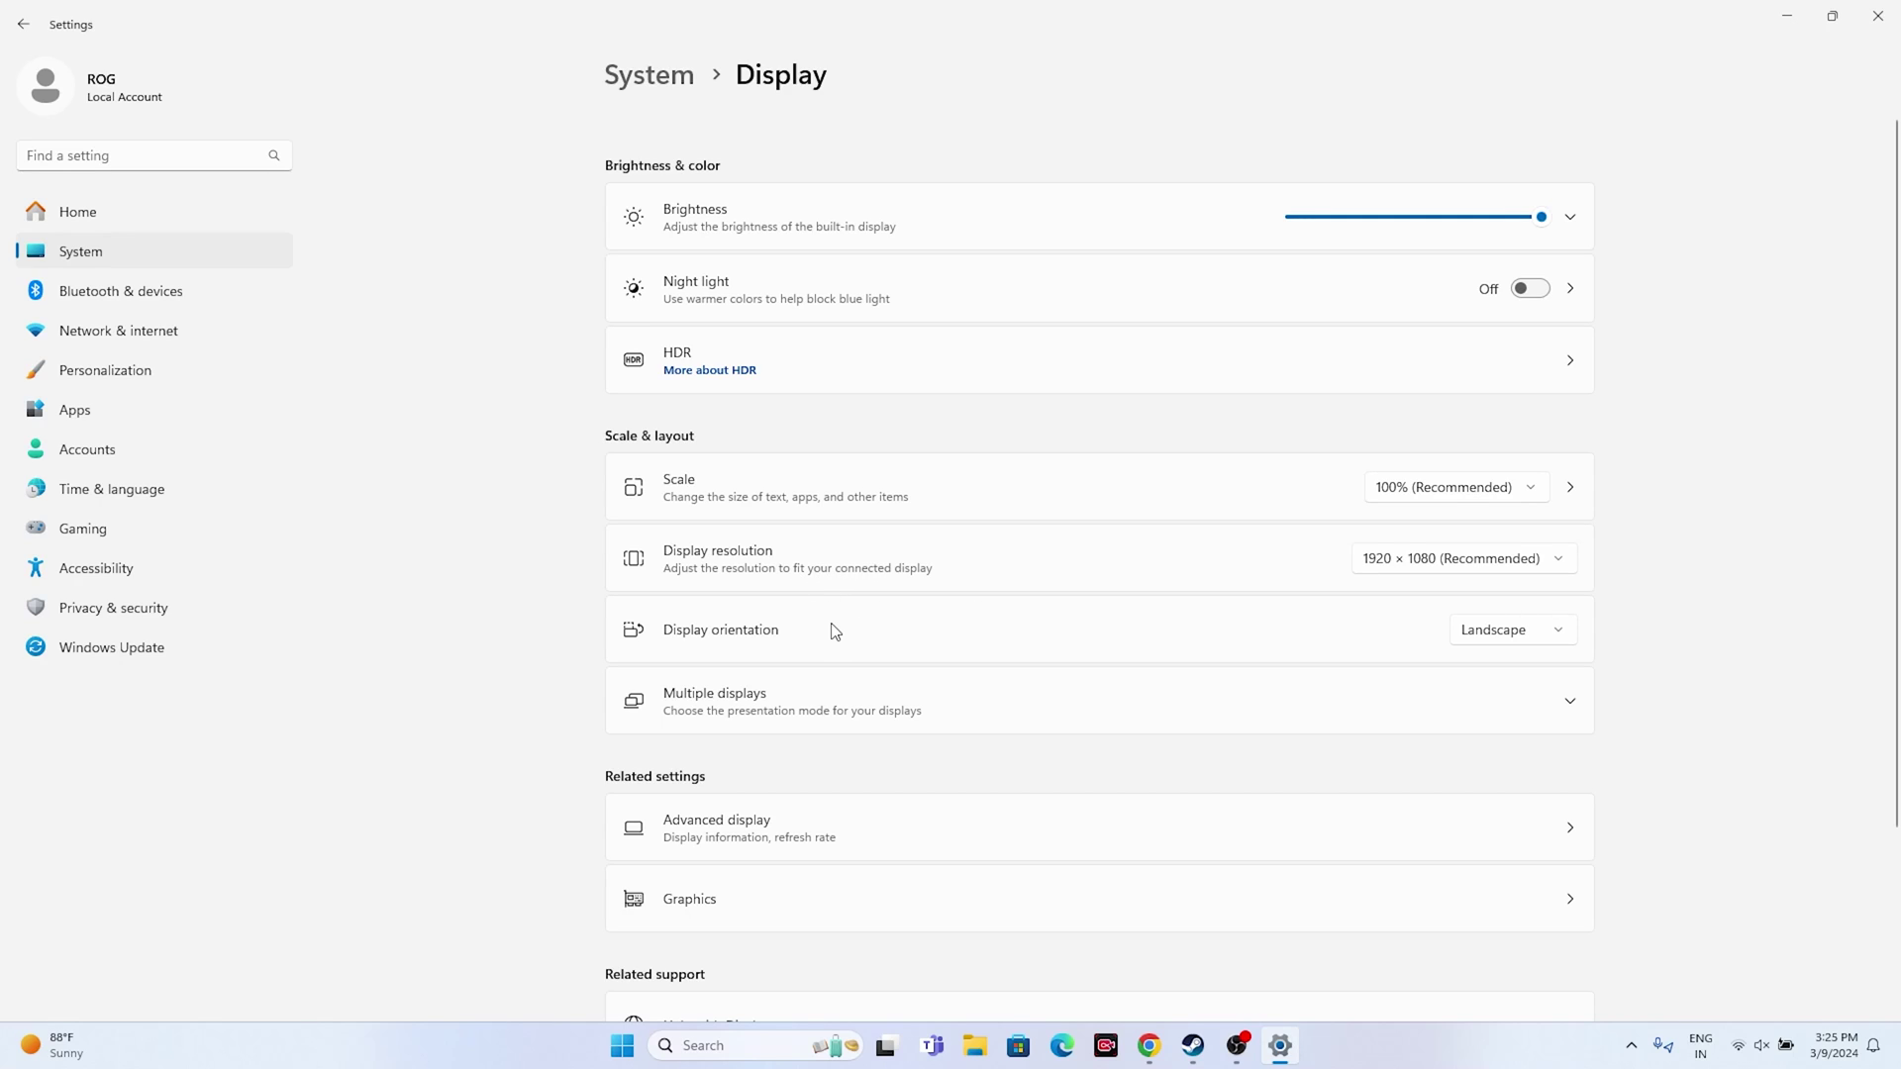
Keep the scale at 100% and set the refresh rate to 60 Hz in Advanced display
{"action": "left_click", "coordinate": [1536, 488]}
{"action": "left_click", "coordinate": [1530, 484]}
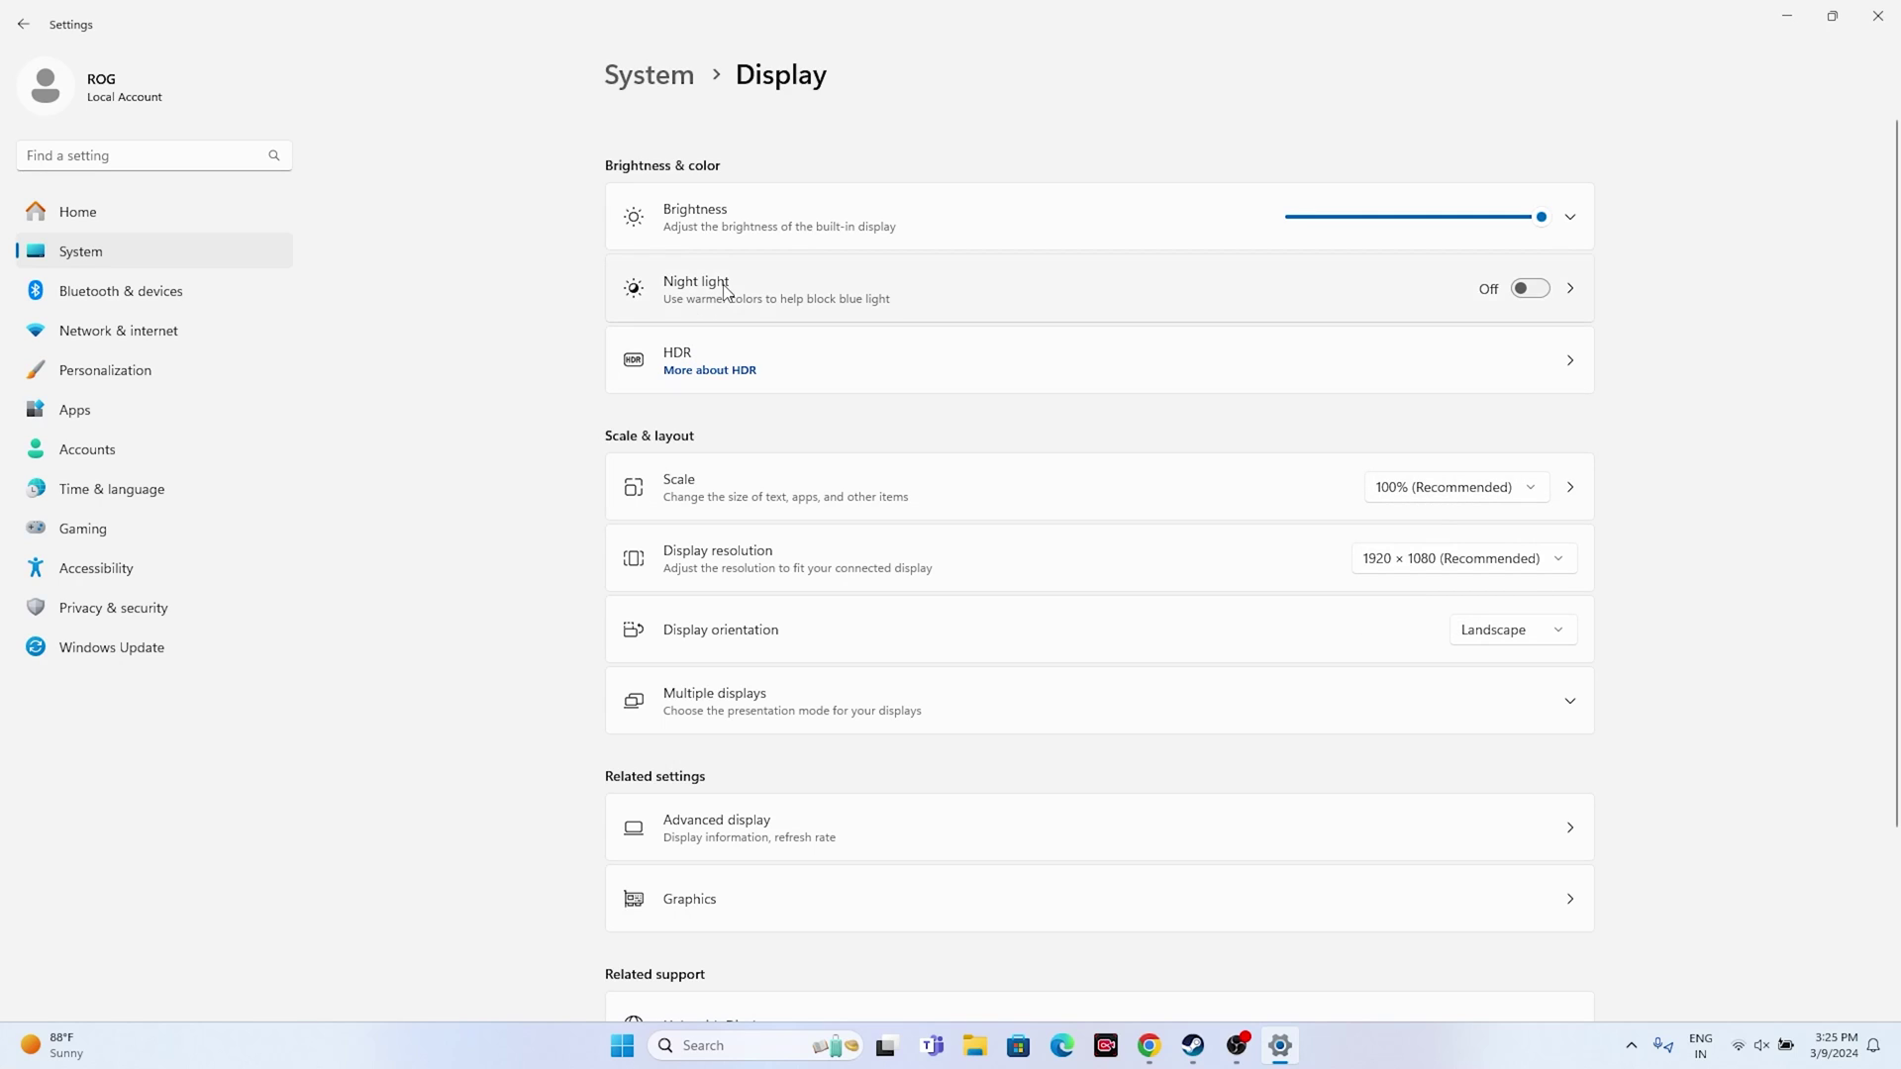
{"action": "scroll", "coordinate": [835, 565], "scroll_direction": "down", "scroll_amount": 3}
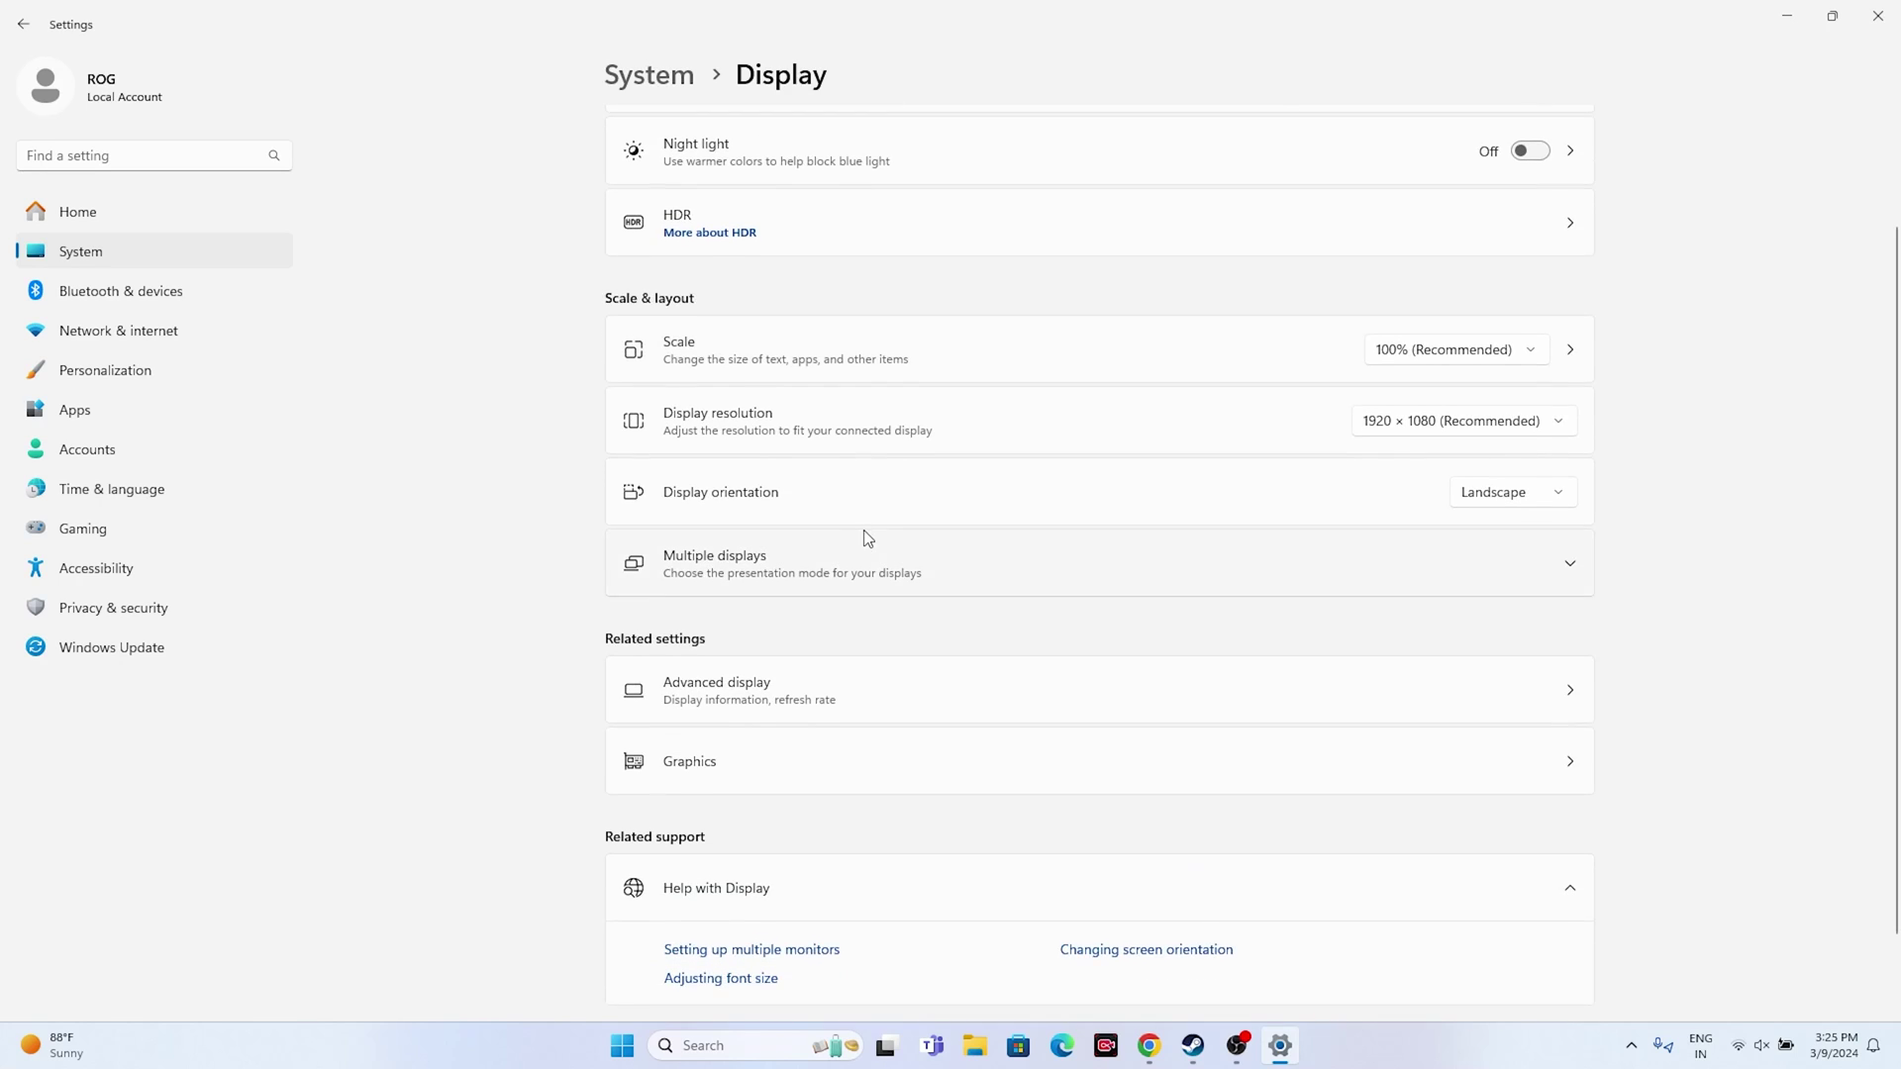
{"action": "left_click", "coordinate": [841, 600]}
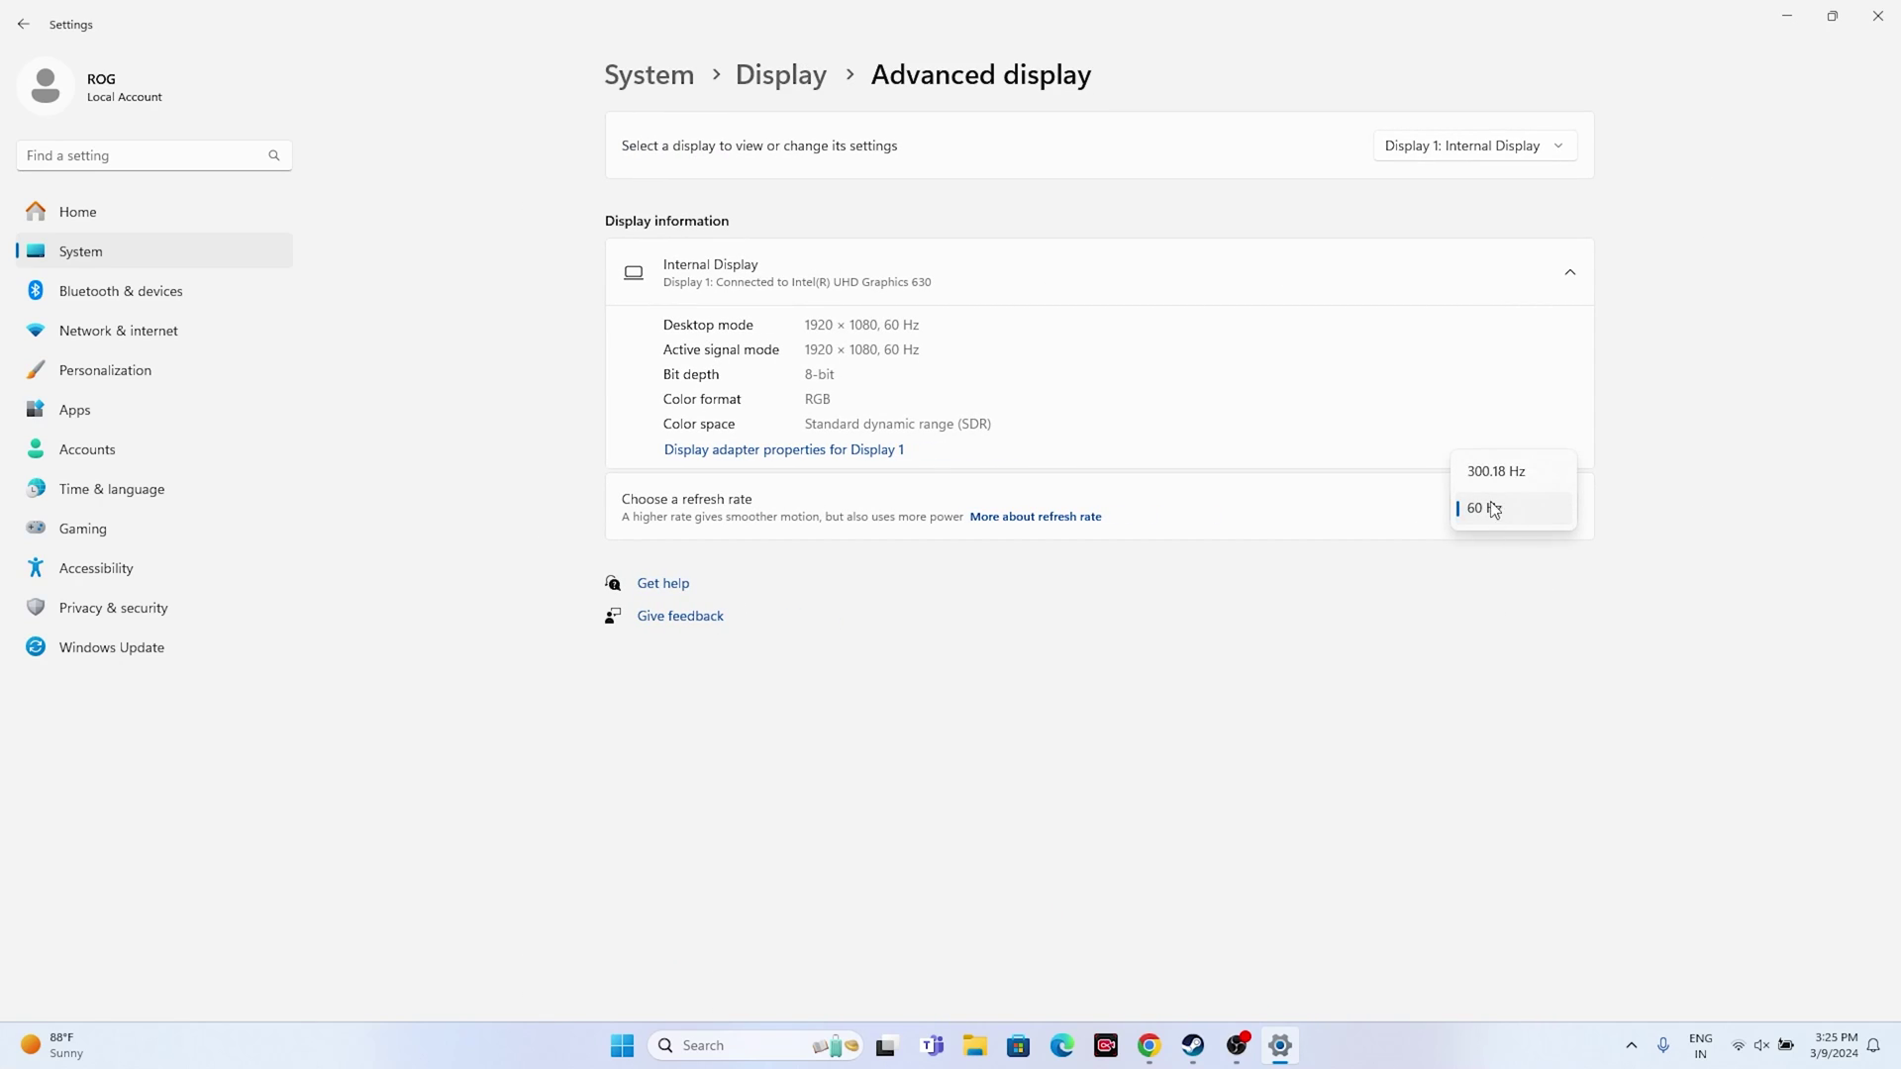
{"action": "left_click", "coordinate": [1507, 509]}
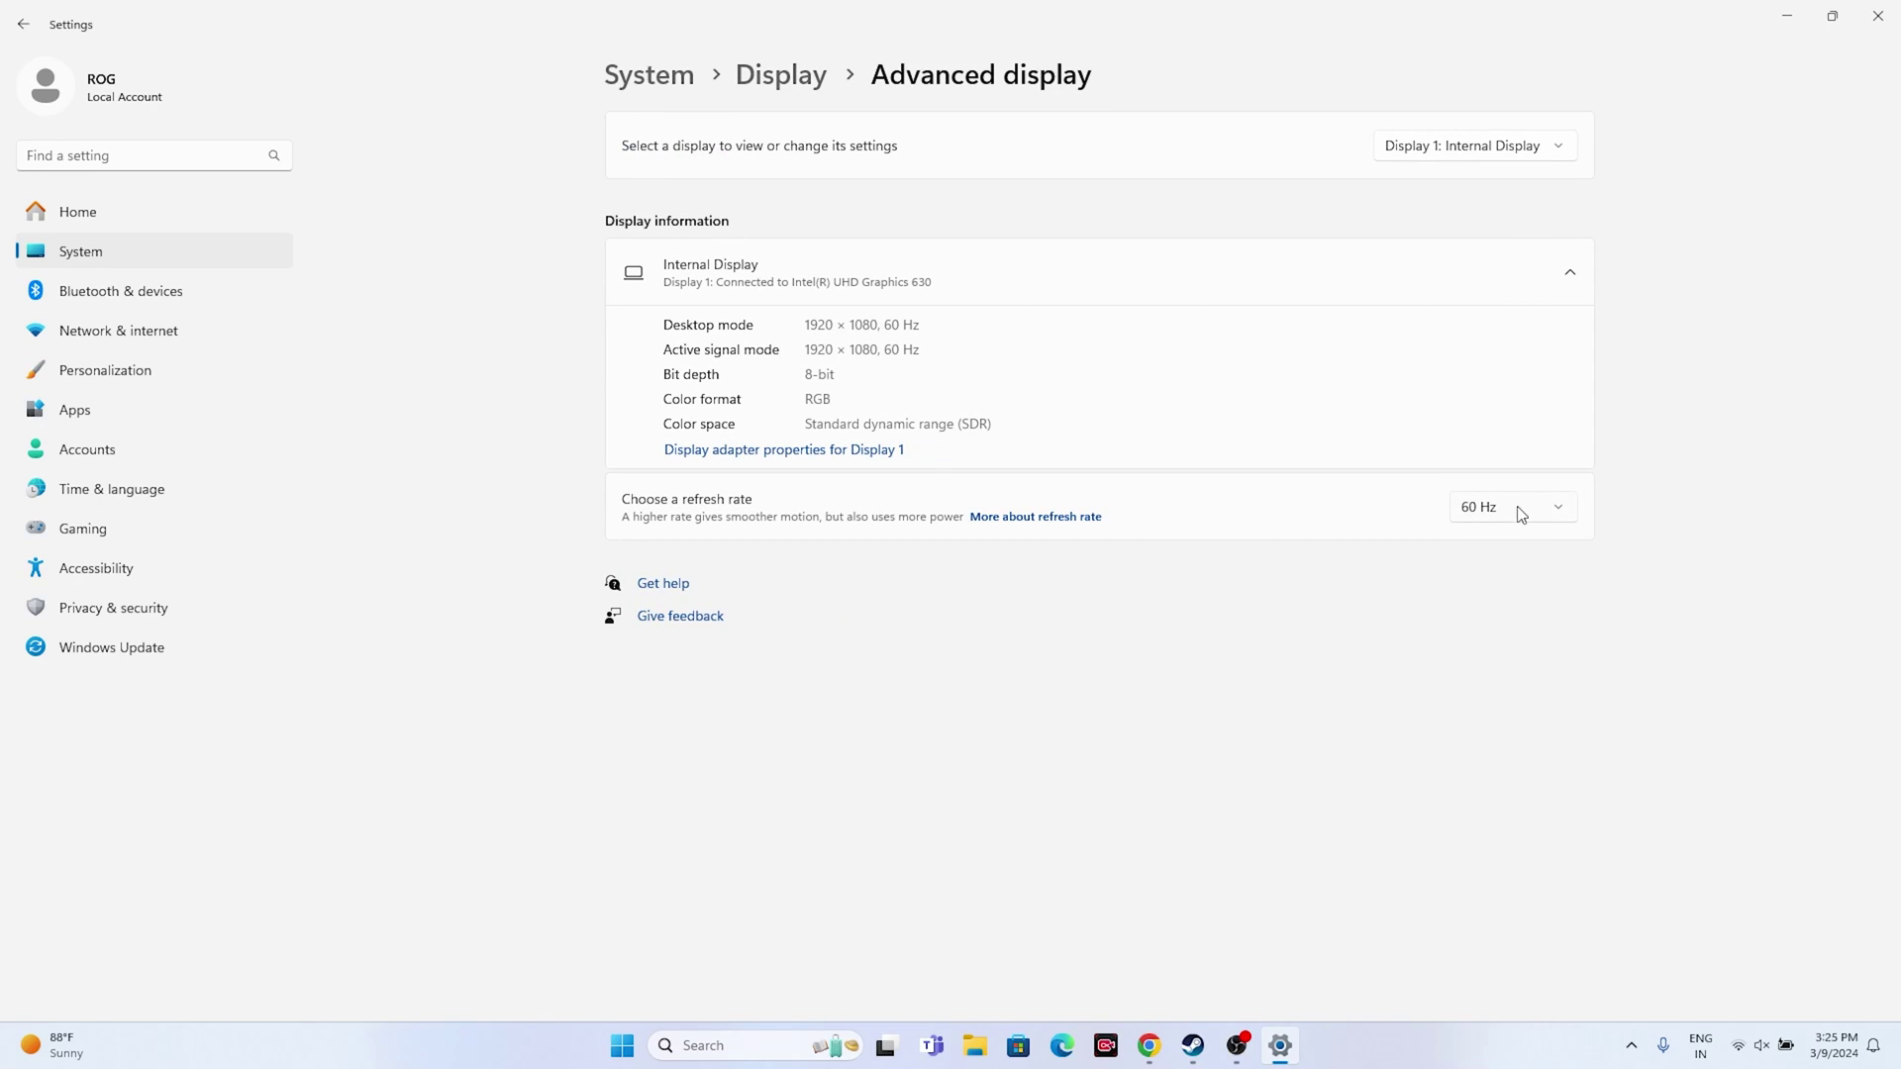
{"action": "left_click", "coordinate": [22, 36]}
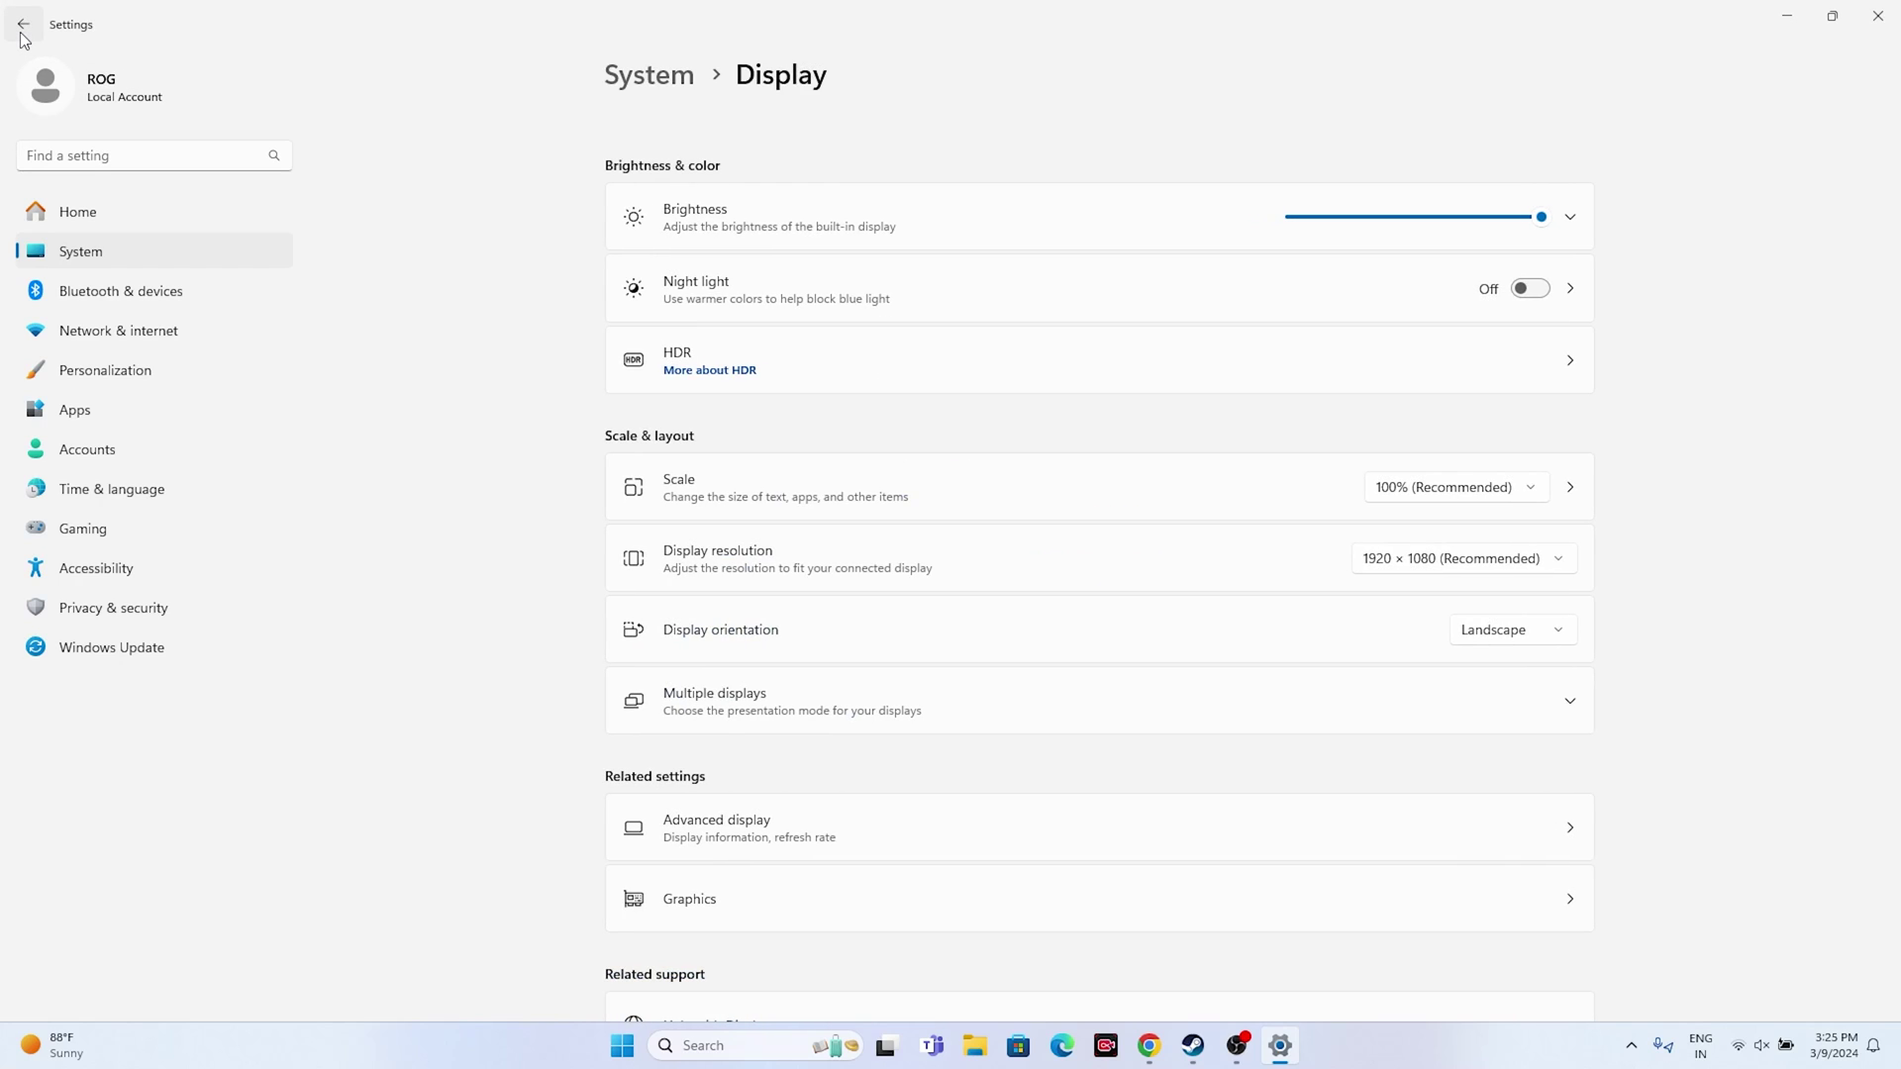
Close Settings, restore Steam's WWE 2K24 library page, then switch to the browser
{"action": "left_click", "coordinate": [1877, 17]}
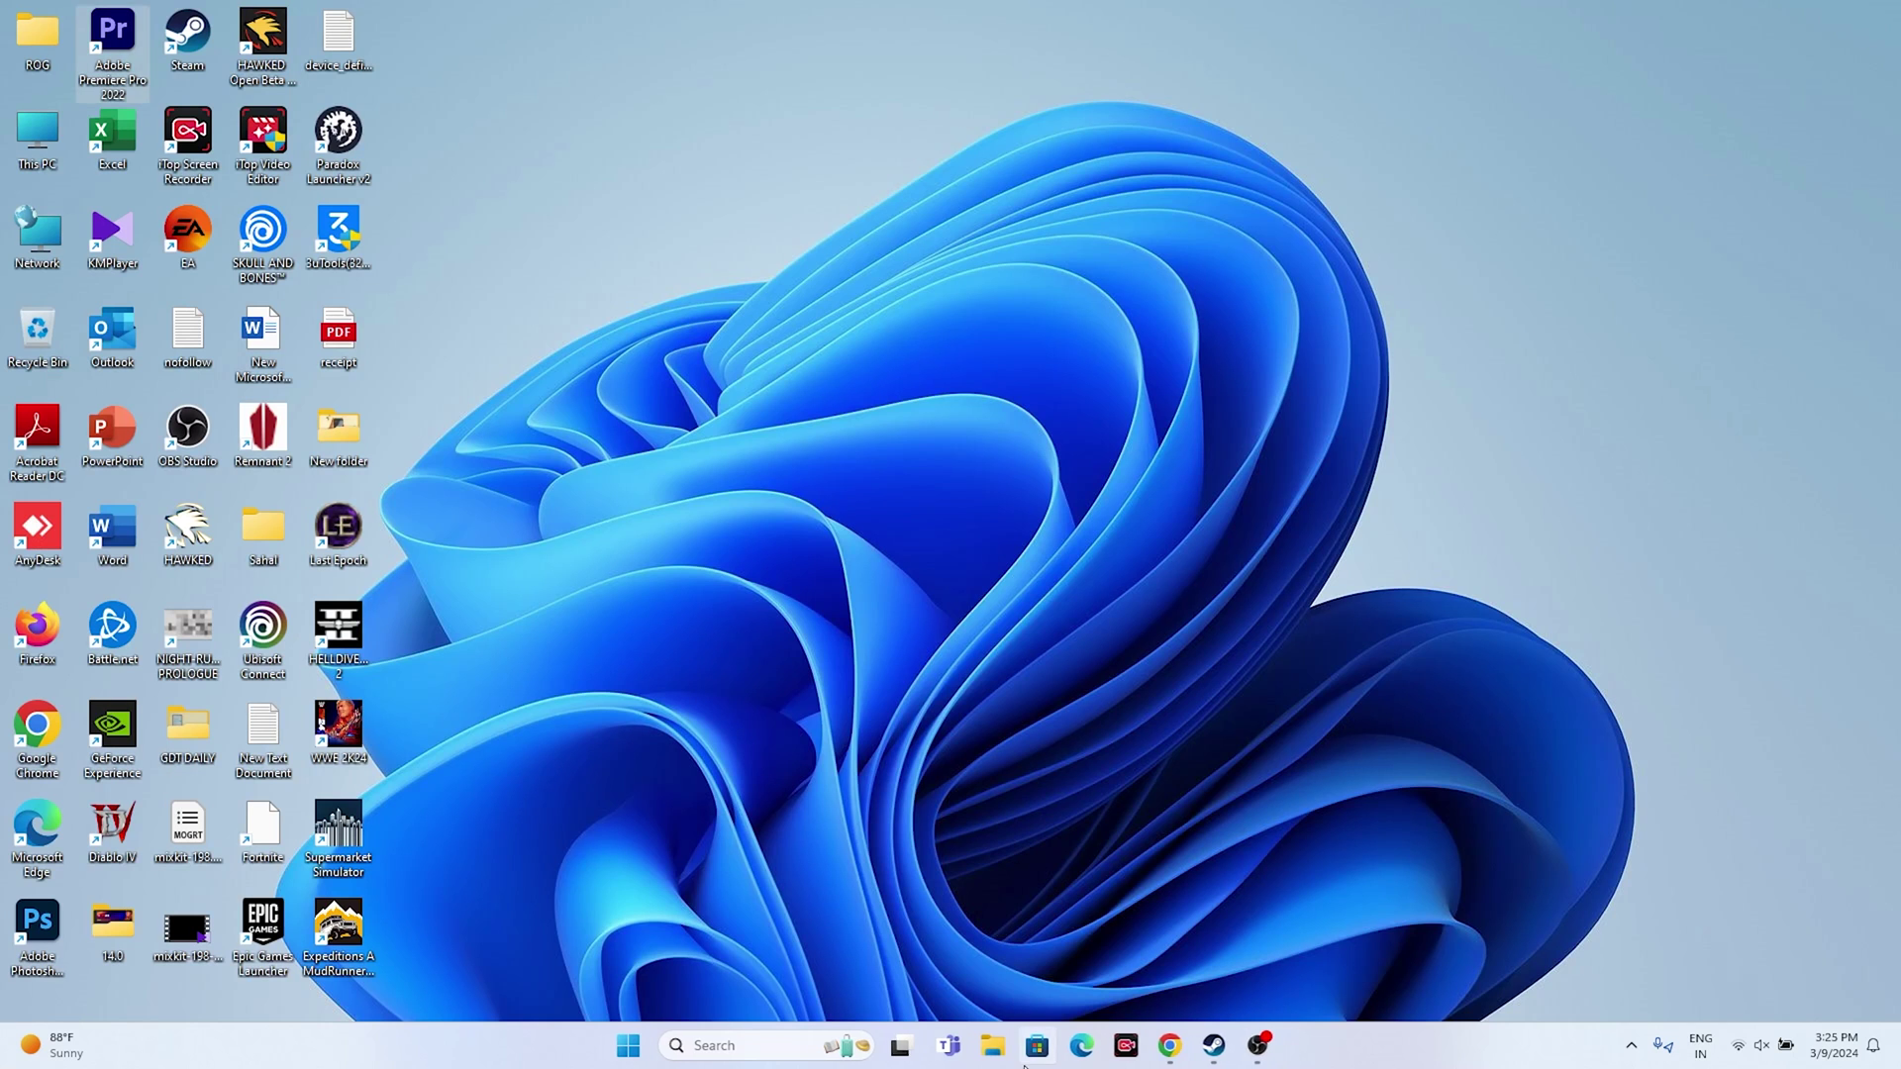
{"action": "left_click", "coordinate": [1209, 1050]}
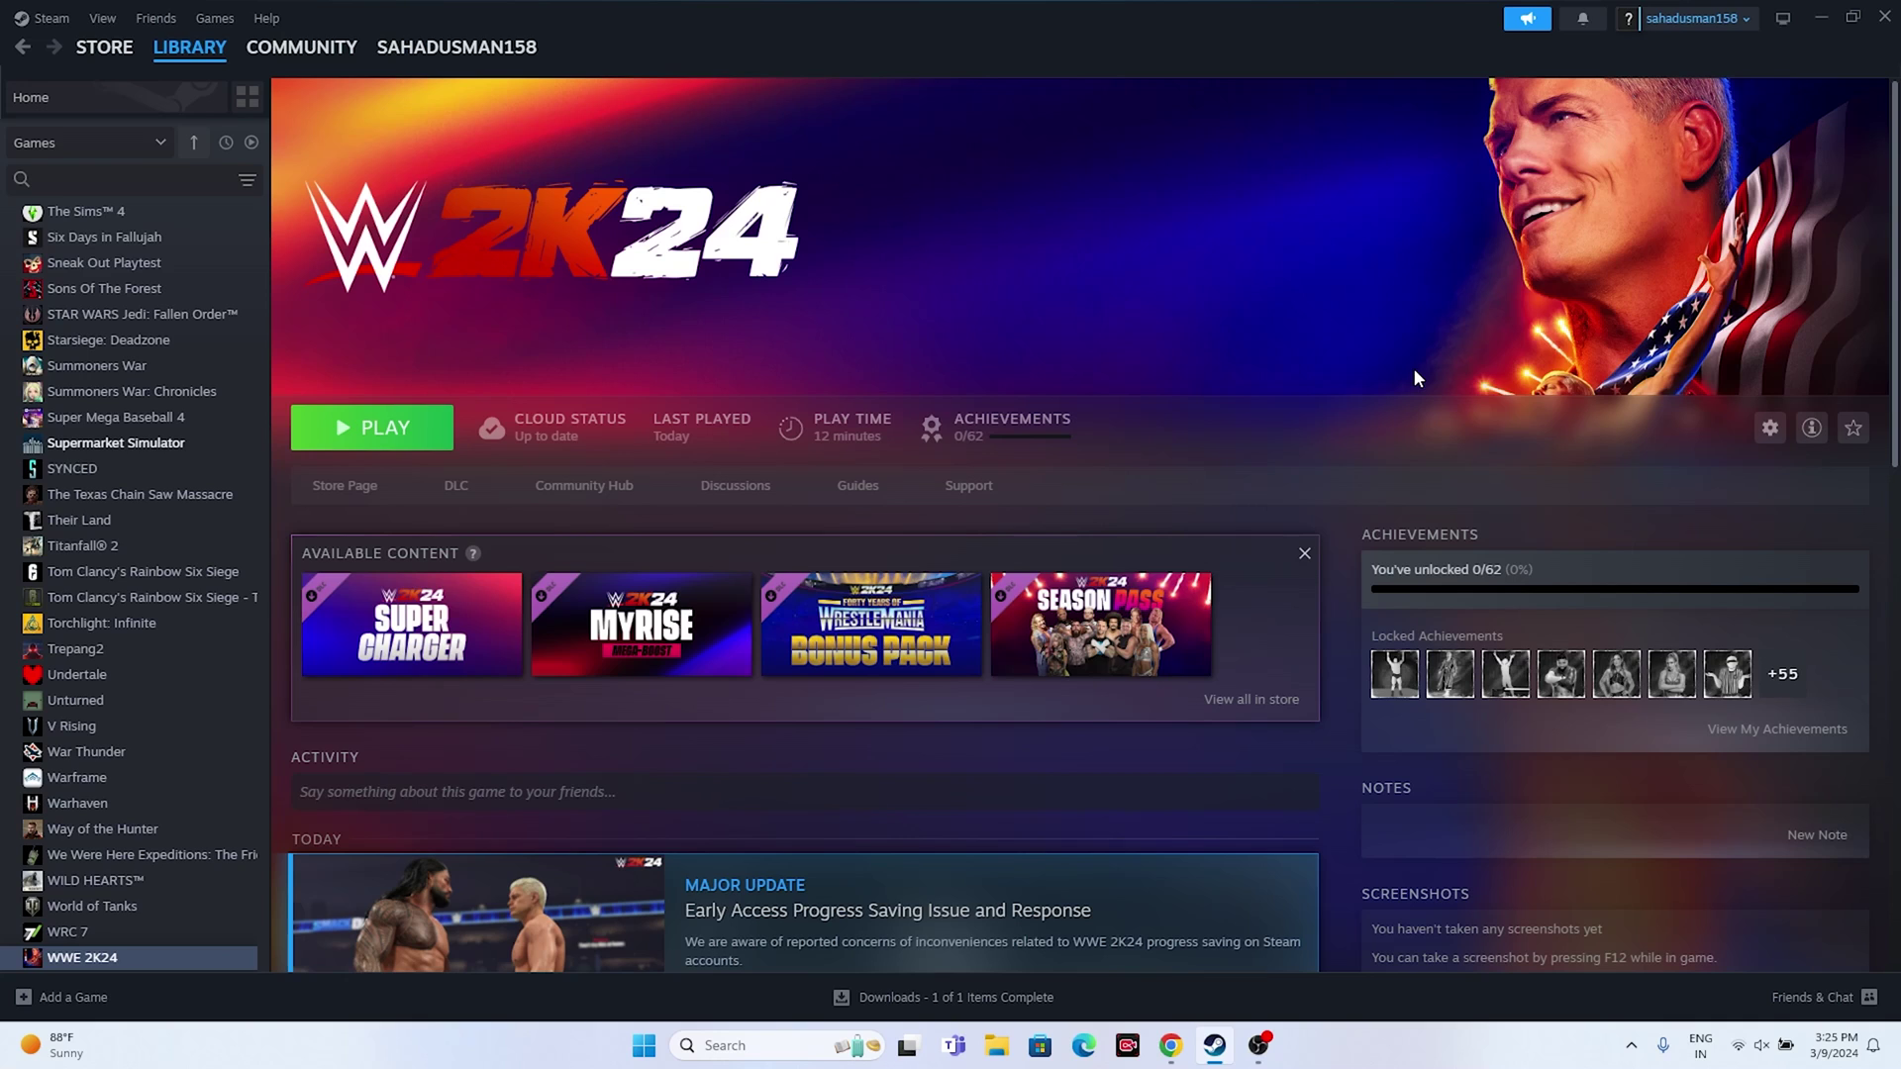
{"action": "left_click", "coordinate": [1170, 1045]}
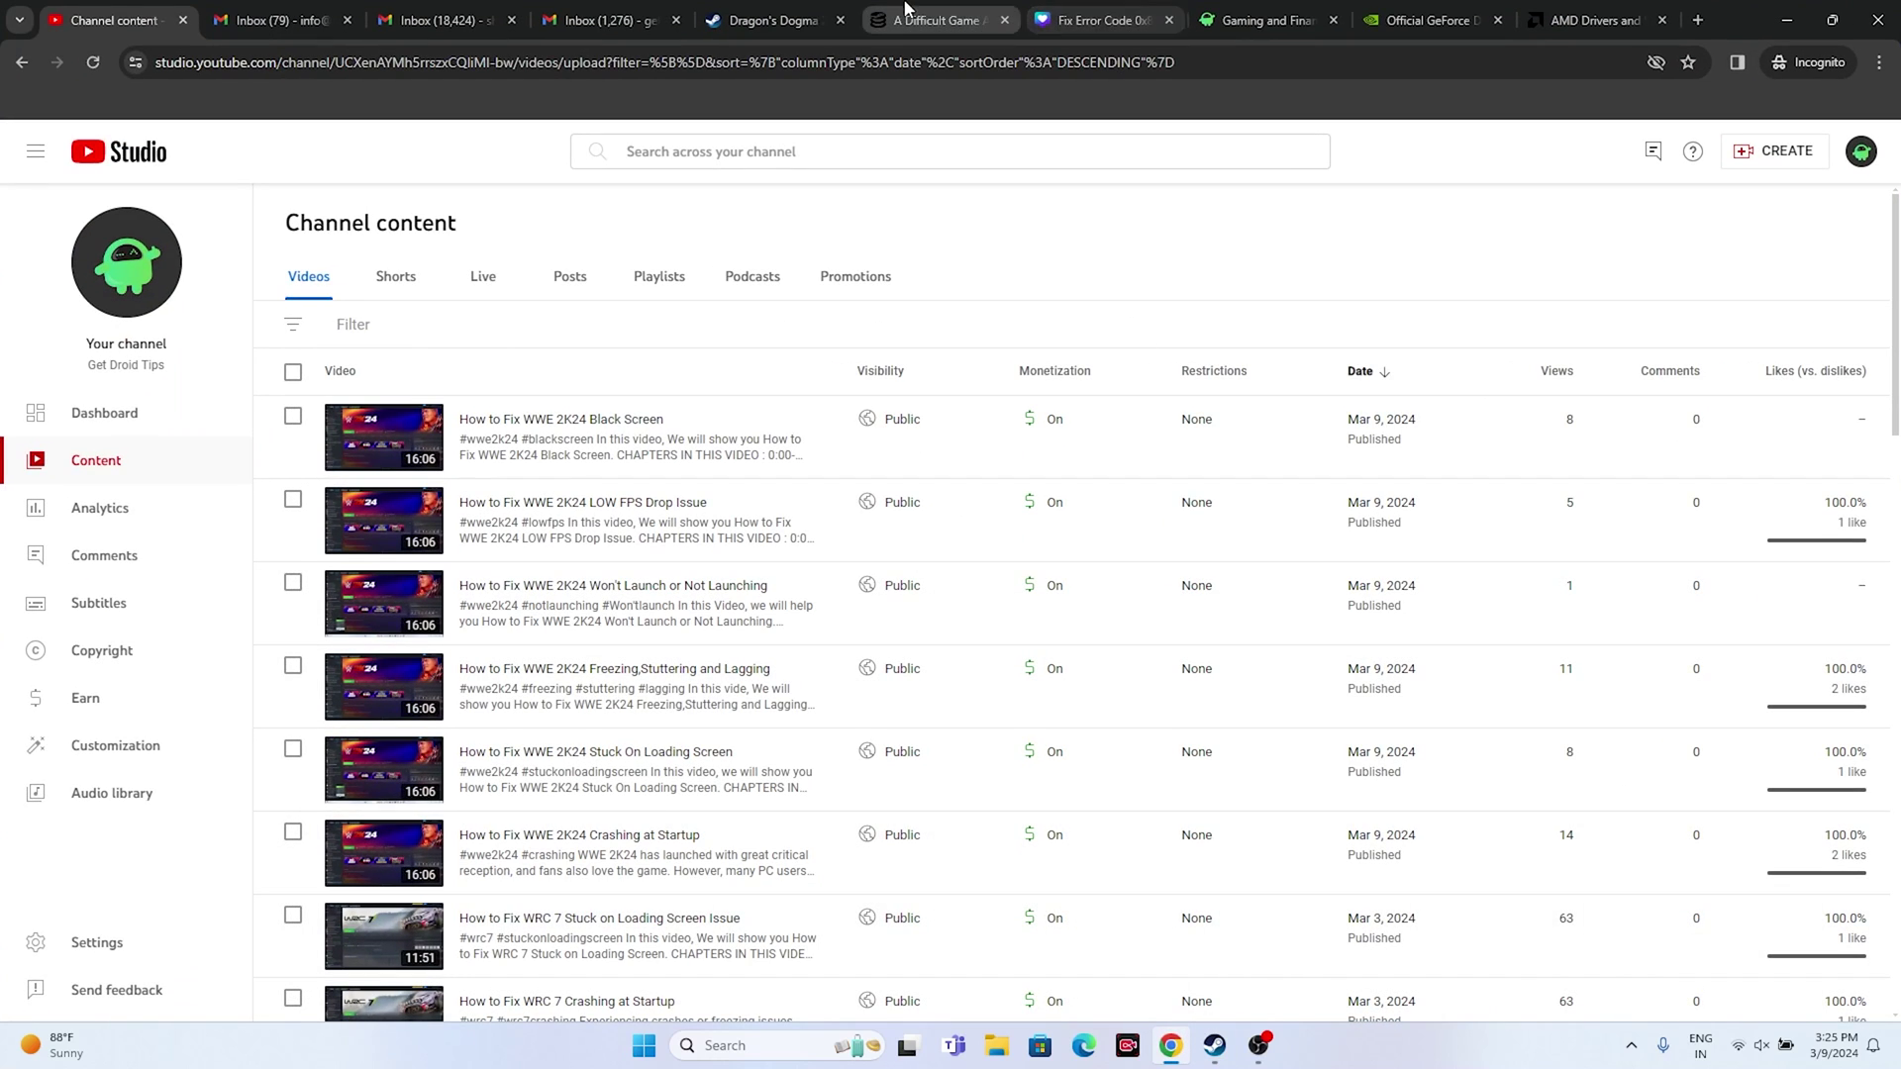
Search NVIDIA drivers for the GeForce RTX 4090 Laptop GPU on Windows 11
{"action": "left_click", "coordinate": [905, 12]}
{"action": "left_click", "coordinate": [1416, 16]}
{"action": "left_click", "coordinate": [1550, 8]}
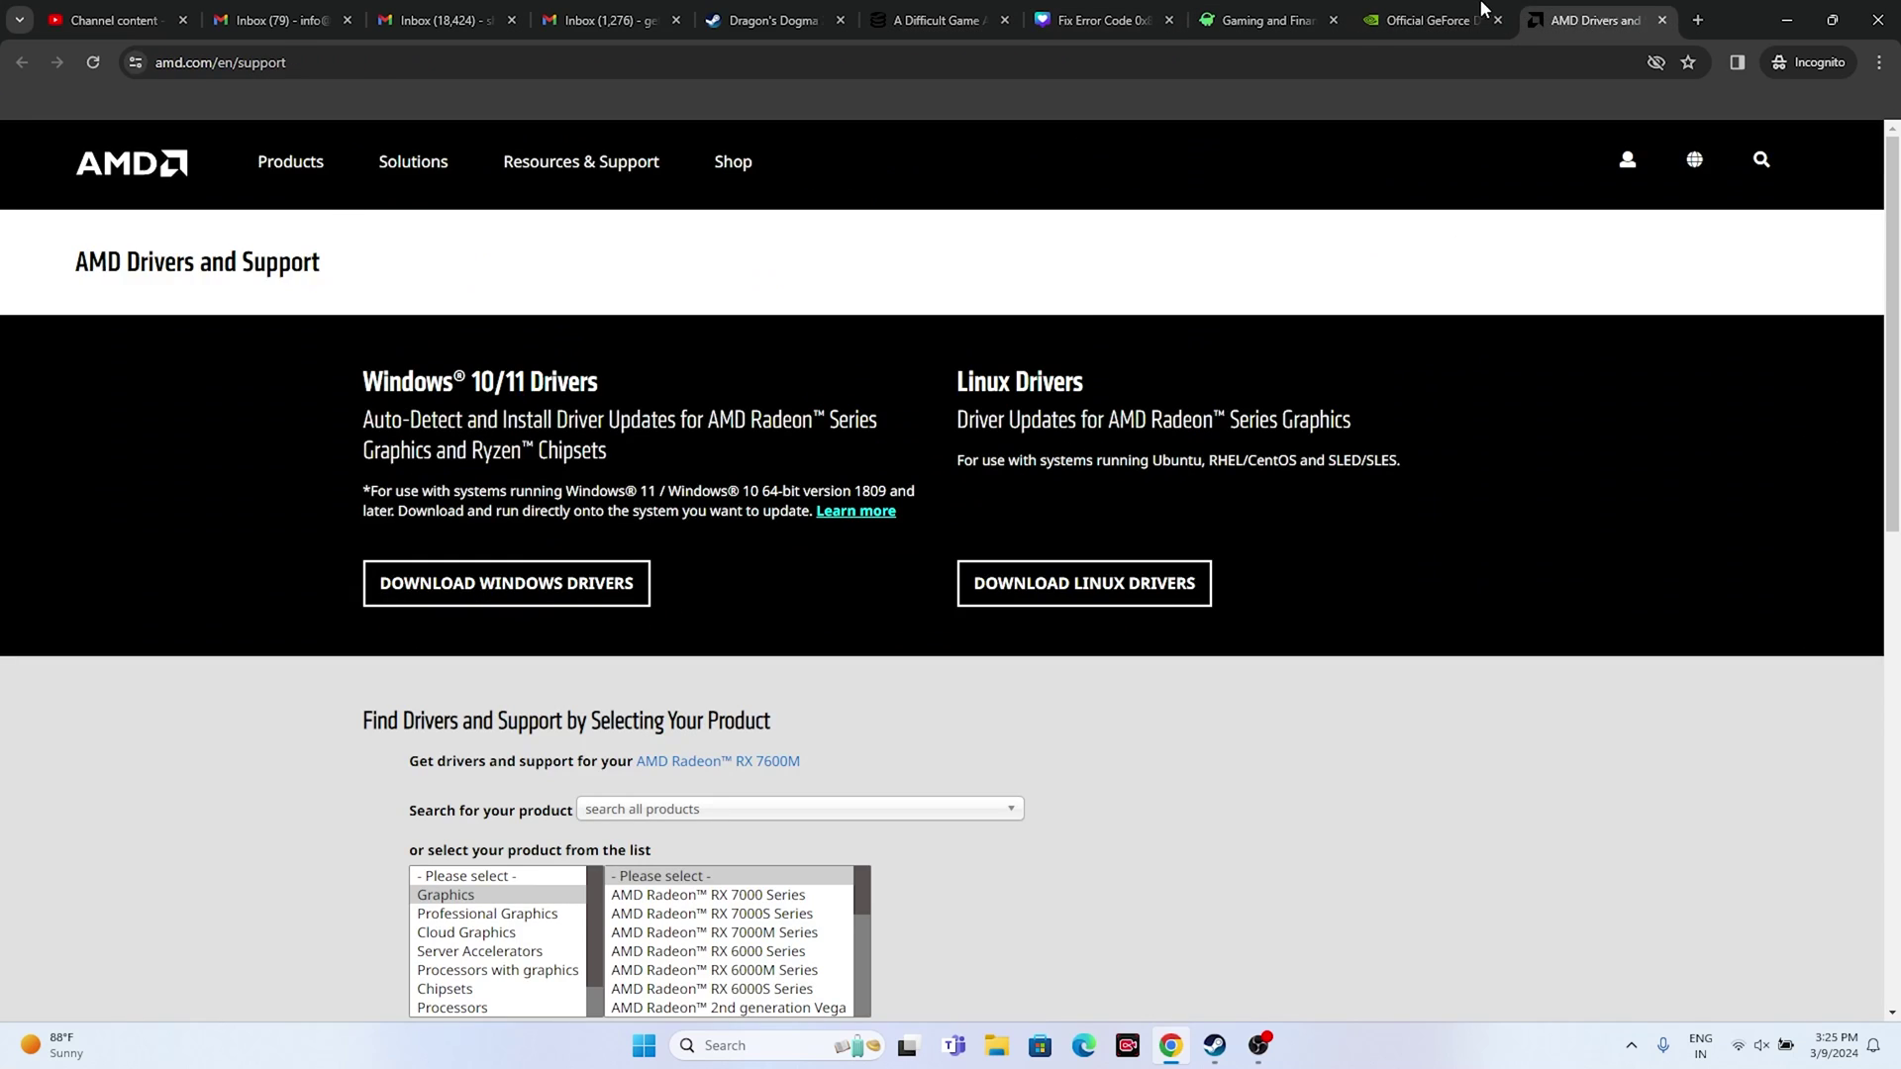
{"action": "left_click", "coordinate": [1475, 14]}
{"action": "scroll", "coordinate": [1674, 401], "scroll_direction": "down", "scroll_amount": 3}
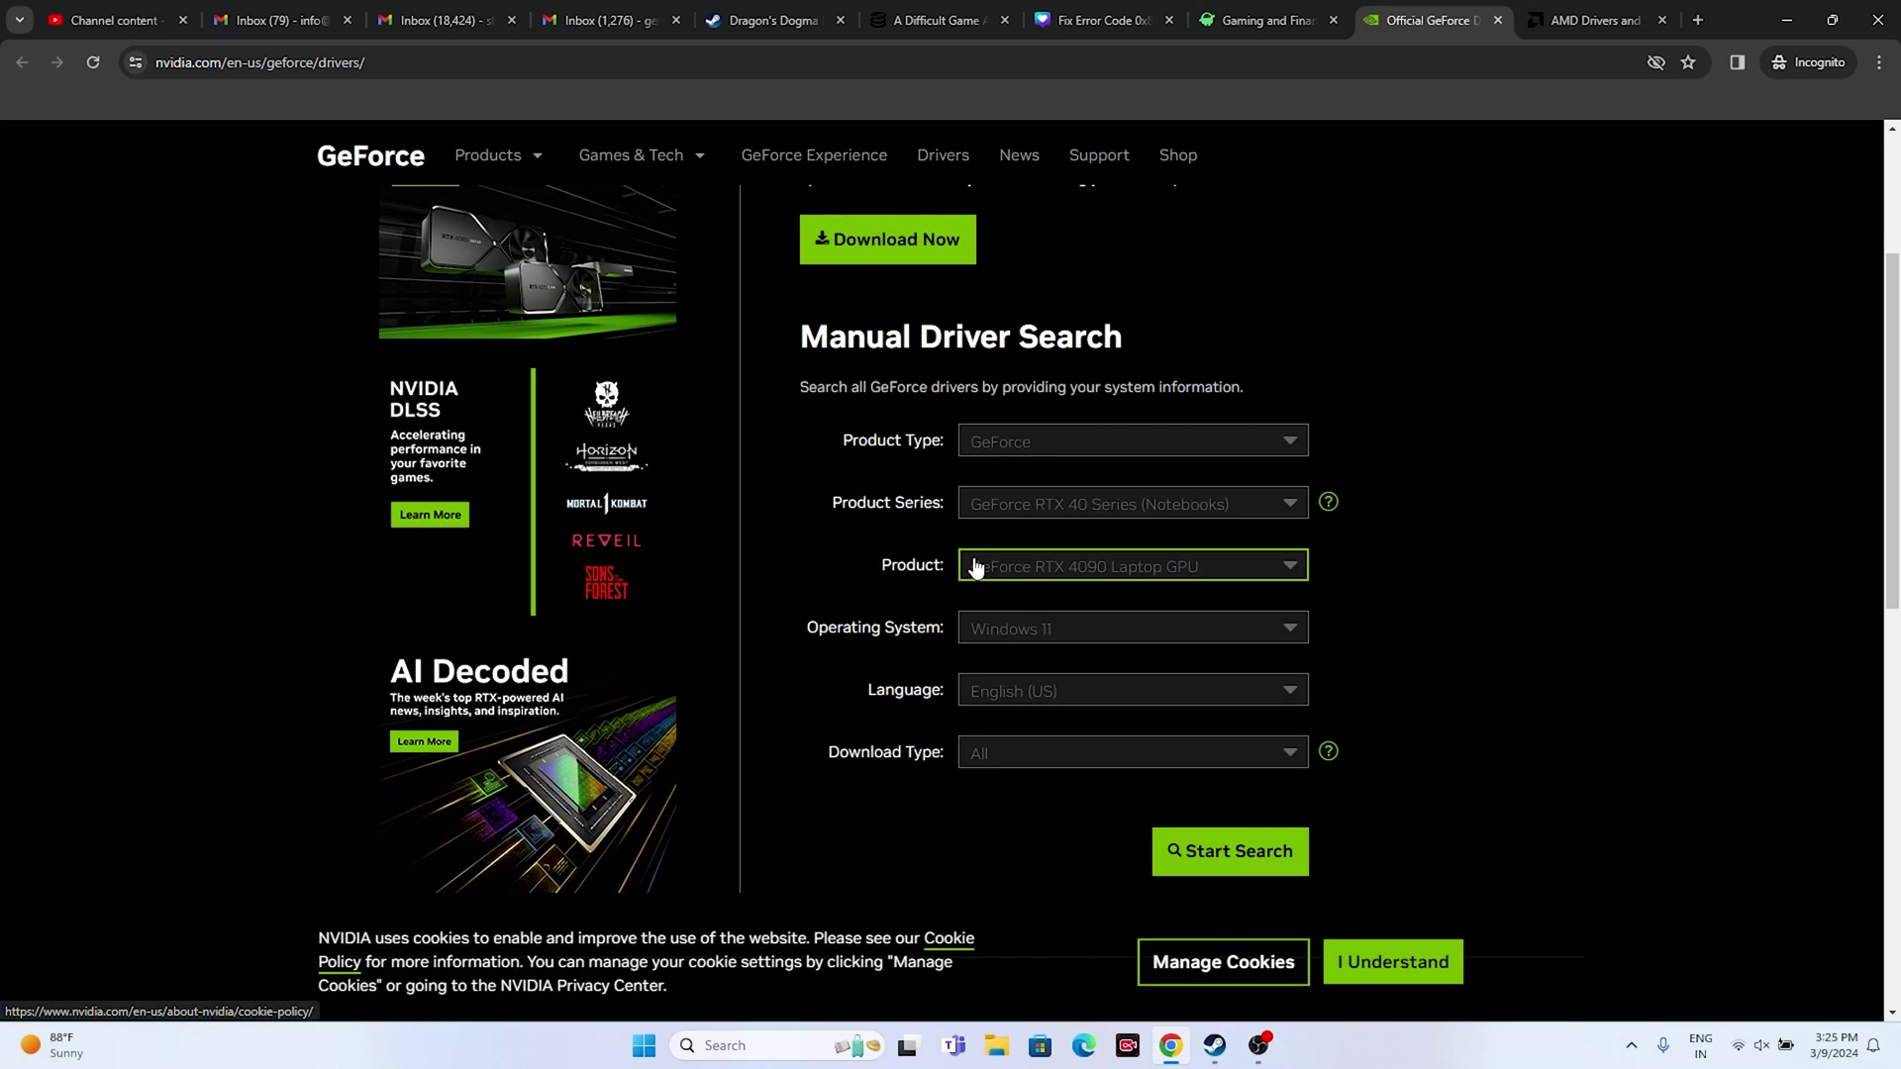
{"action": "left_click", "coordinate": [1095, 645]}
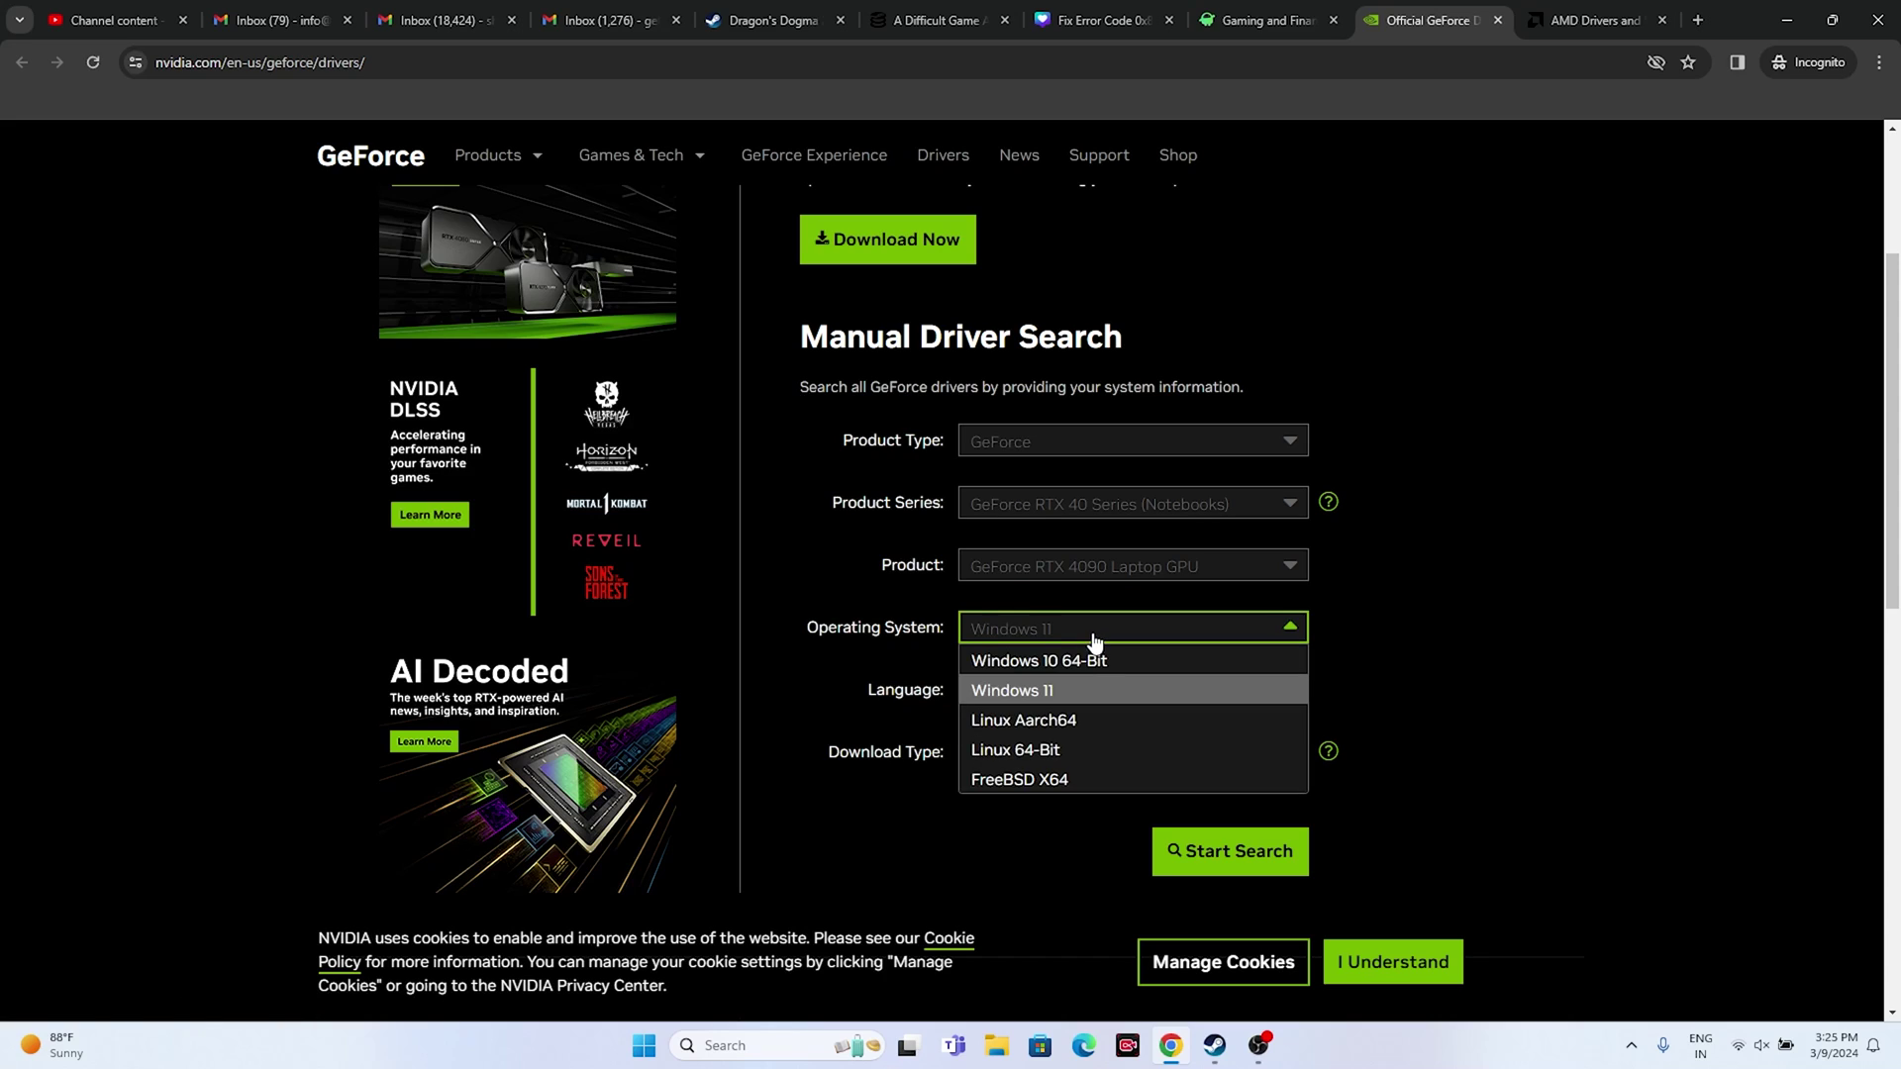
{"action": "left_click", "coordinate": [1070, 628]}
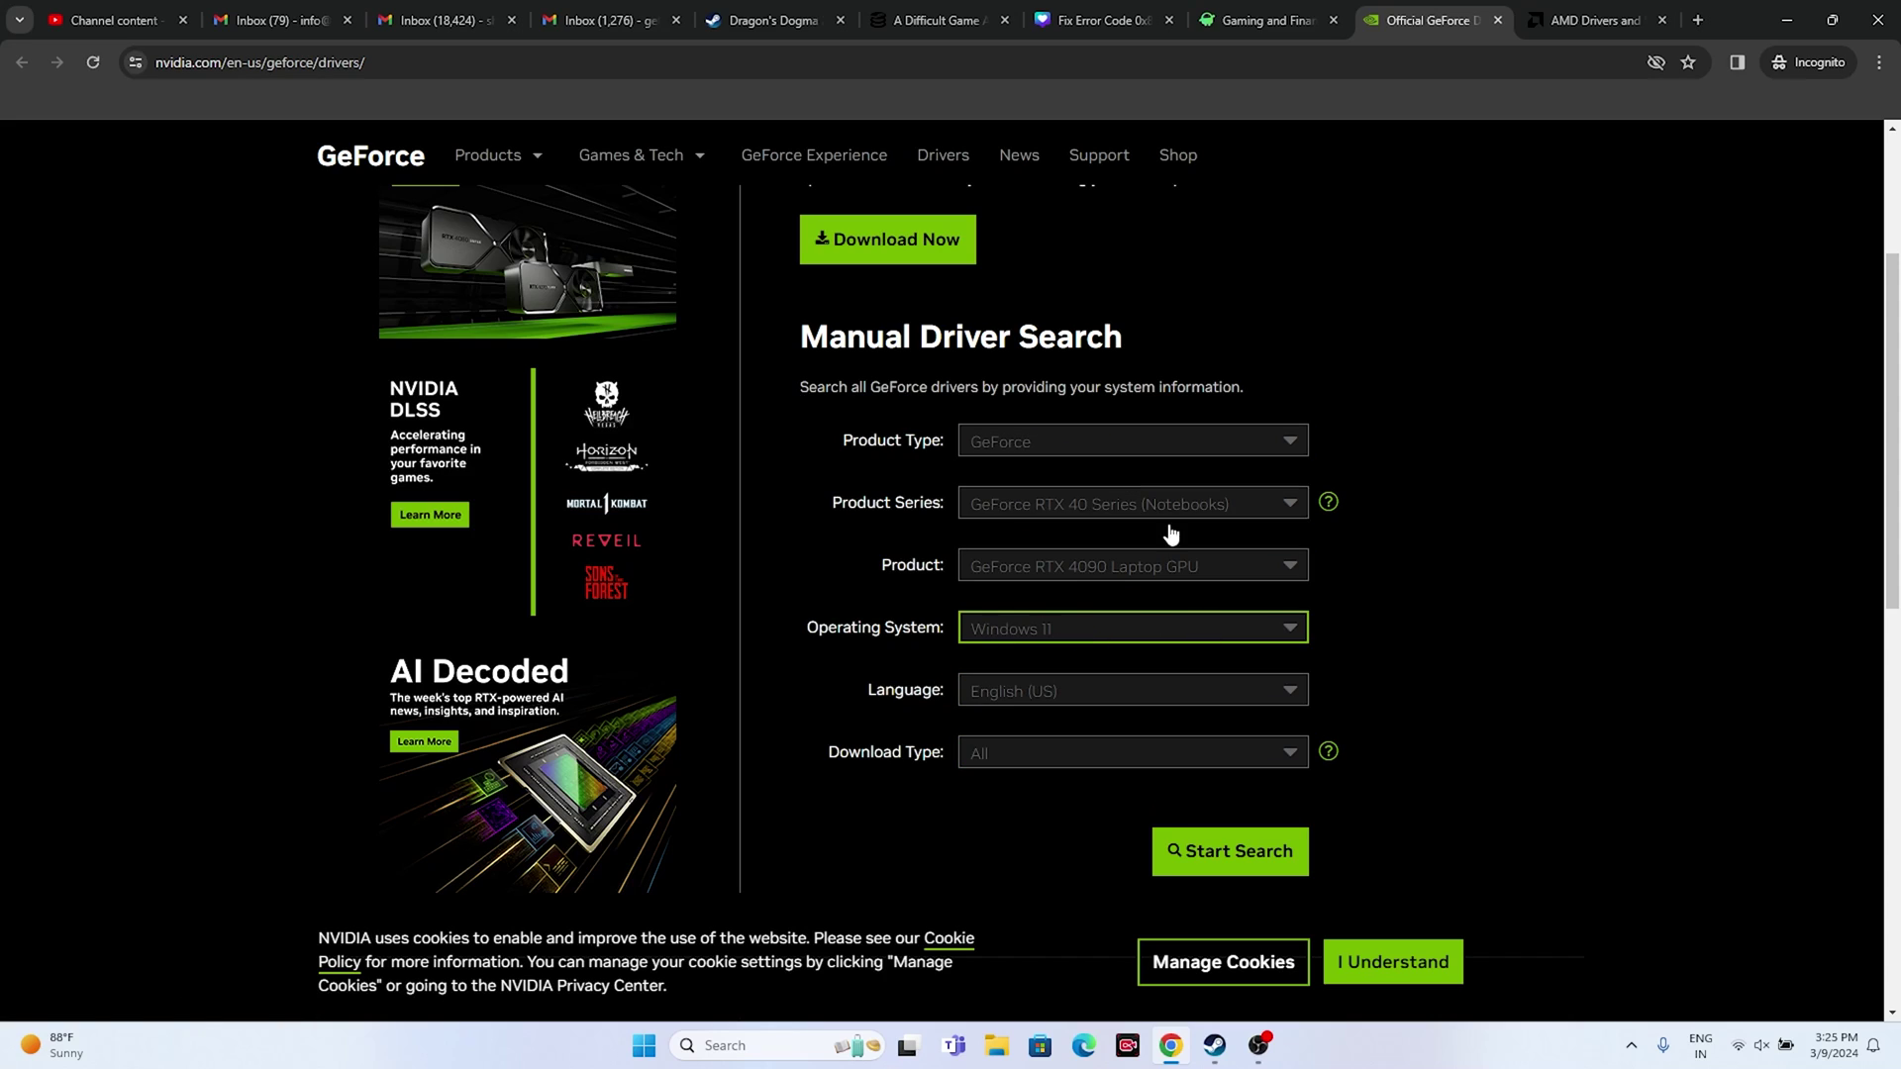
{"action": "left_click", "coordinate": [1230, 851]}
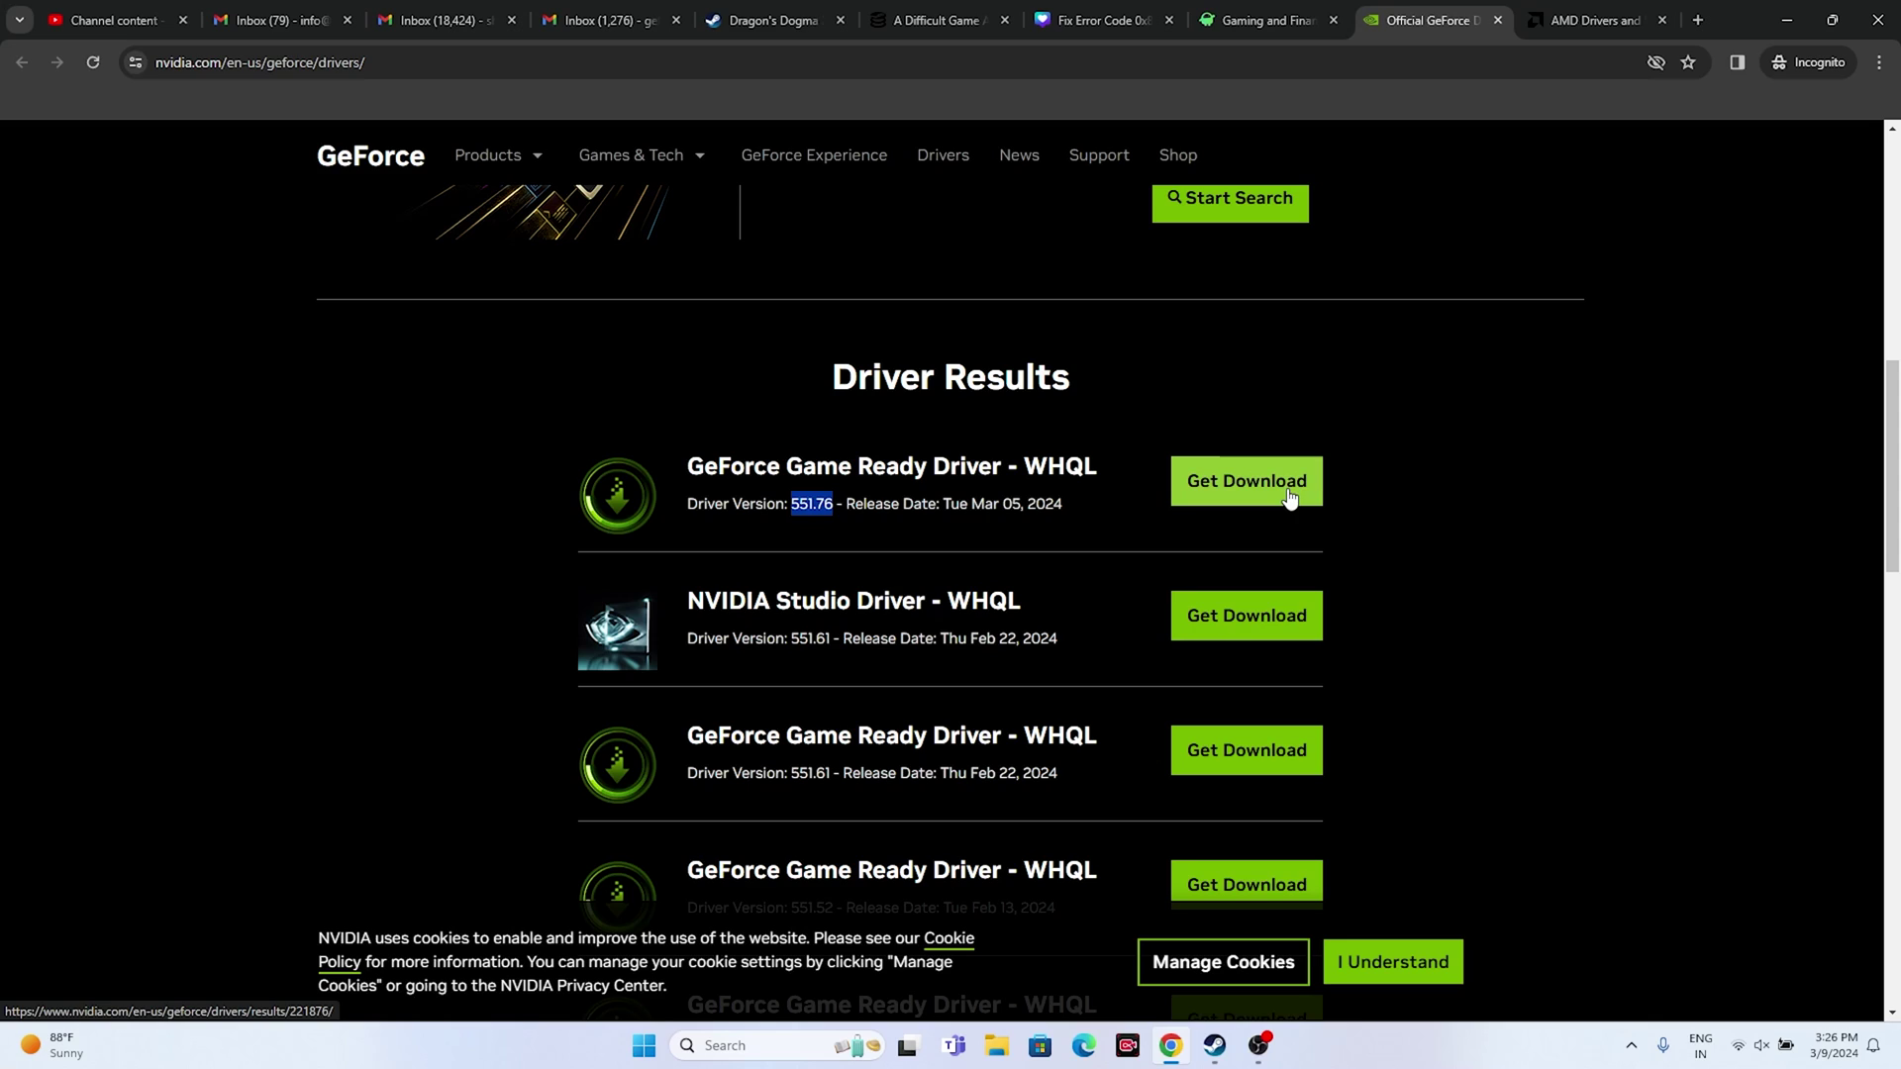
{"action": "left_click", "coordinate": [1589, 20]}
Load AMD drivers for Graphics > RX 7000M Series > RX 7600M XT, then minimize the browser
{"action": "scroll", "coordinate": [524, 479], "scroll_direction": "down", "scroll_amount": 5}
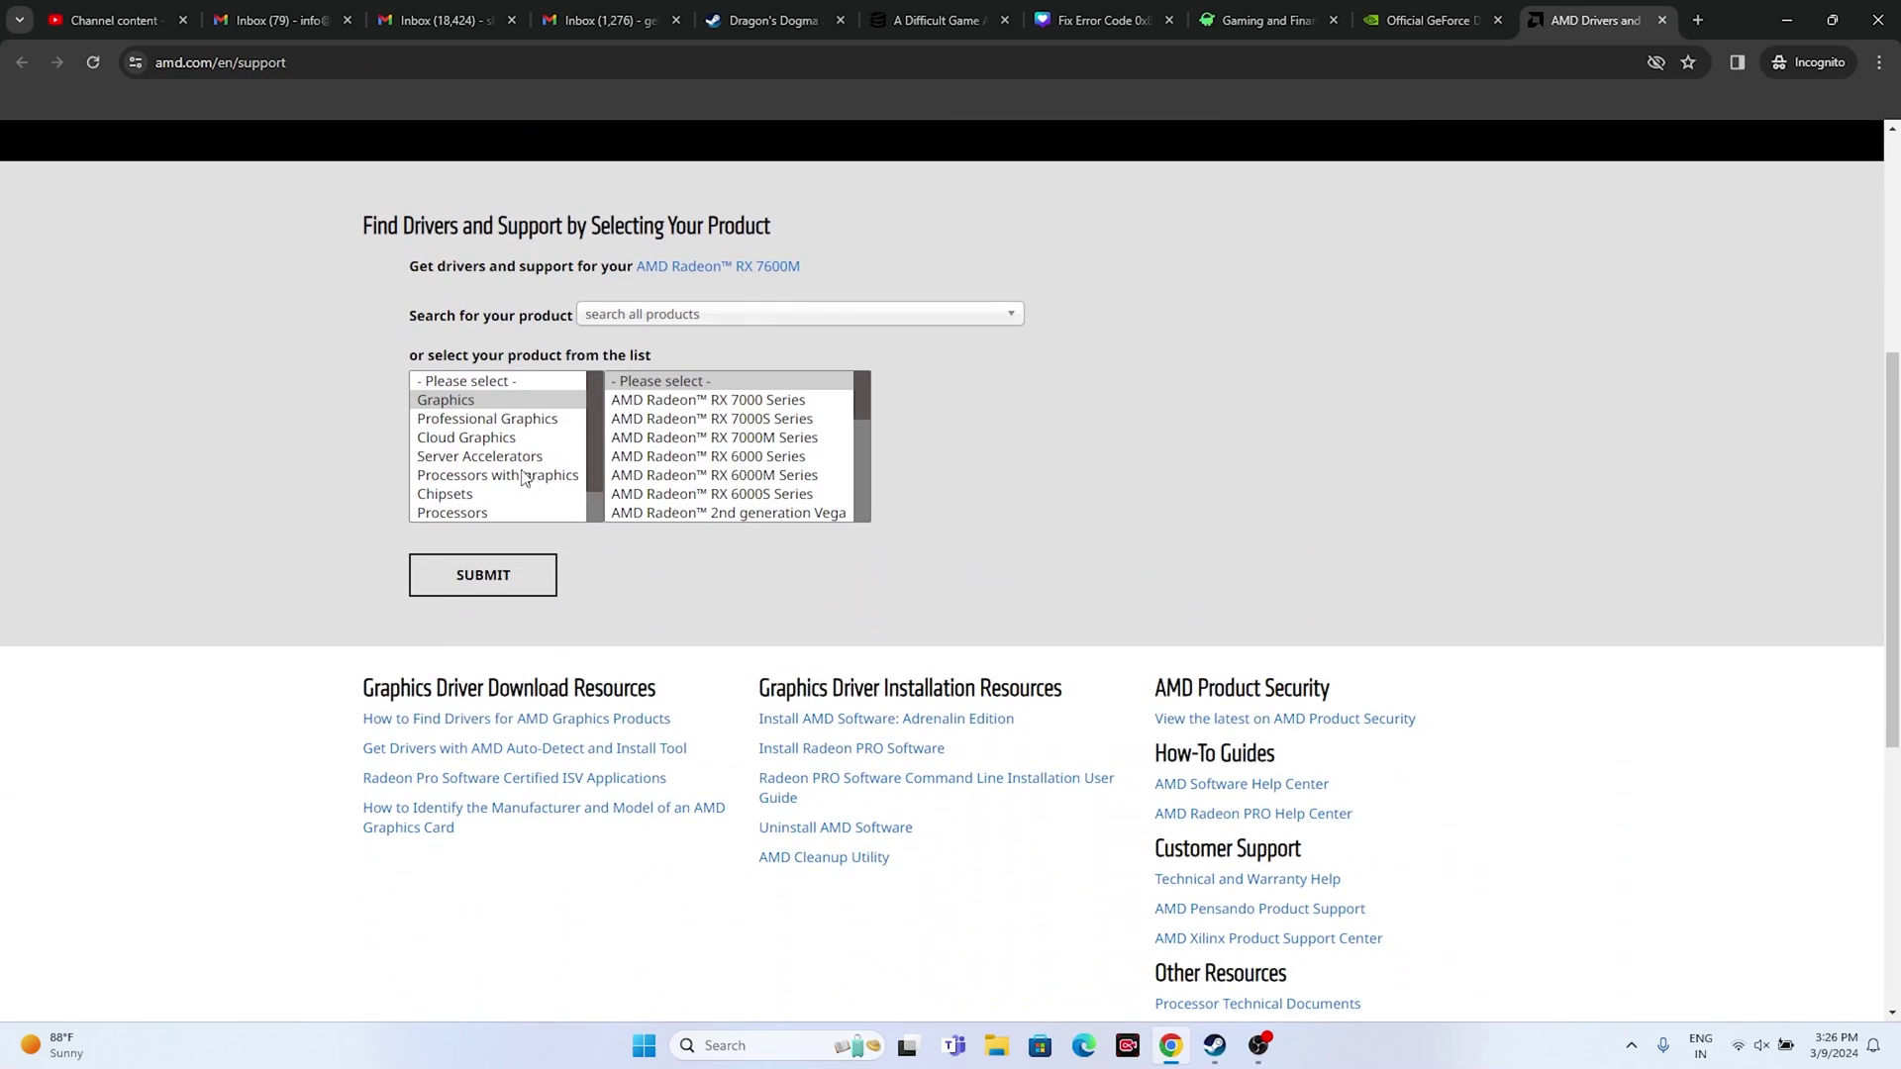
{"action": "left_click", "coordinate": [478, 400]}
{"action": "left_click", "coordinate": [632, 435]}
{"action": "left_click", "coordinate": [950, 401]}
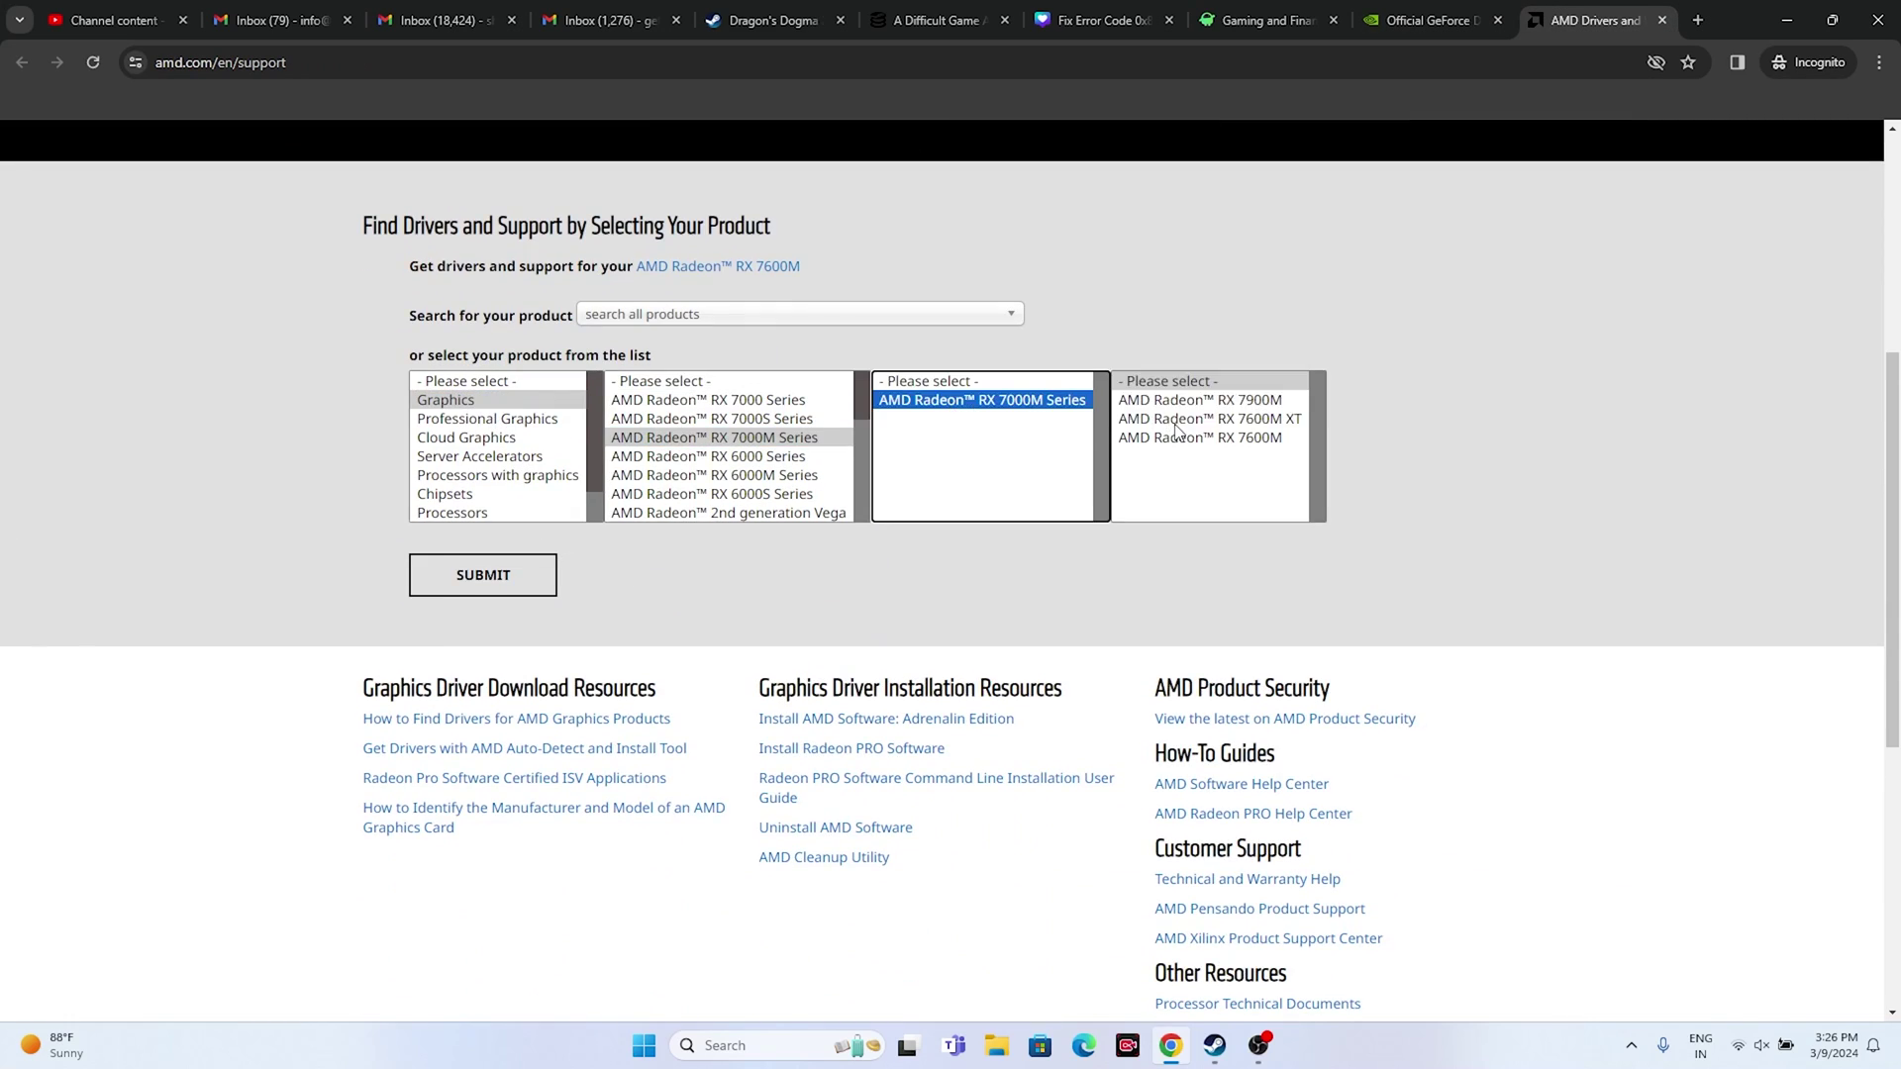
{"action": "left_click", "coordinate": [1175, 426]}
{"action": "left_click", "coordinate": [510, 574]}
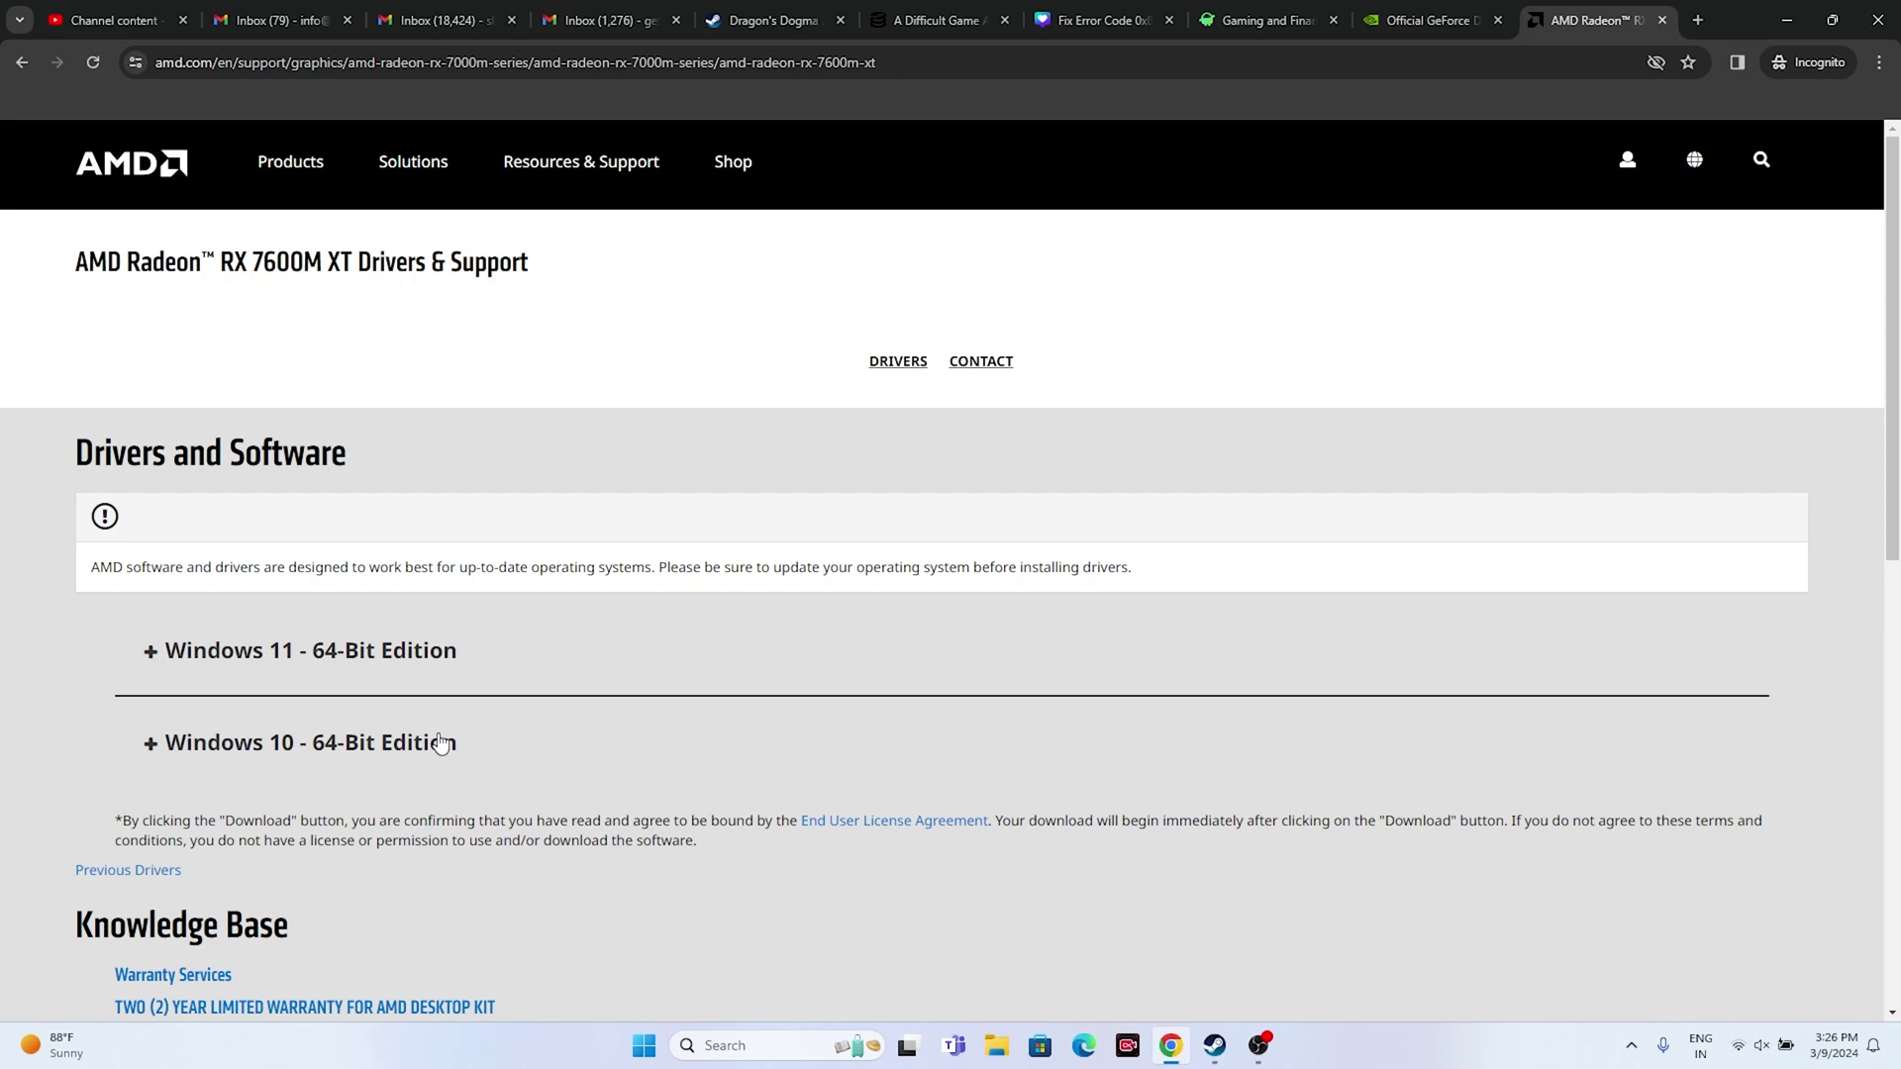
{"action": "left_click", "coordinate": [1779, 20]}
{"action": "mouse_move", "coordinate": [1086, 616]}
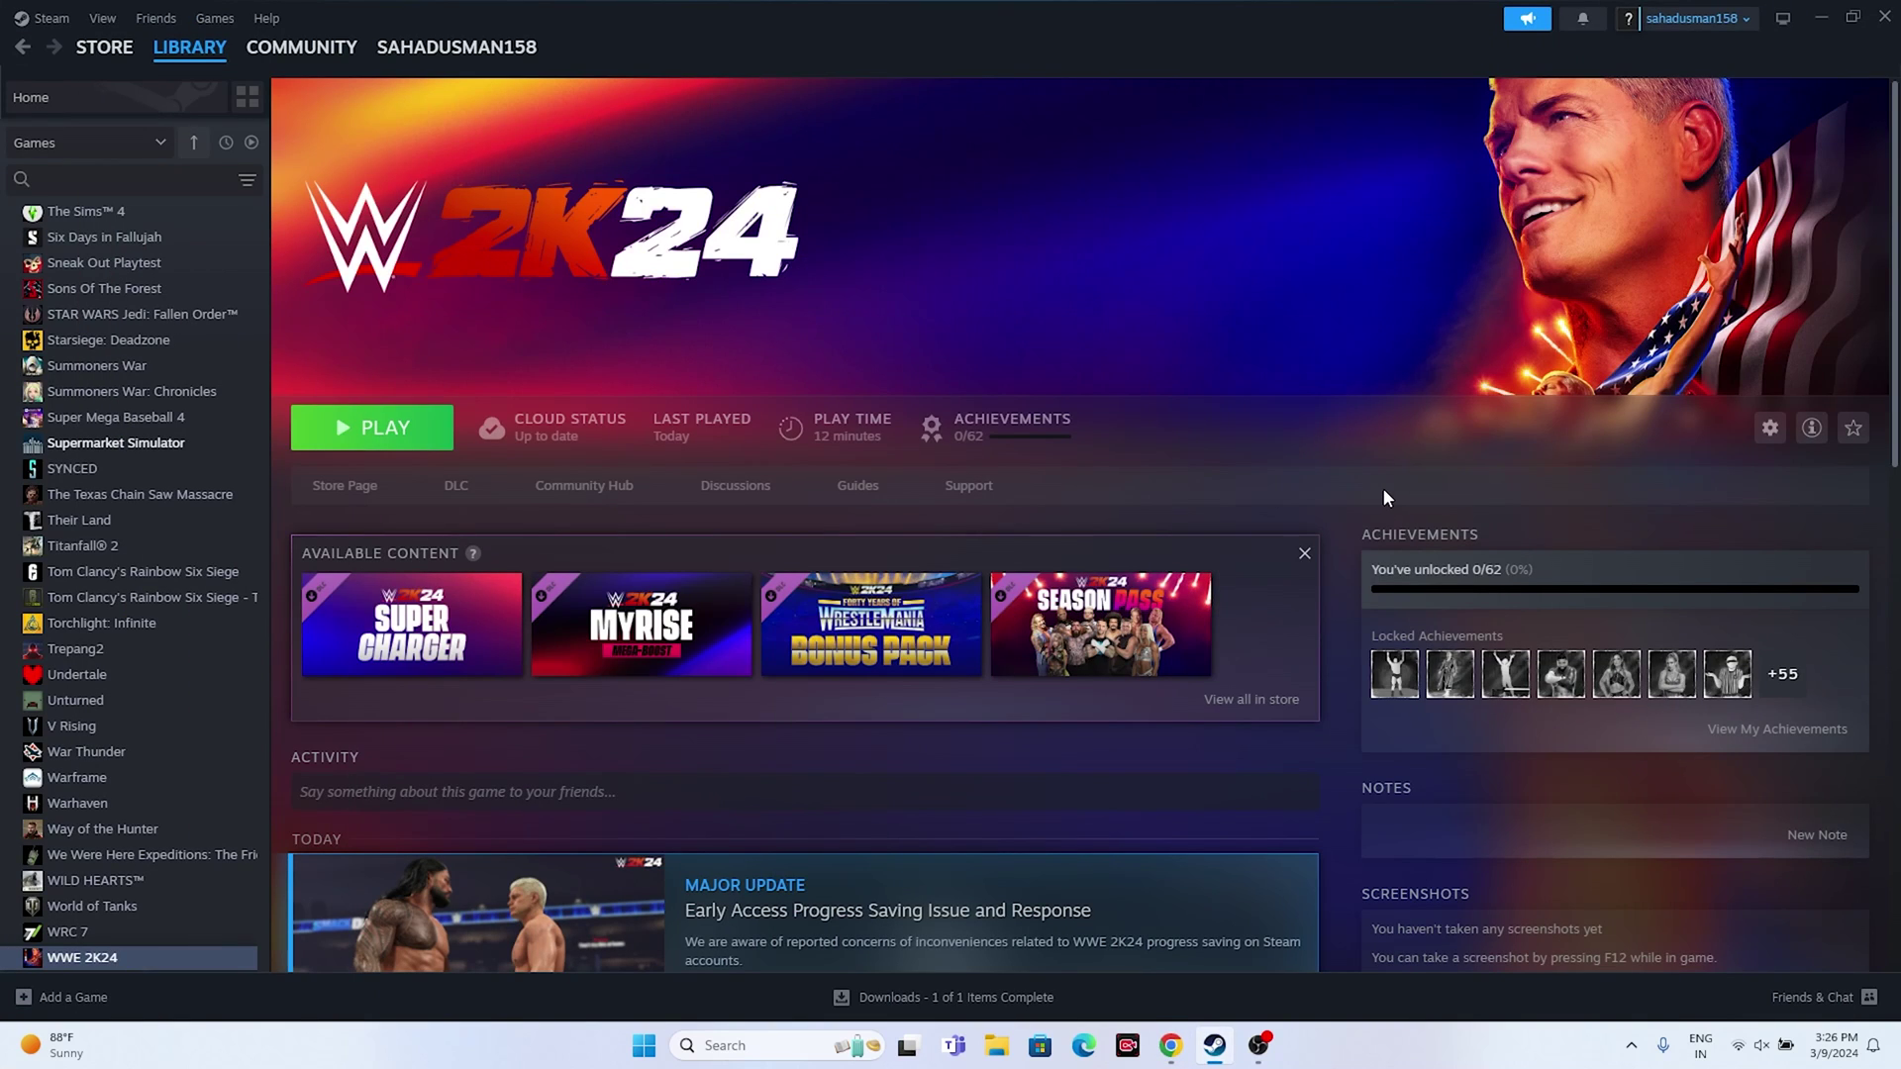
Open Documents\WWE2K24 in File Explorer and open its config file in Notepad
{"action": "left_click", "coordinate": [1825, 18]}
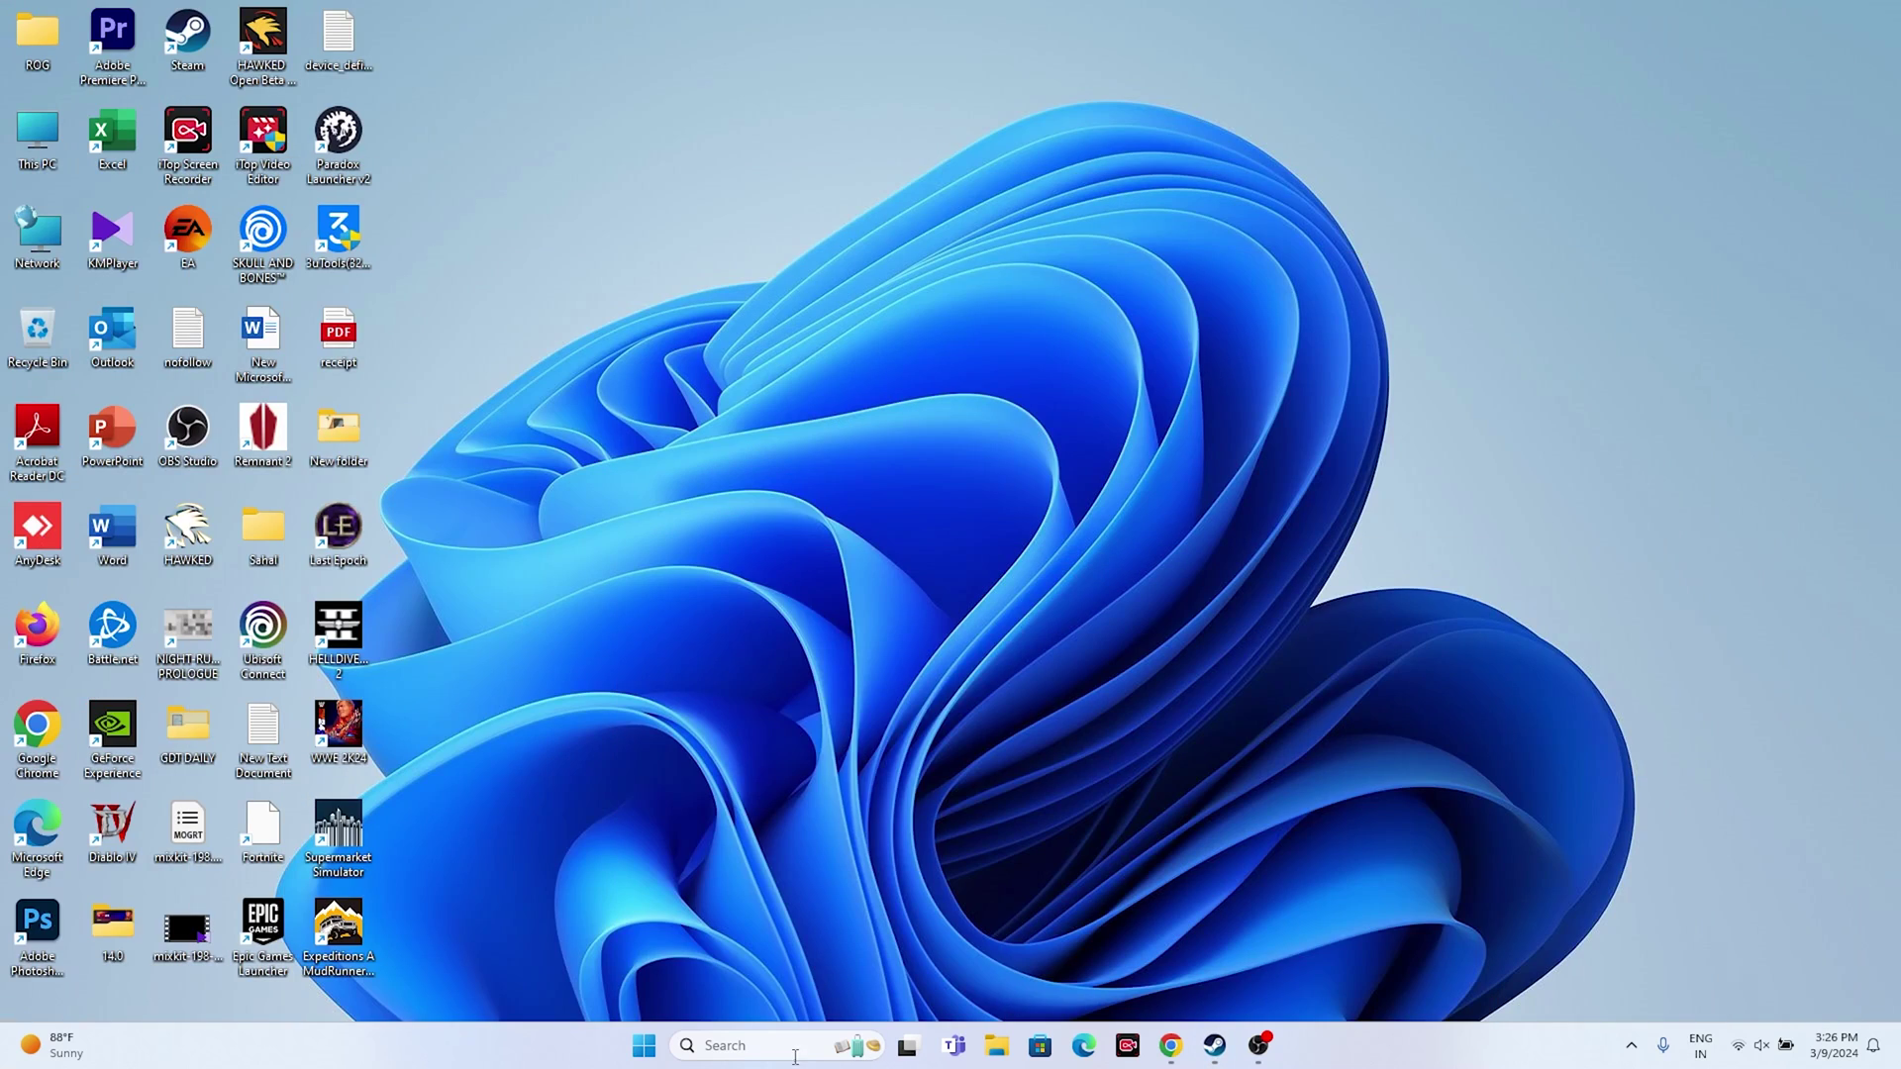
{"action": "left_click", "coordinate": [993, 1047]}
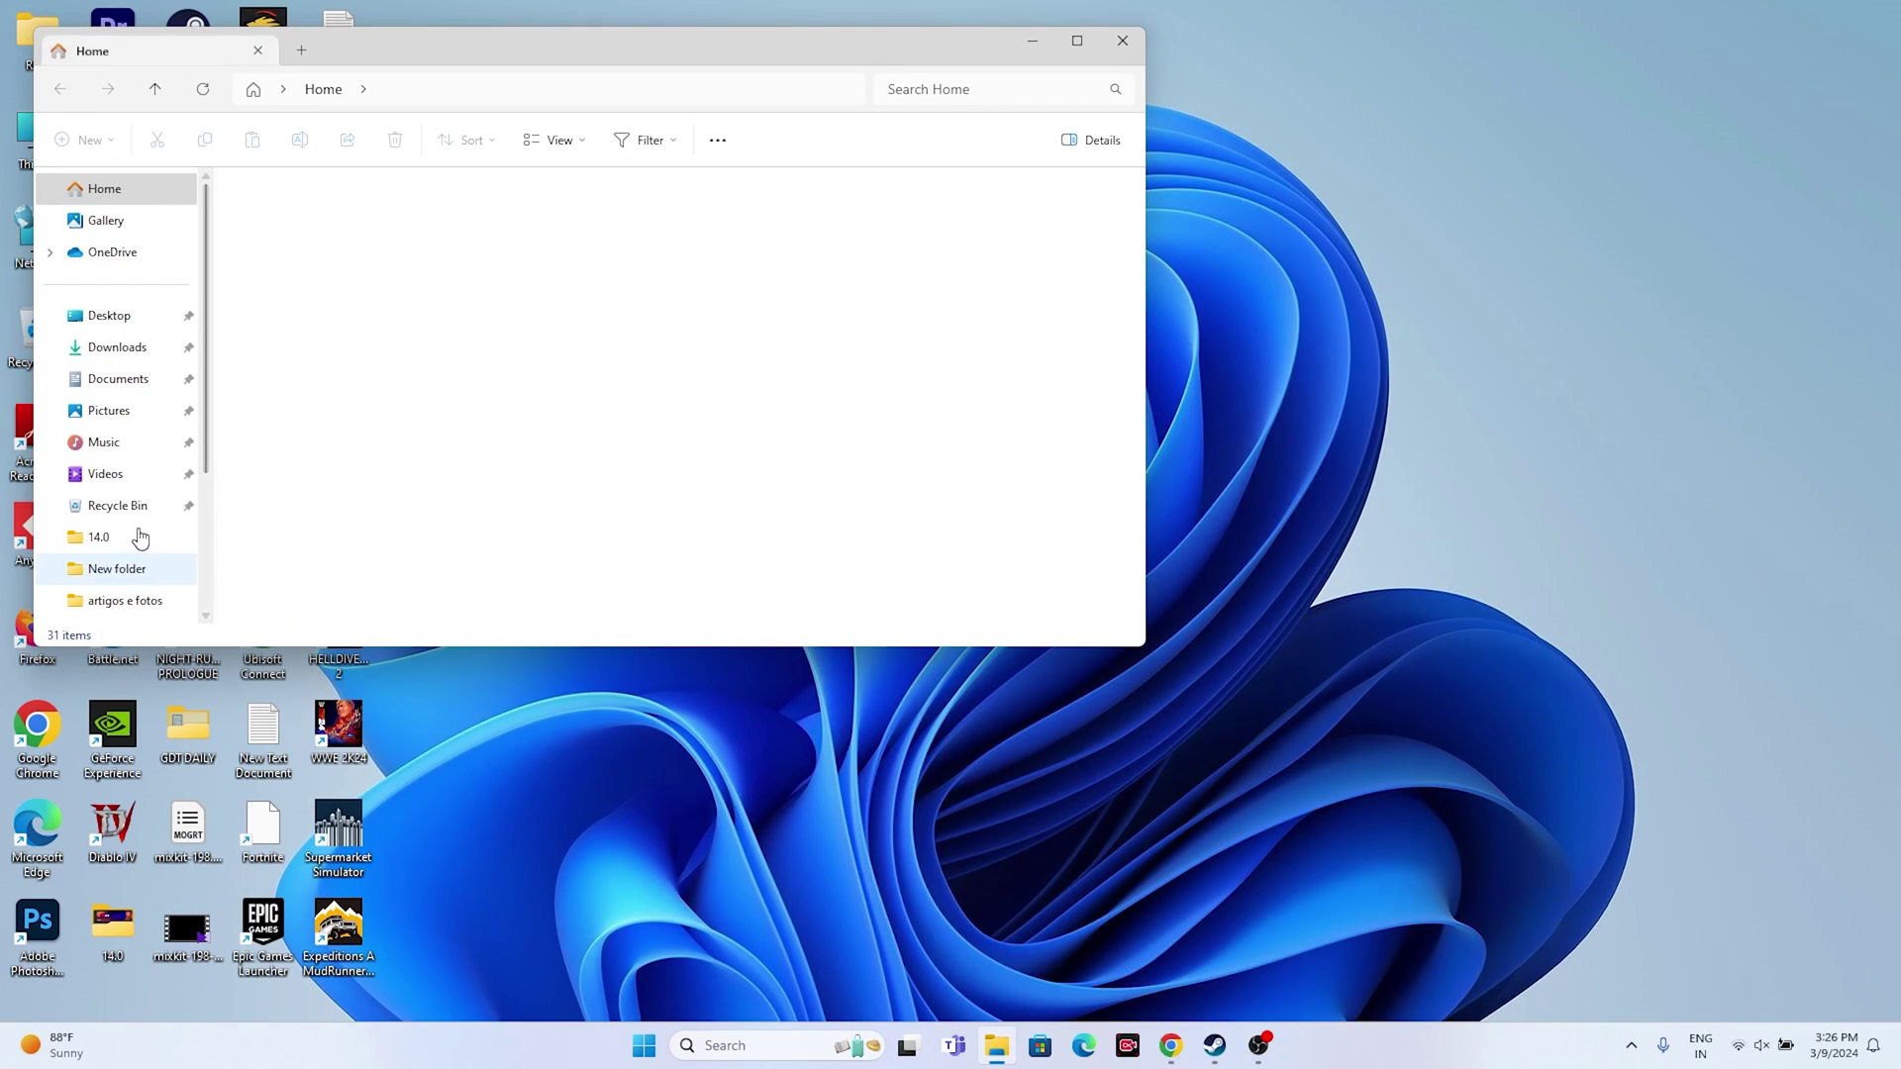
{"action": "left_click", "coordinate": [138, 385]}
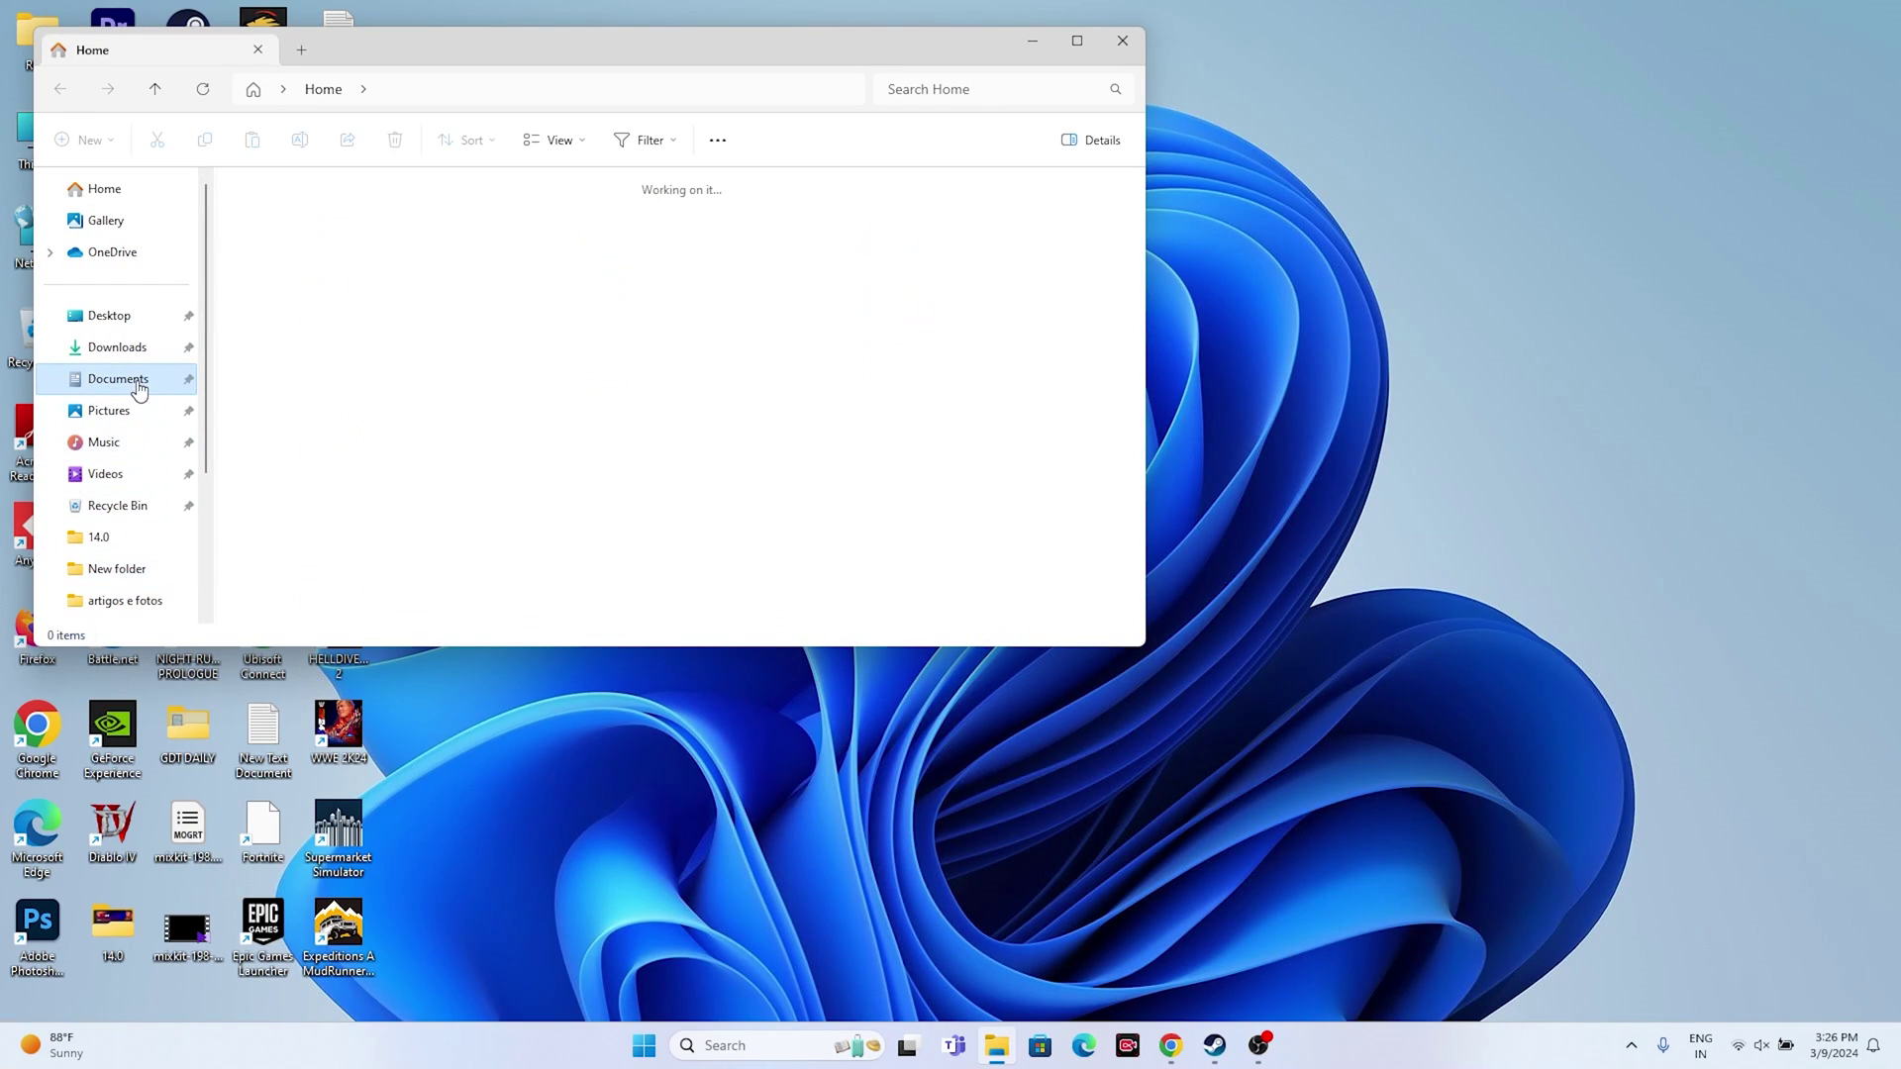
{"action": "left_click", "coordinate": [1071, 40]}
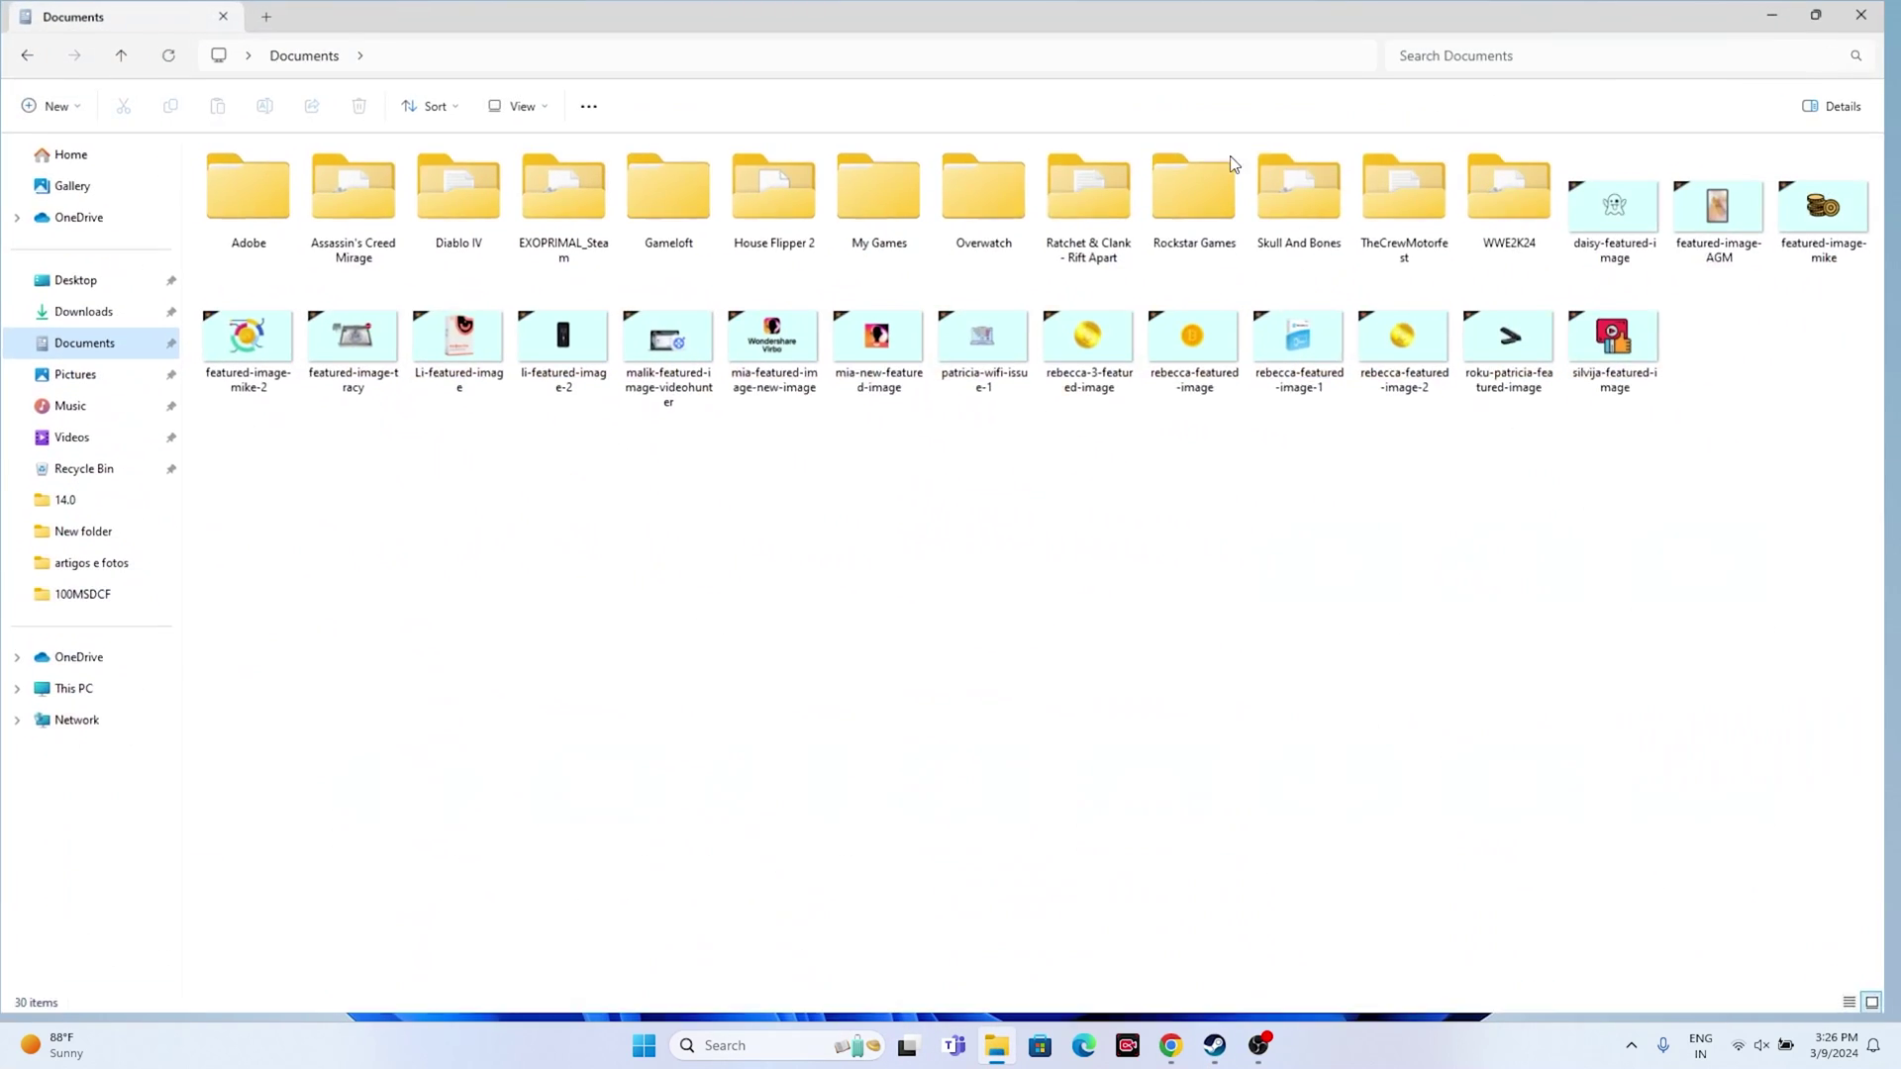
{"action": "double_click", "coordinate": [1485, 244]}
{"action": "left_click", "coordinate": [257, 186]}
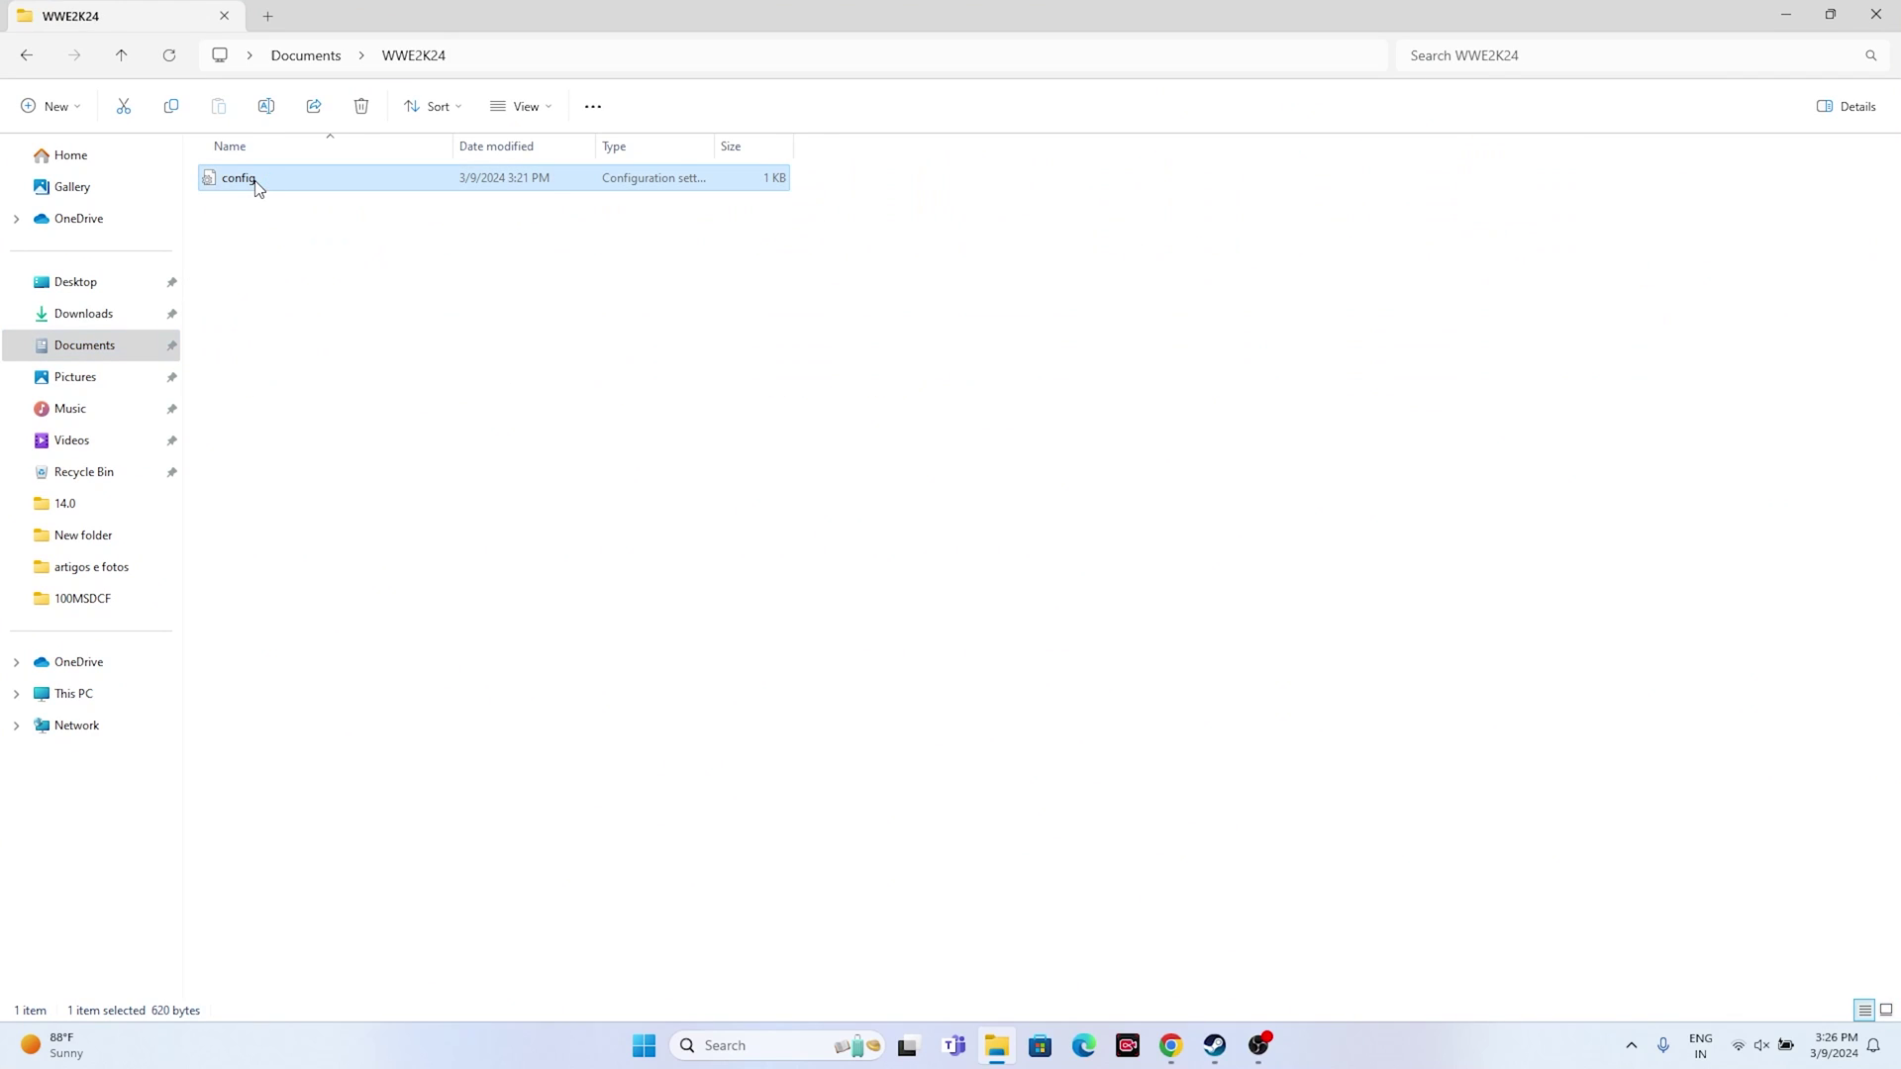
{"action": "double_click", "coordinate": [258, 186]}
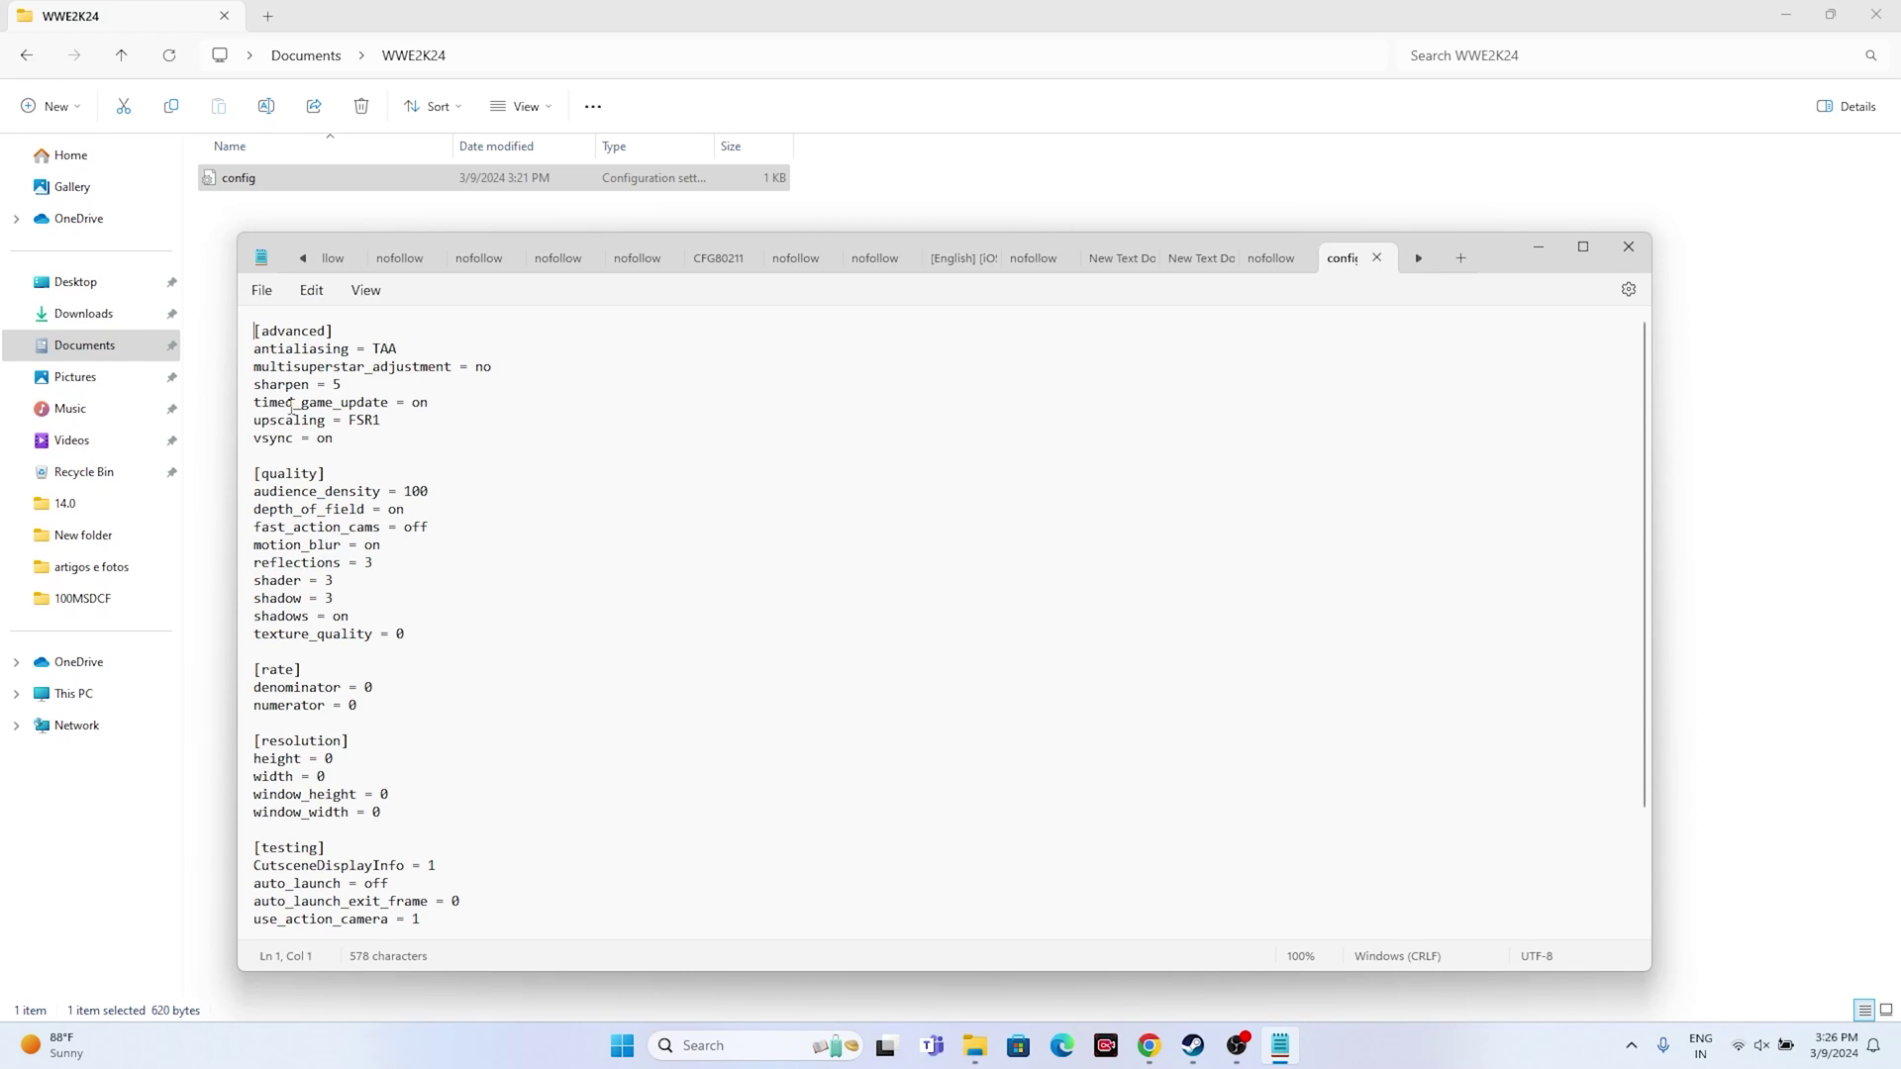
Change timed_game_update from on to off, save the config, and close Notepad and the folder
{"action": "left_click_drag", "start_coordinate": [257, 406], "coordinate": [387, 412]}
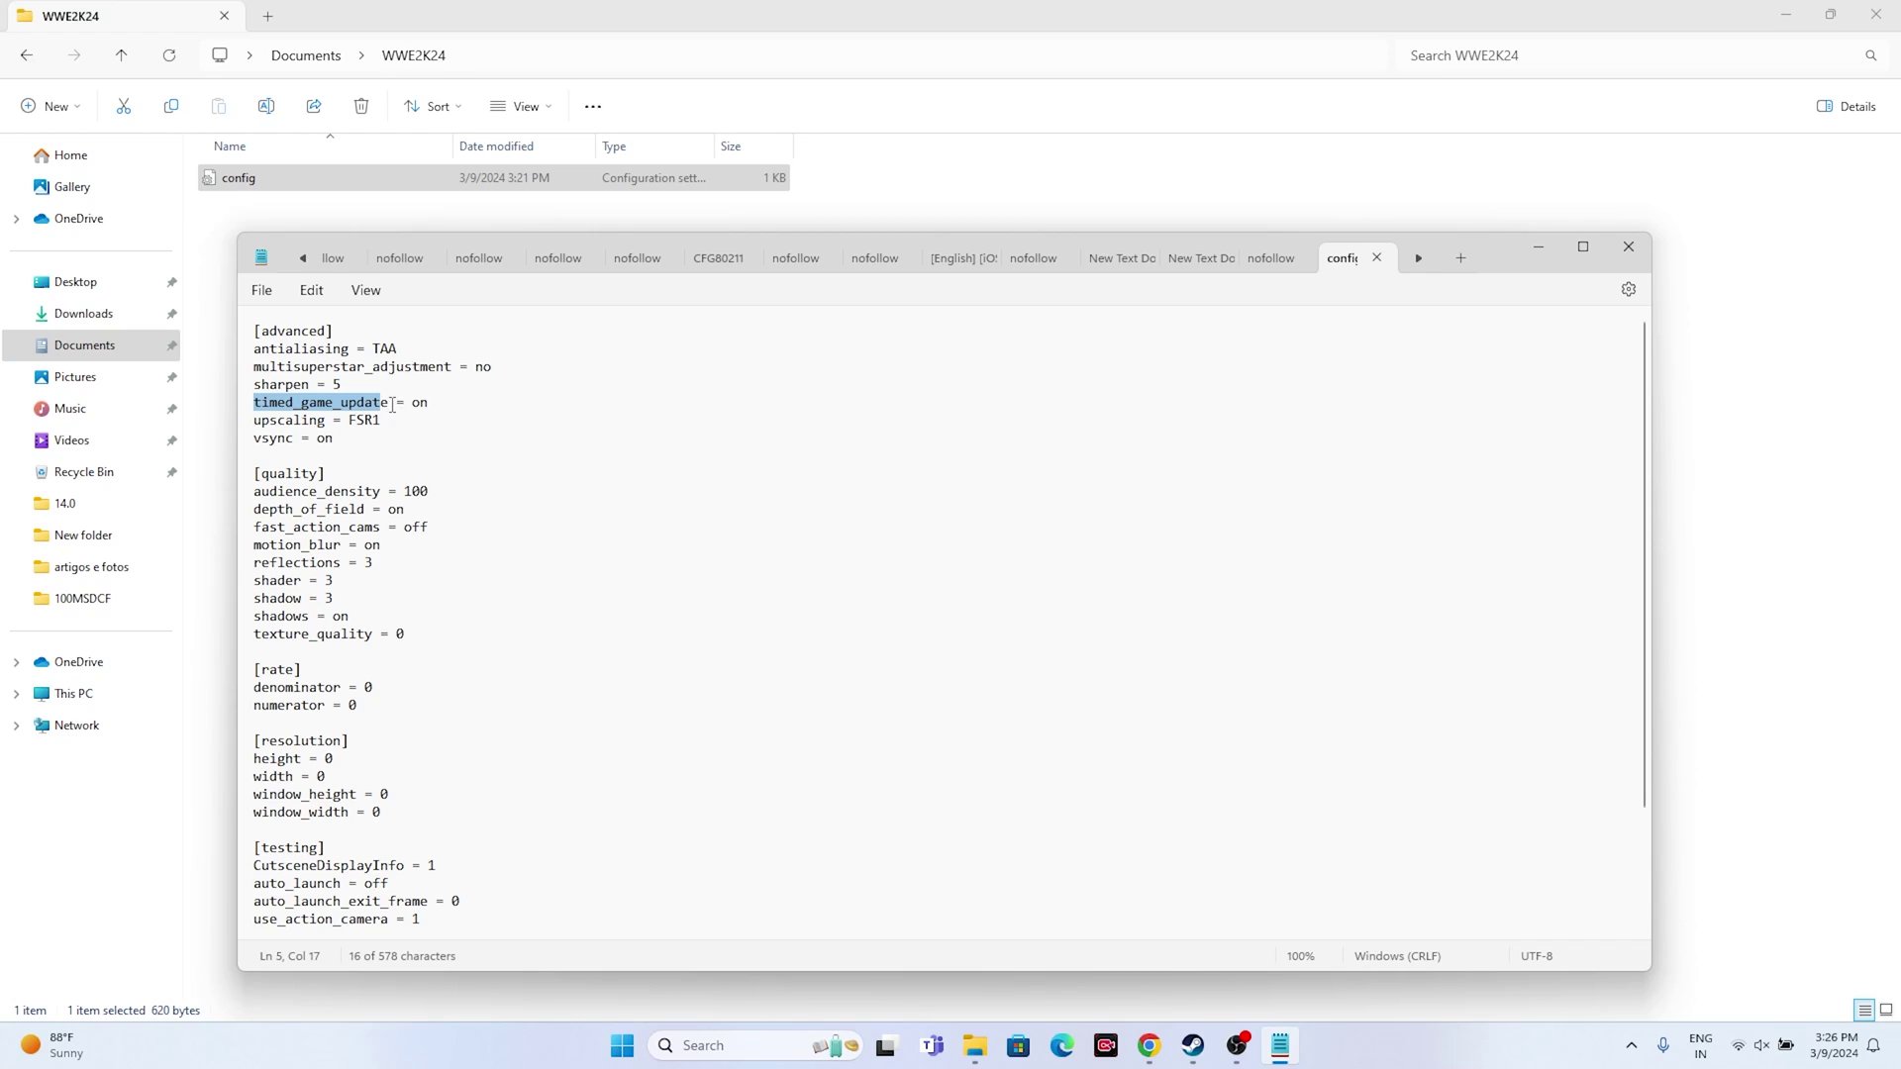
{"action": "left_click", "coordinate": [456, 403]}
{"action": "key", "text": "BackSpace"}
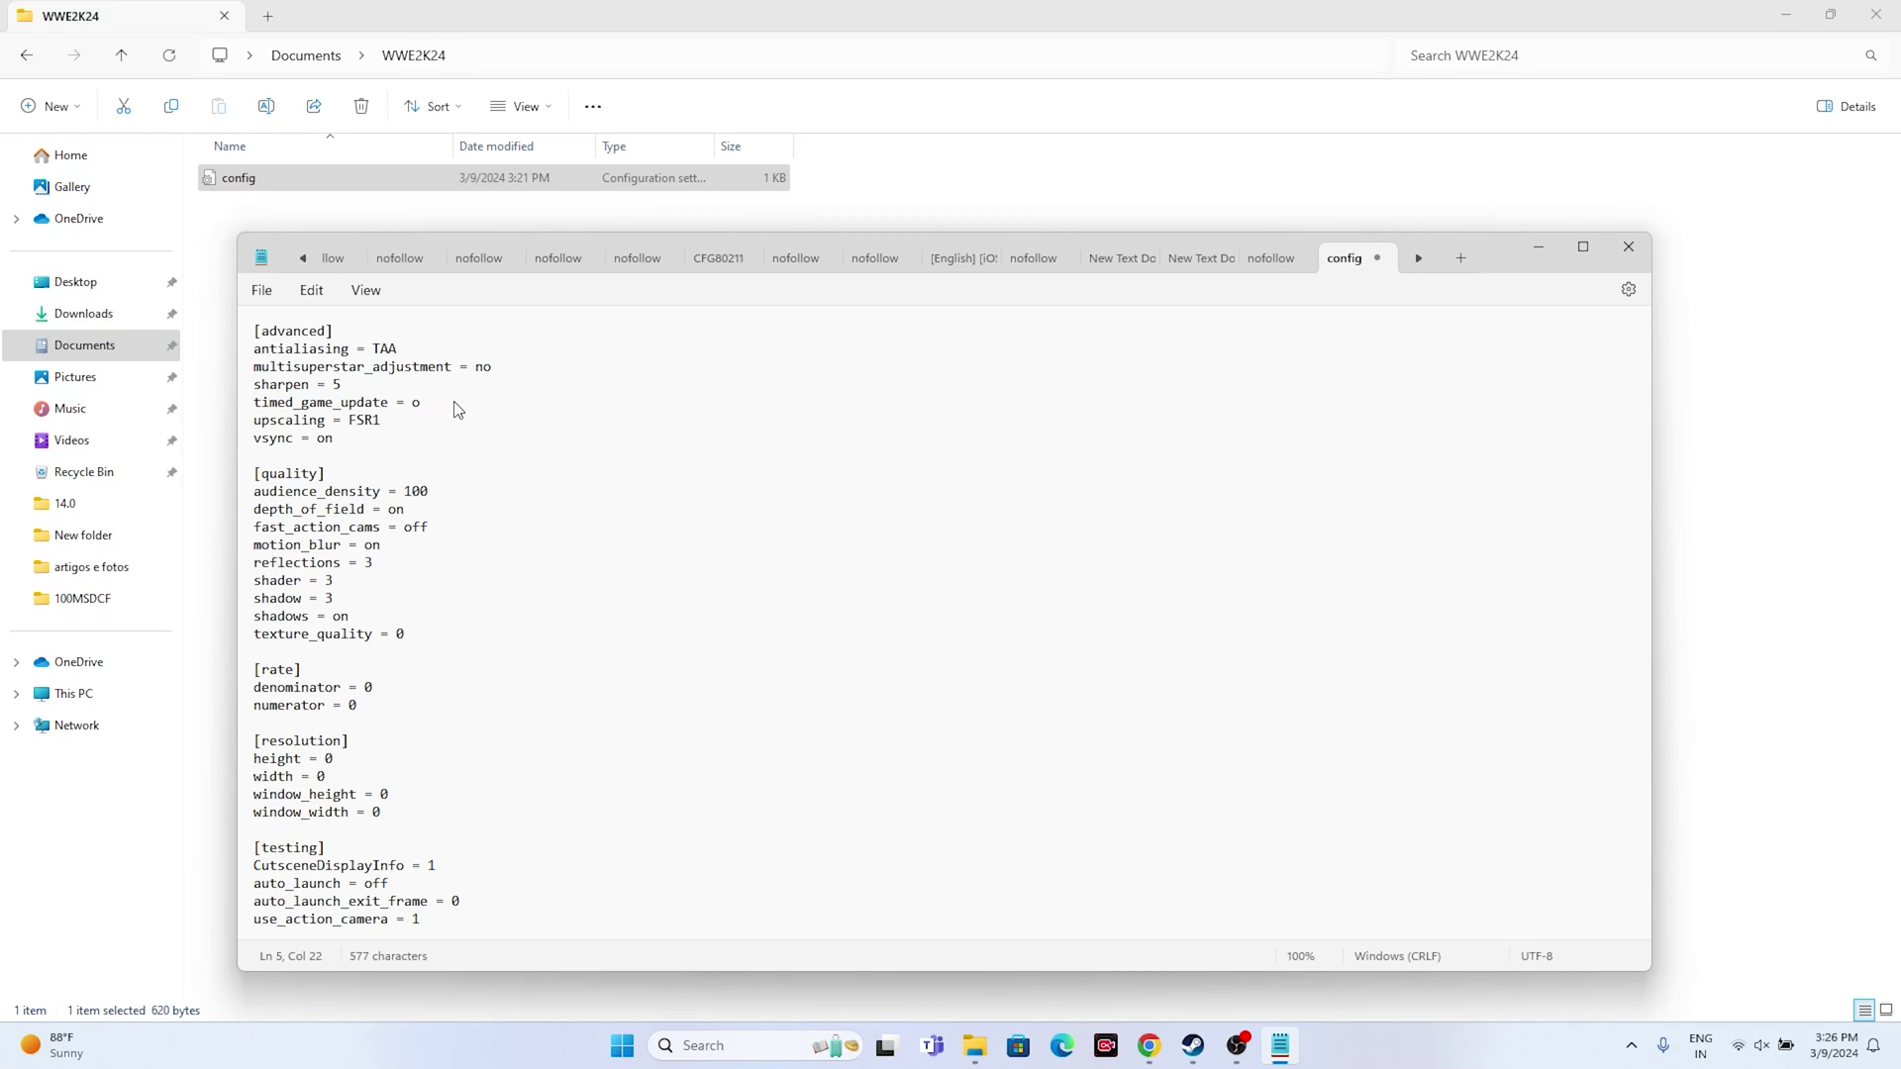
{"action": "type", "text": "ff"}
{"action": "left_click", "coordinate": [261, 289]}
{"action": "left_click", "coordinate": [289, 419]}
{"action": "left_click", "coordinate": [1629, 247]}
{"action": "left_click", "coordinate": [1876, 15]}
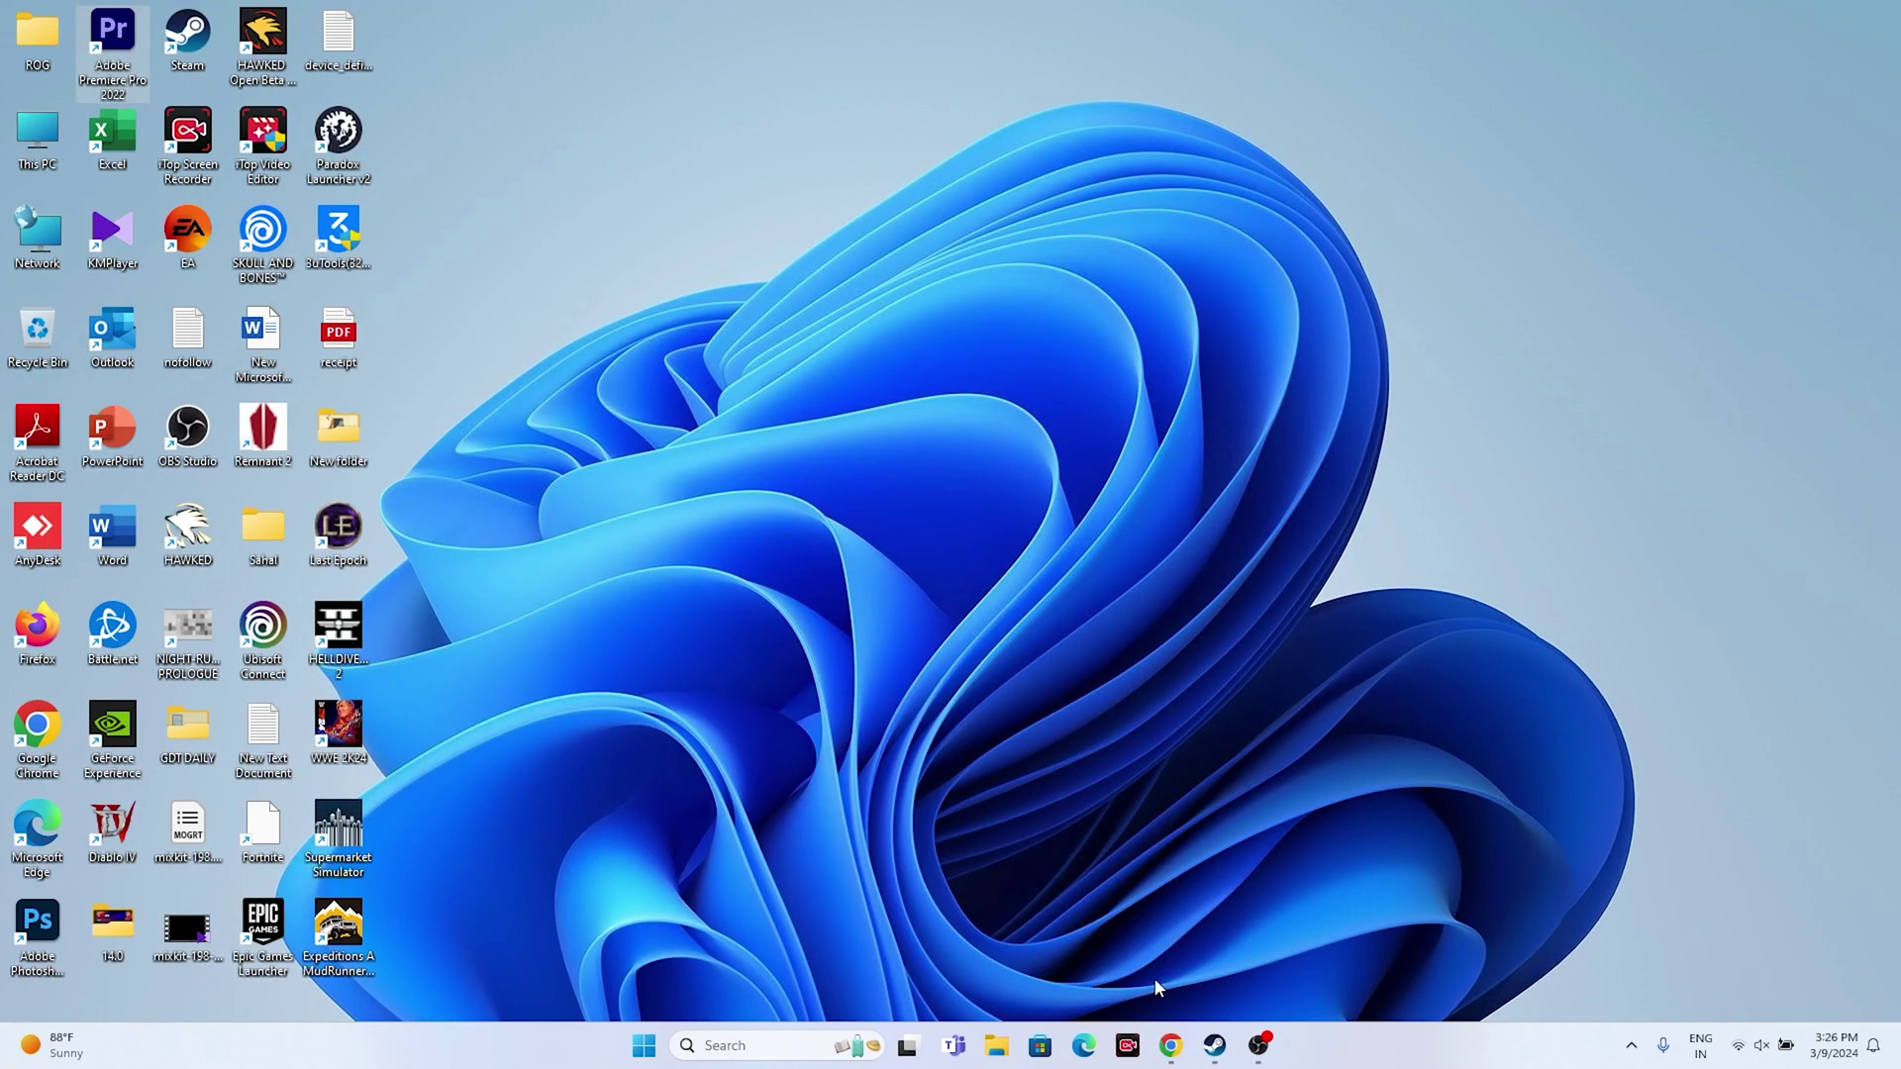
Open the Documents > WWE2K24 folder in File Explorer
{"action": "left_click", "coordinate": [996, 1045]}
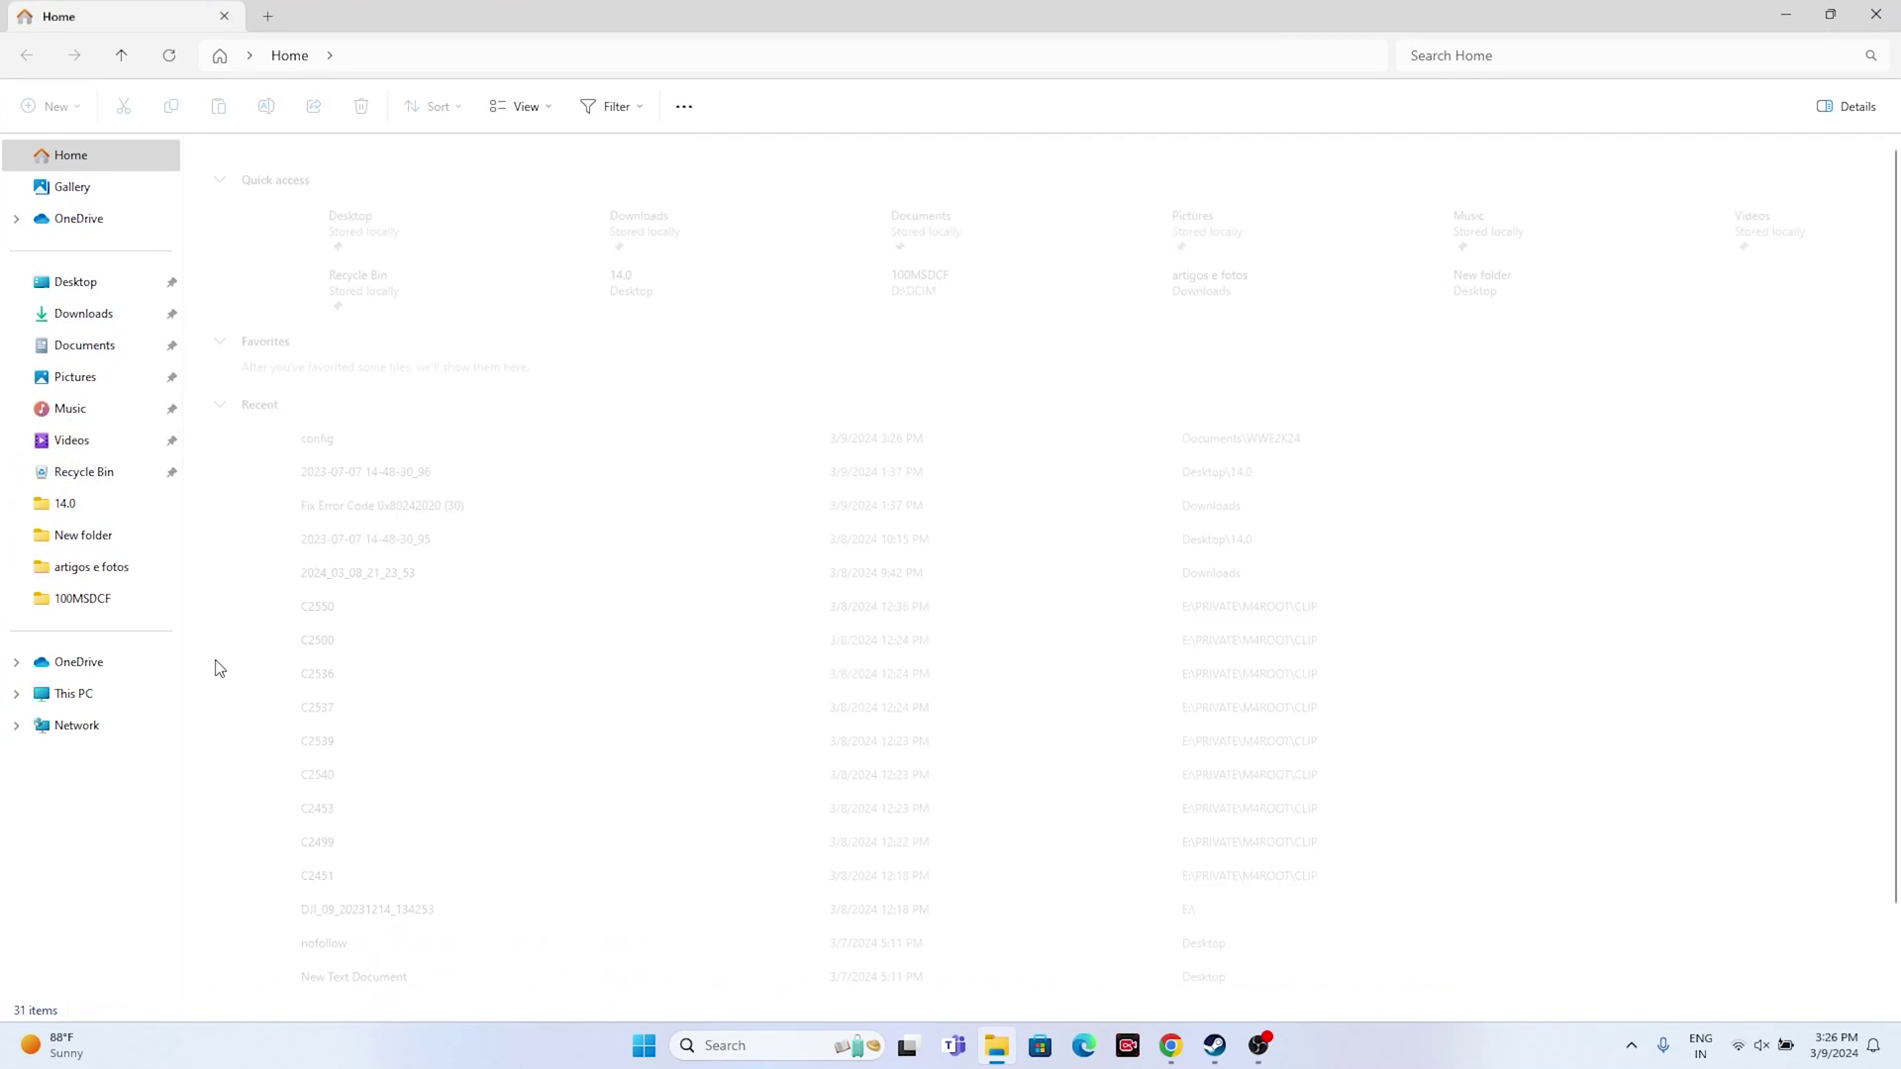
{"action": "left_click", "coordinate": [89, 348]}
{"action": "left_click", "coordinate": [1542, 244]}
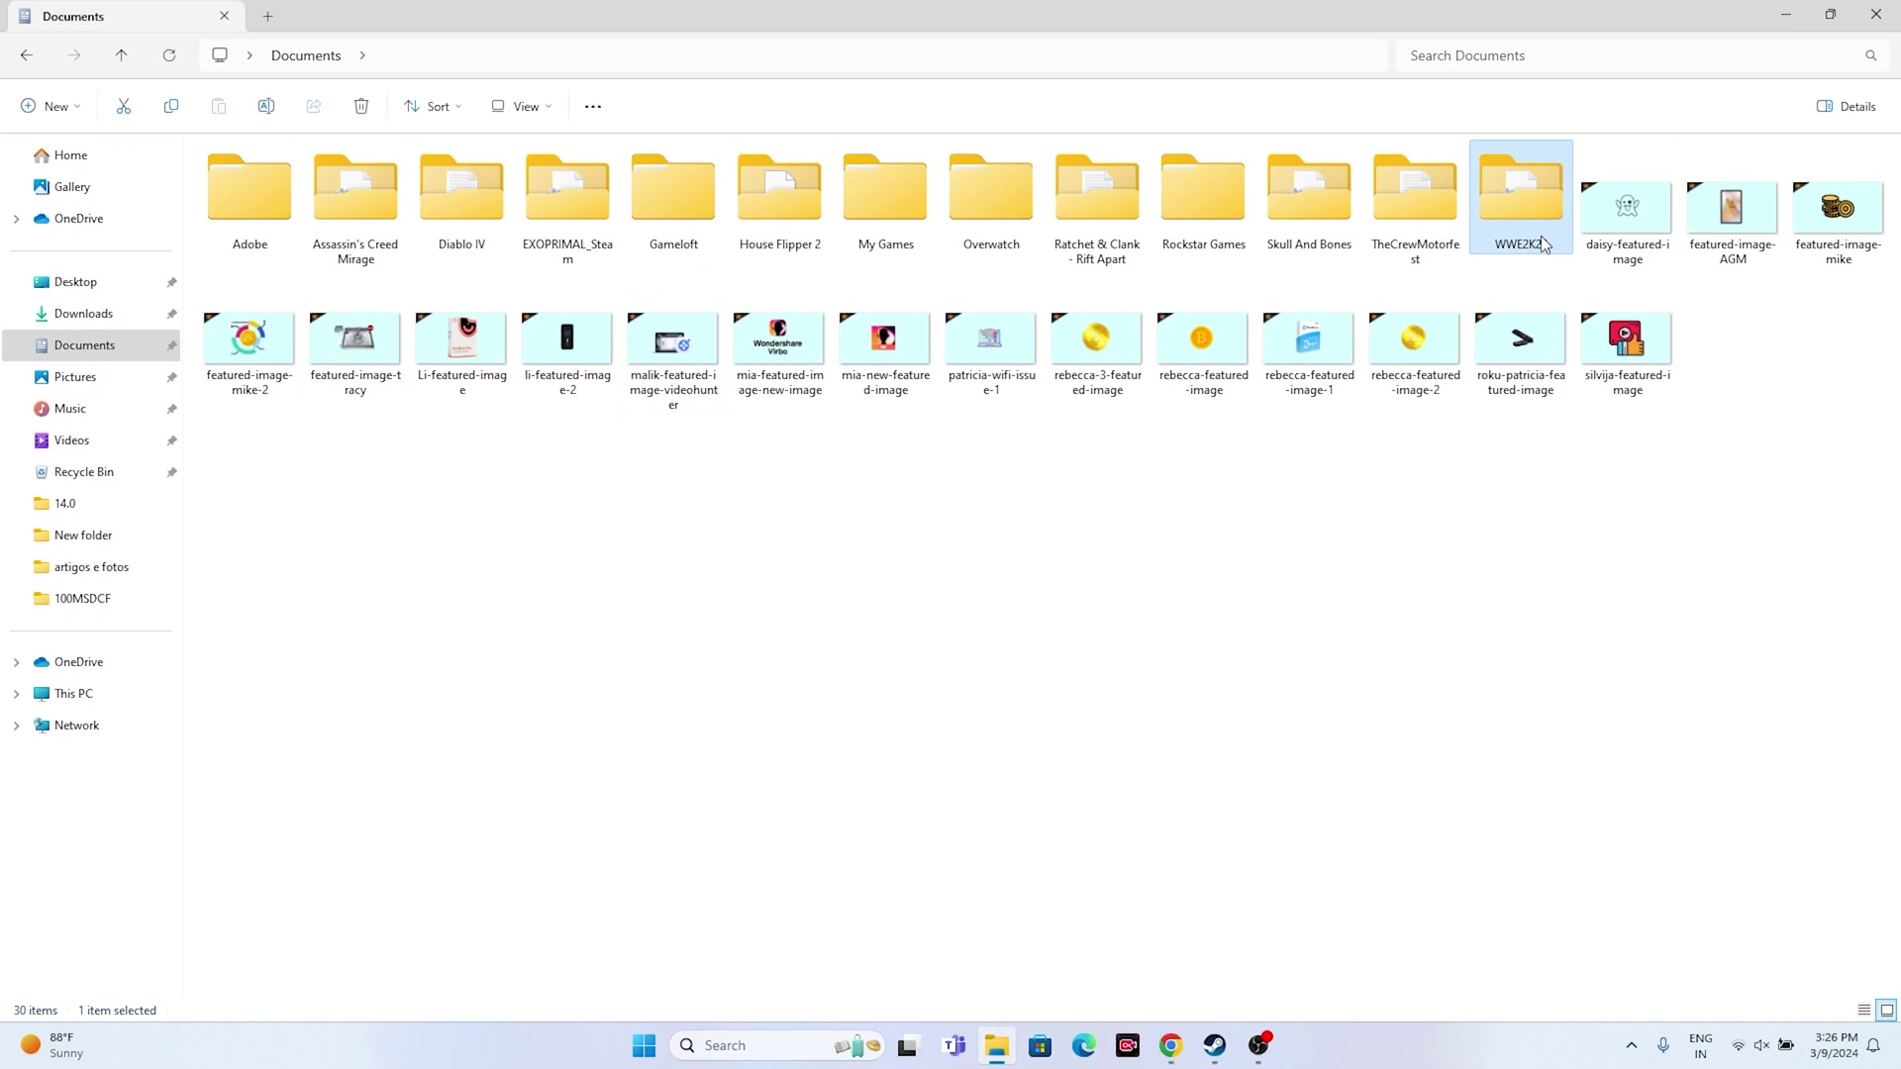
{"action": "double_click", "coordinate": [1541, 243]}
Start renaming the config file but cancel, keeping its name, then close Explorer and return to Steam
{"action": "left_click", "coordinate": [219, 183]}
{"action": "right_click", "coordinate": [228, 188]}
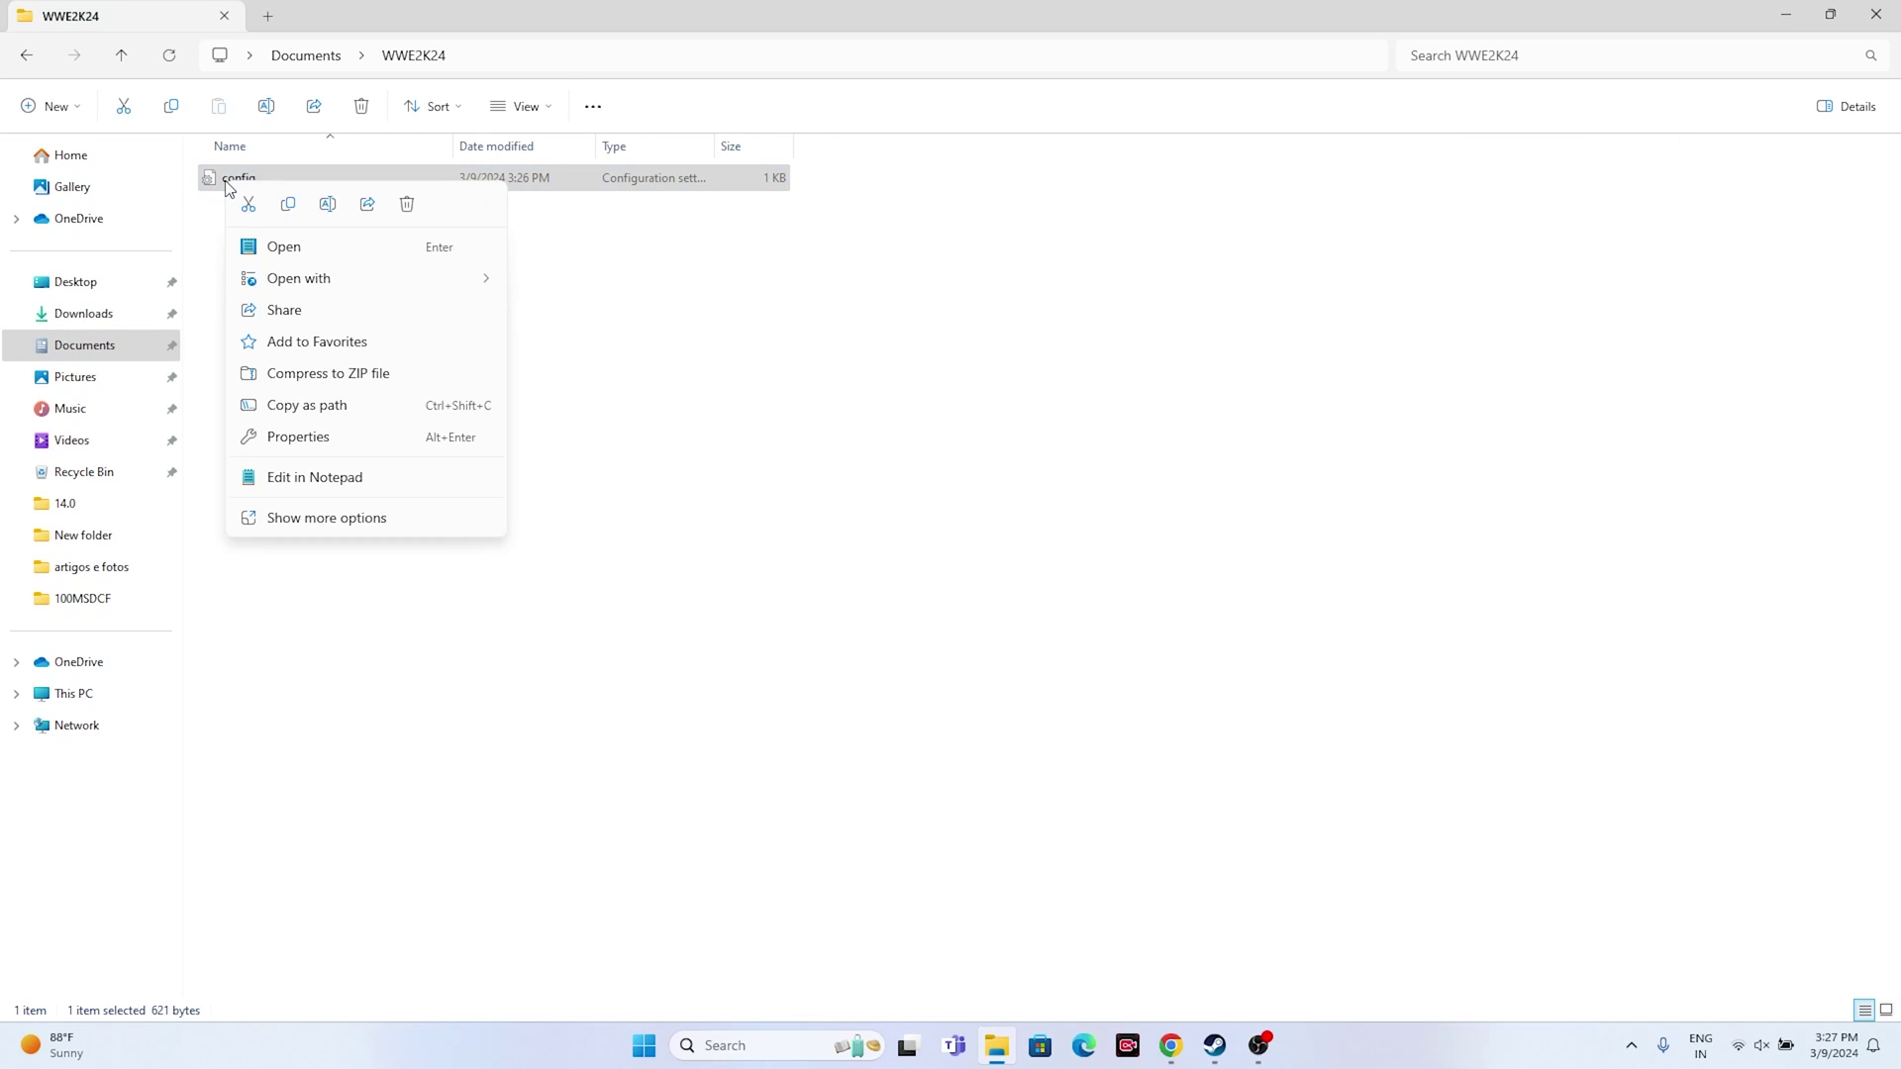
{"action": "left_click", "coordinate": [314, 517]}
{"action": "left_click", "coordinate": [359, 658]}
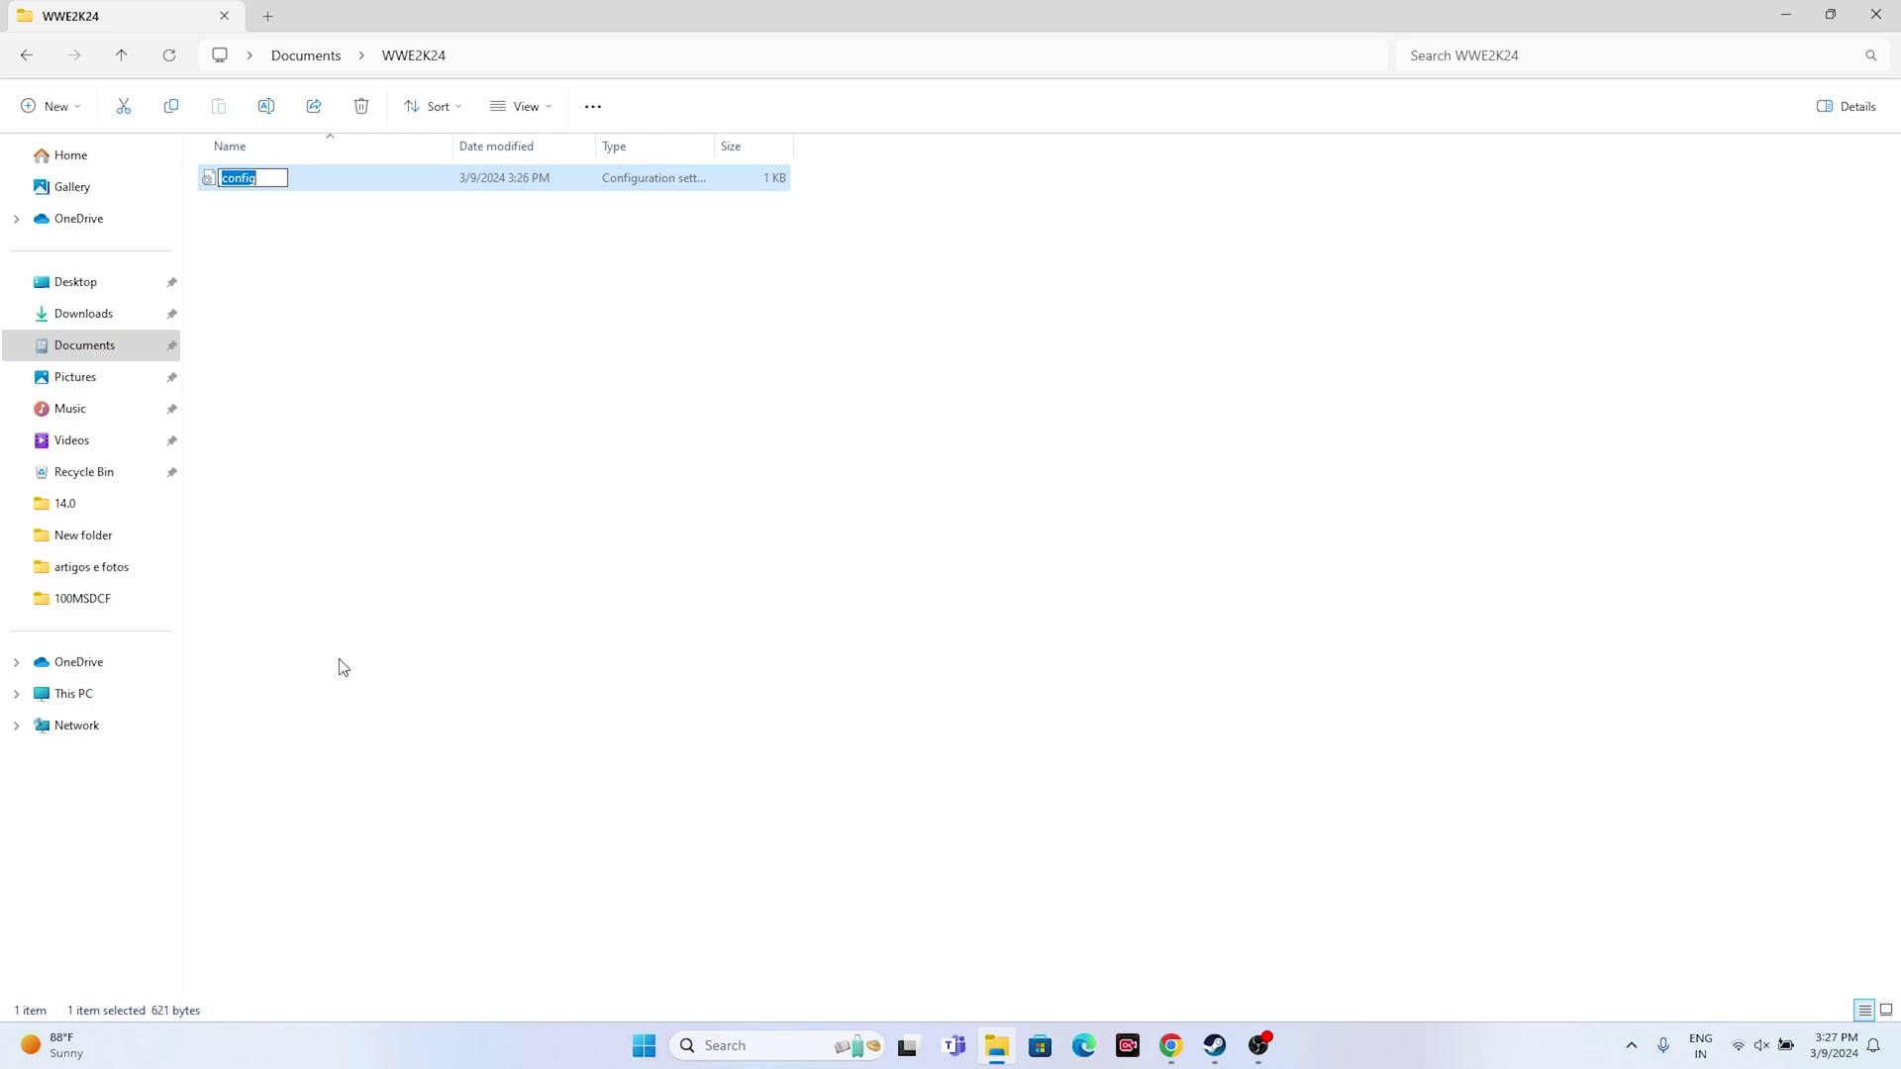
{"action": "type", "text": "."}
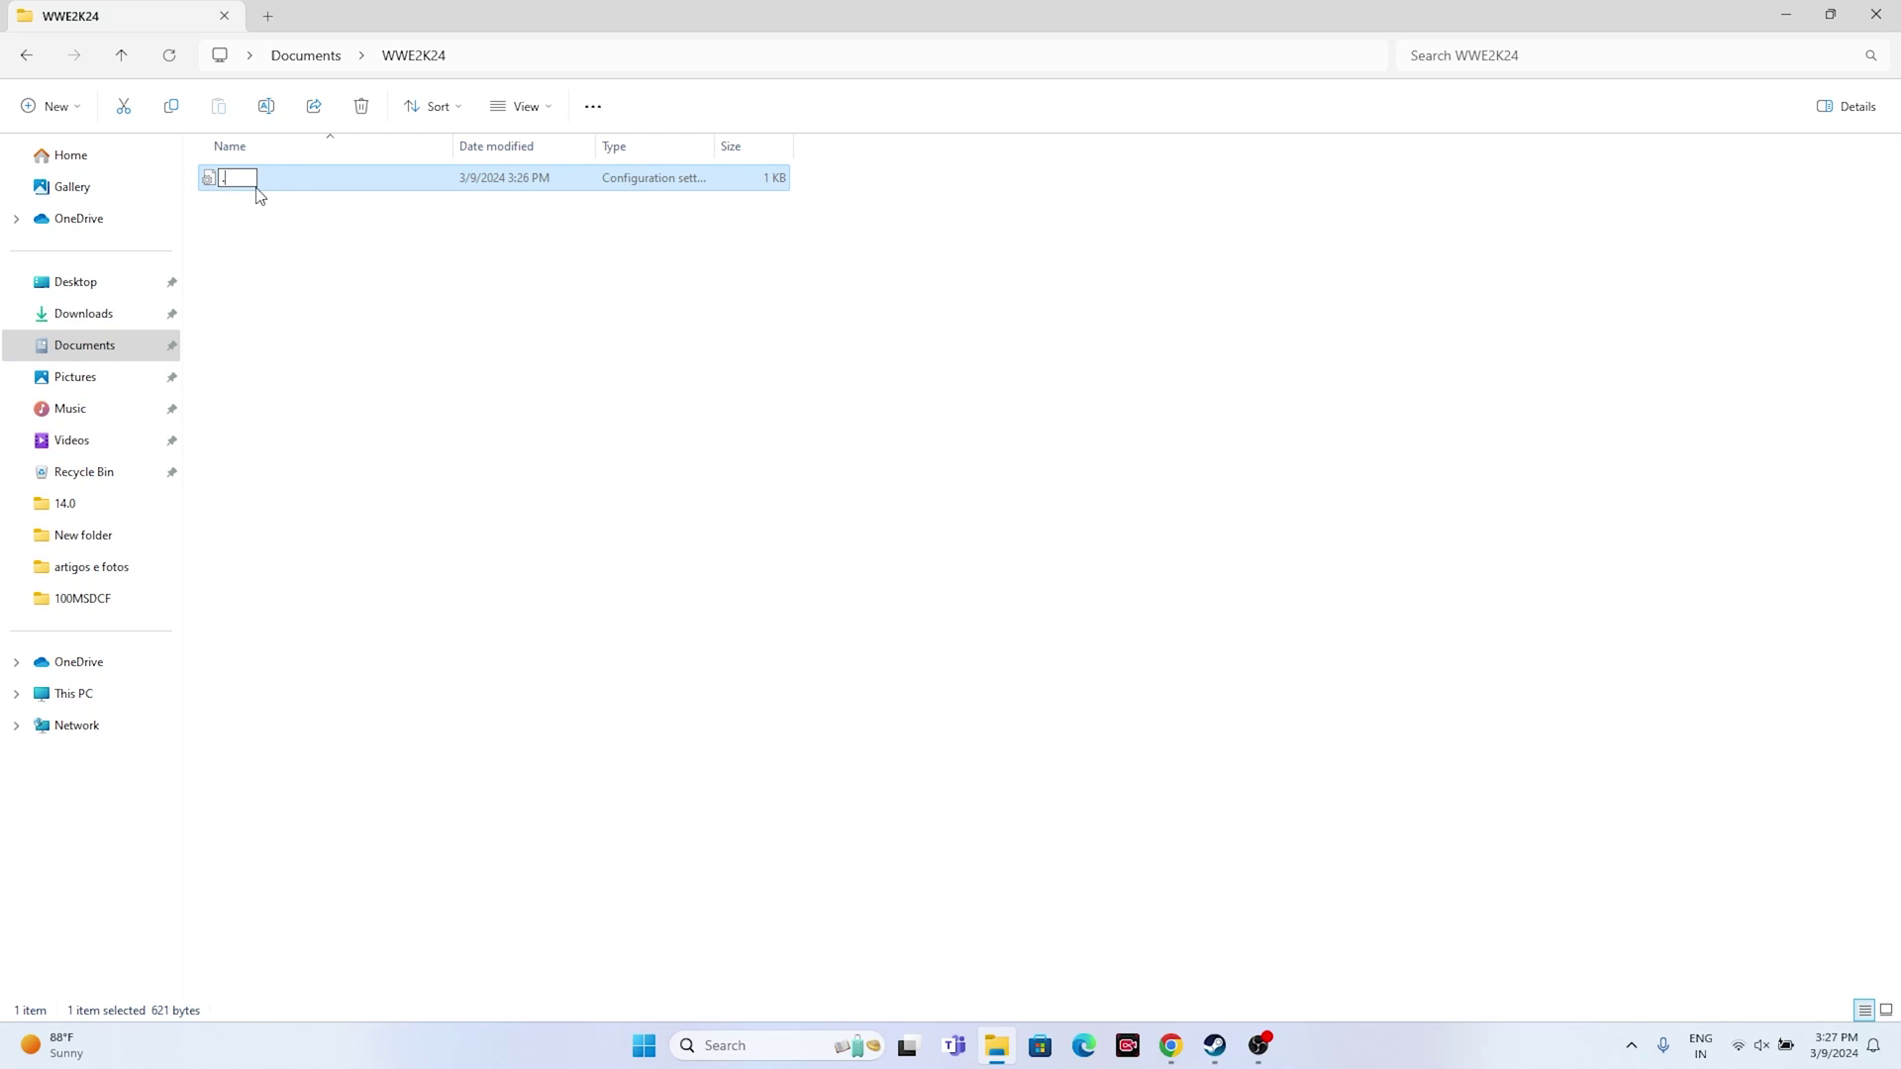
{"action": "key", "text": "BackSpace"}
{"action": "left_click", "coordinate": [479, 339]}
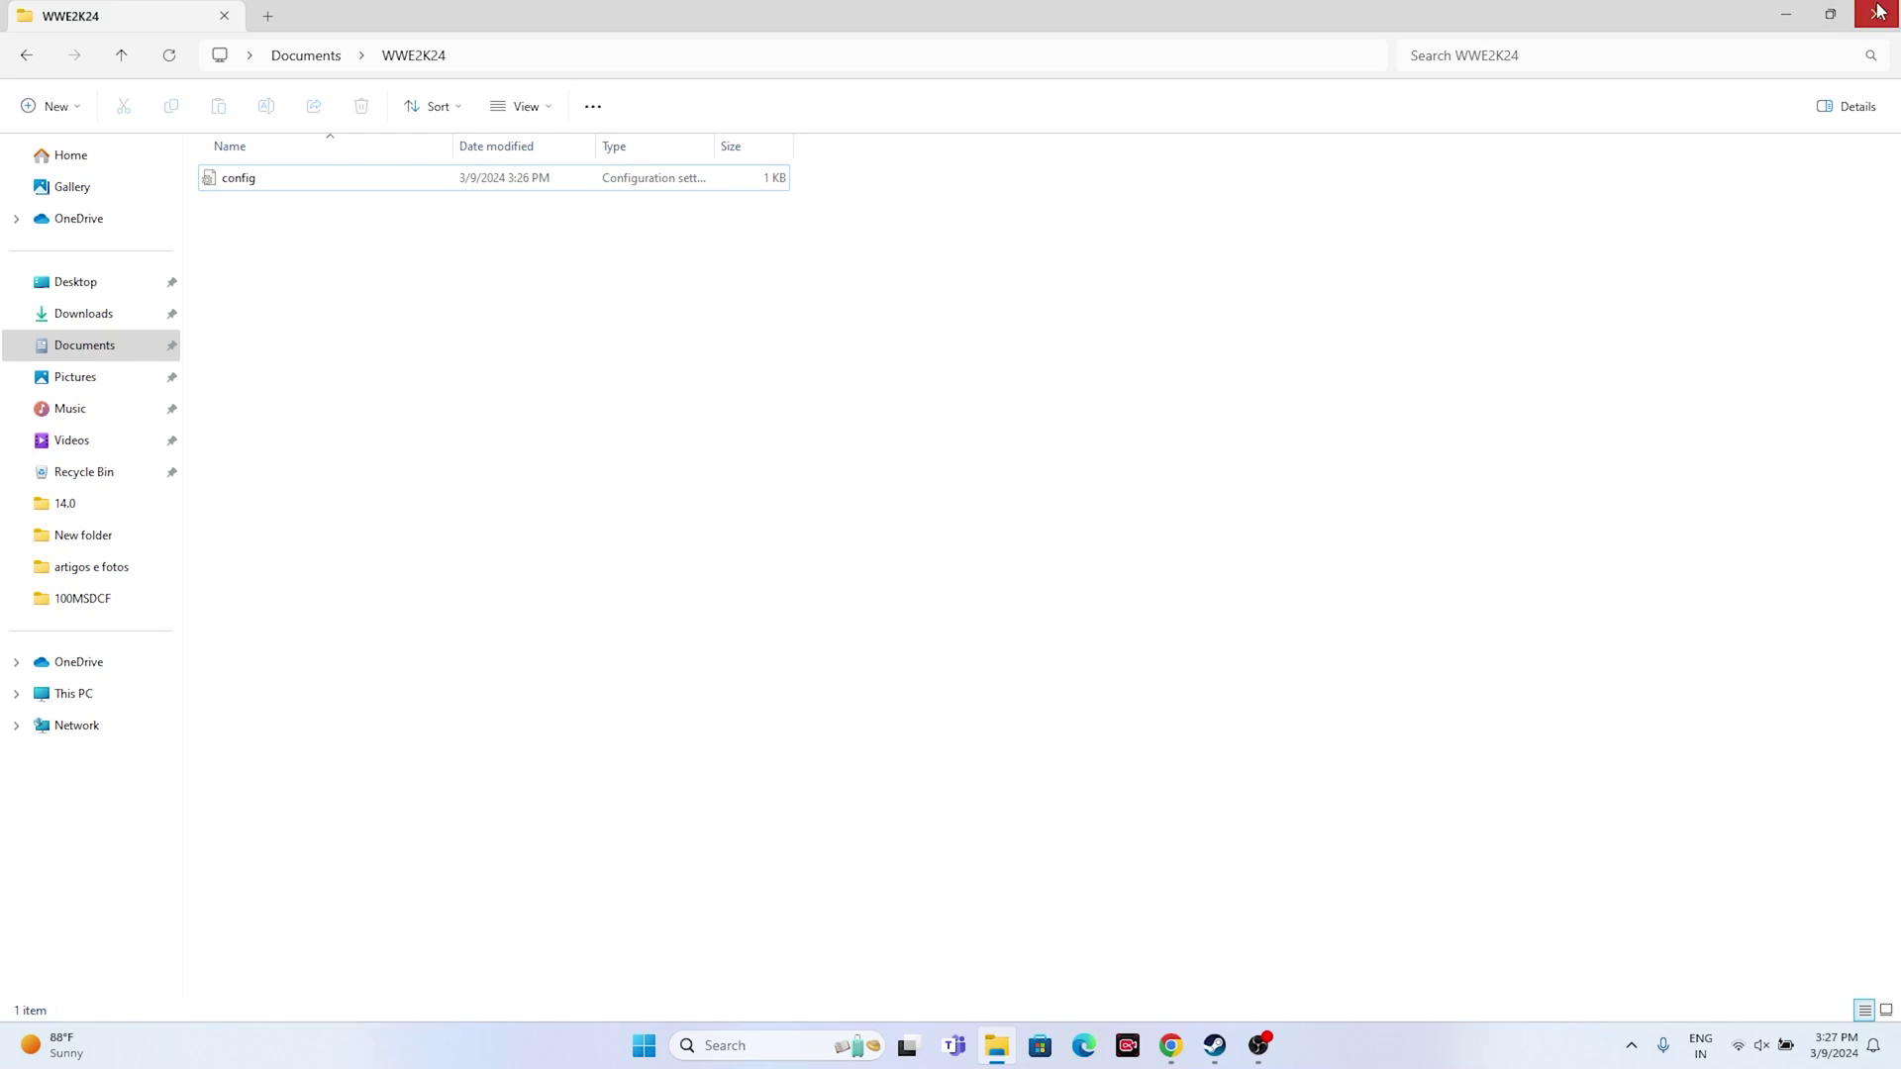
{"action": "left_click", "coordinate": [1876, 15]}
{"action": "left_click", "coordinate": [1215, 1046]}
{"action": "left_click", "coordinate": [1215, 1045]}
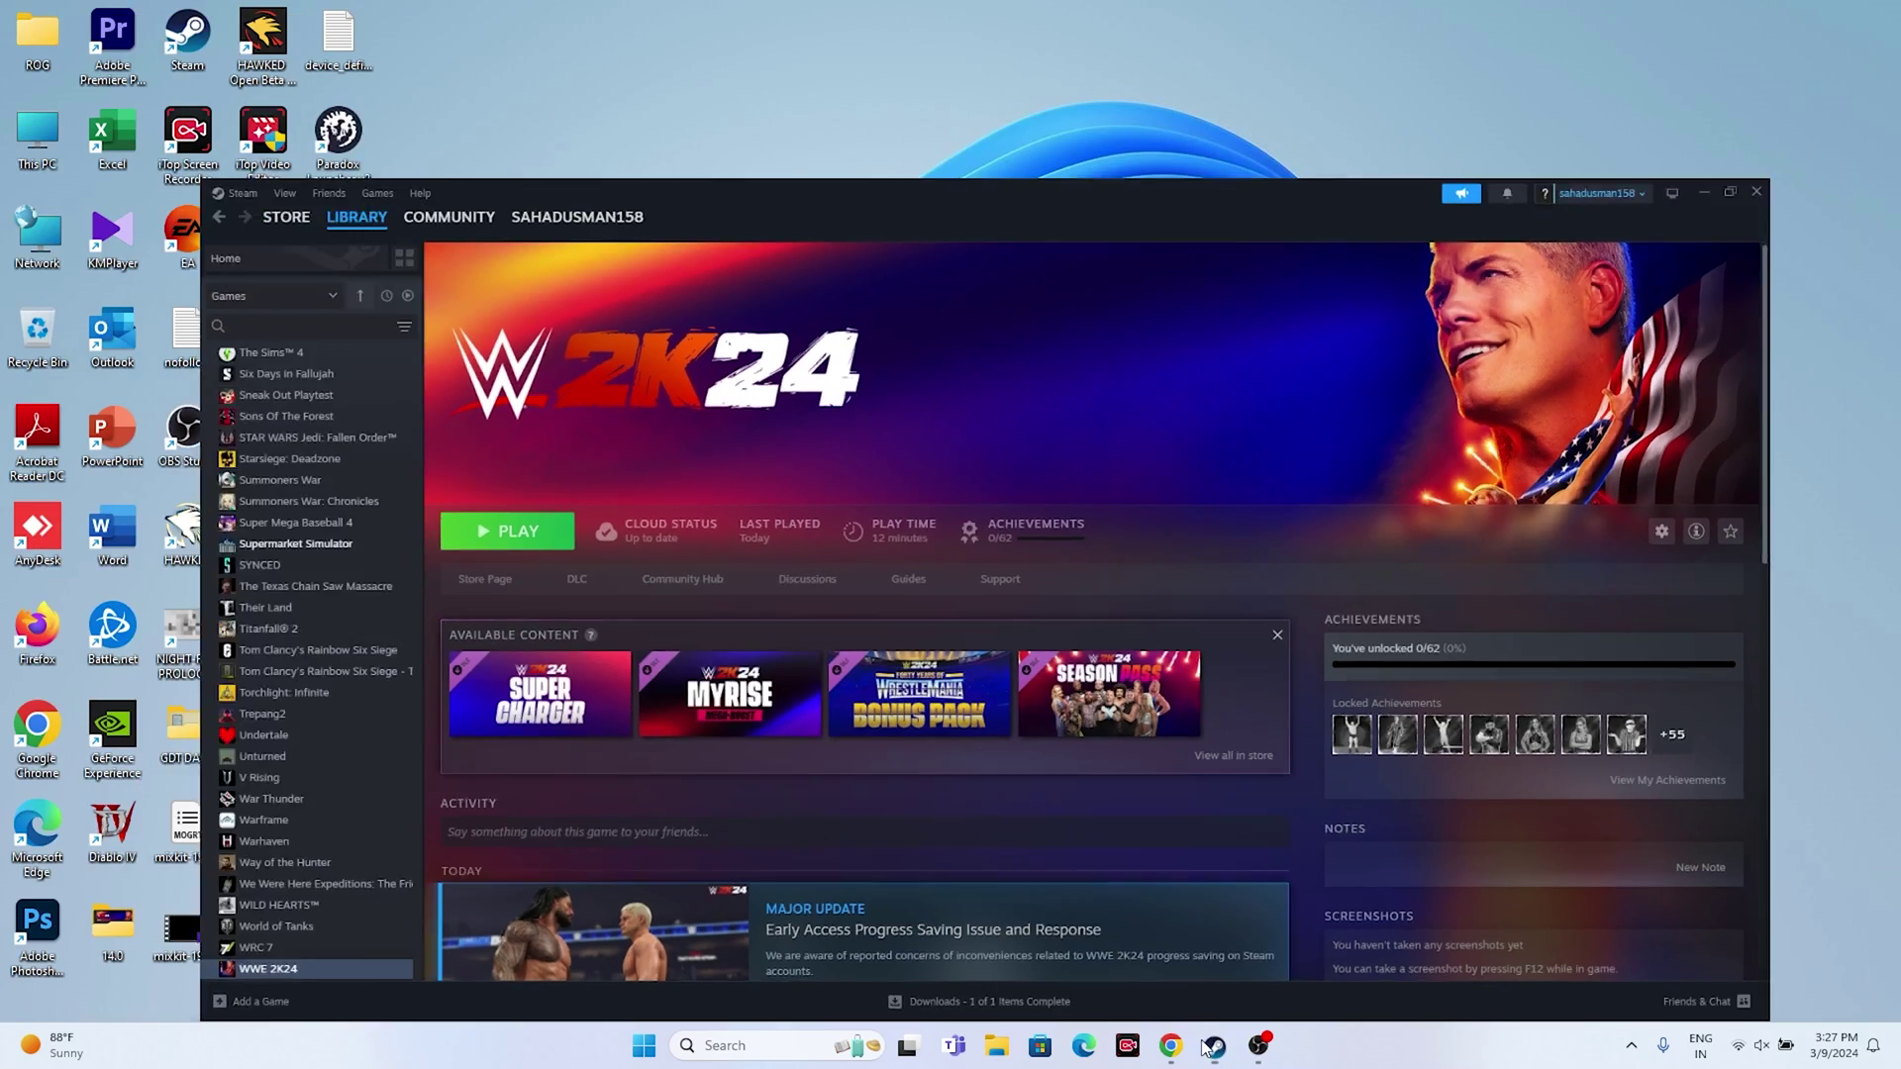
{"action": "left_click", "coordinate": [810, 1048]}
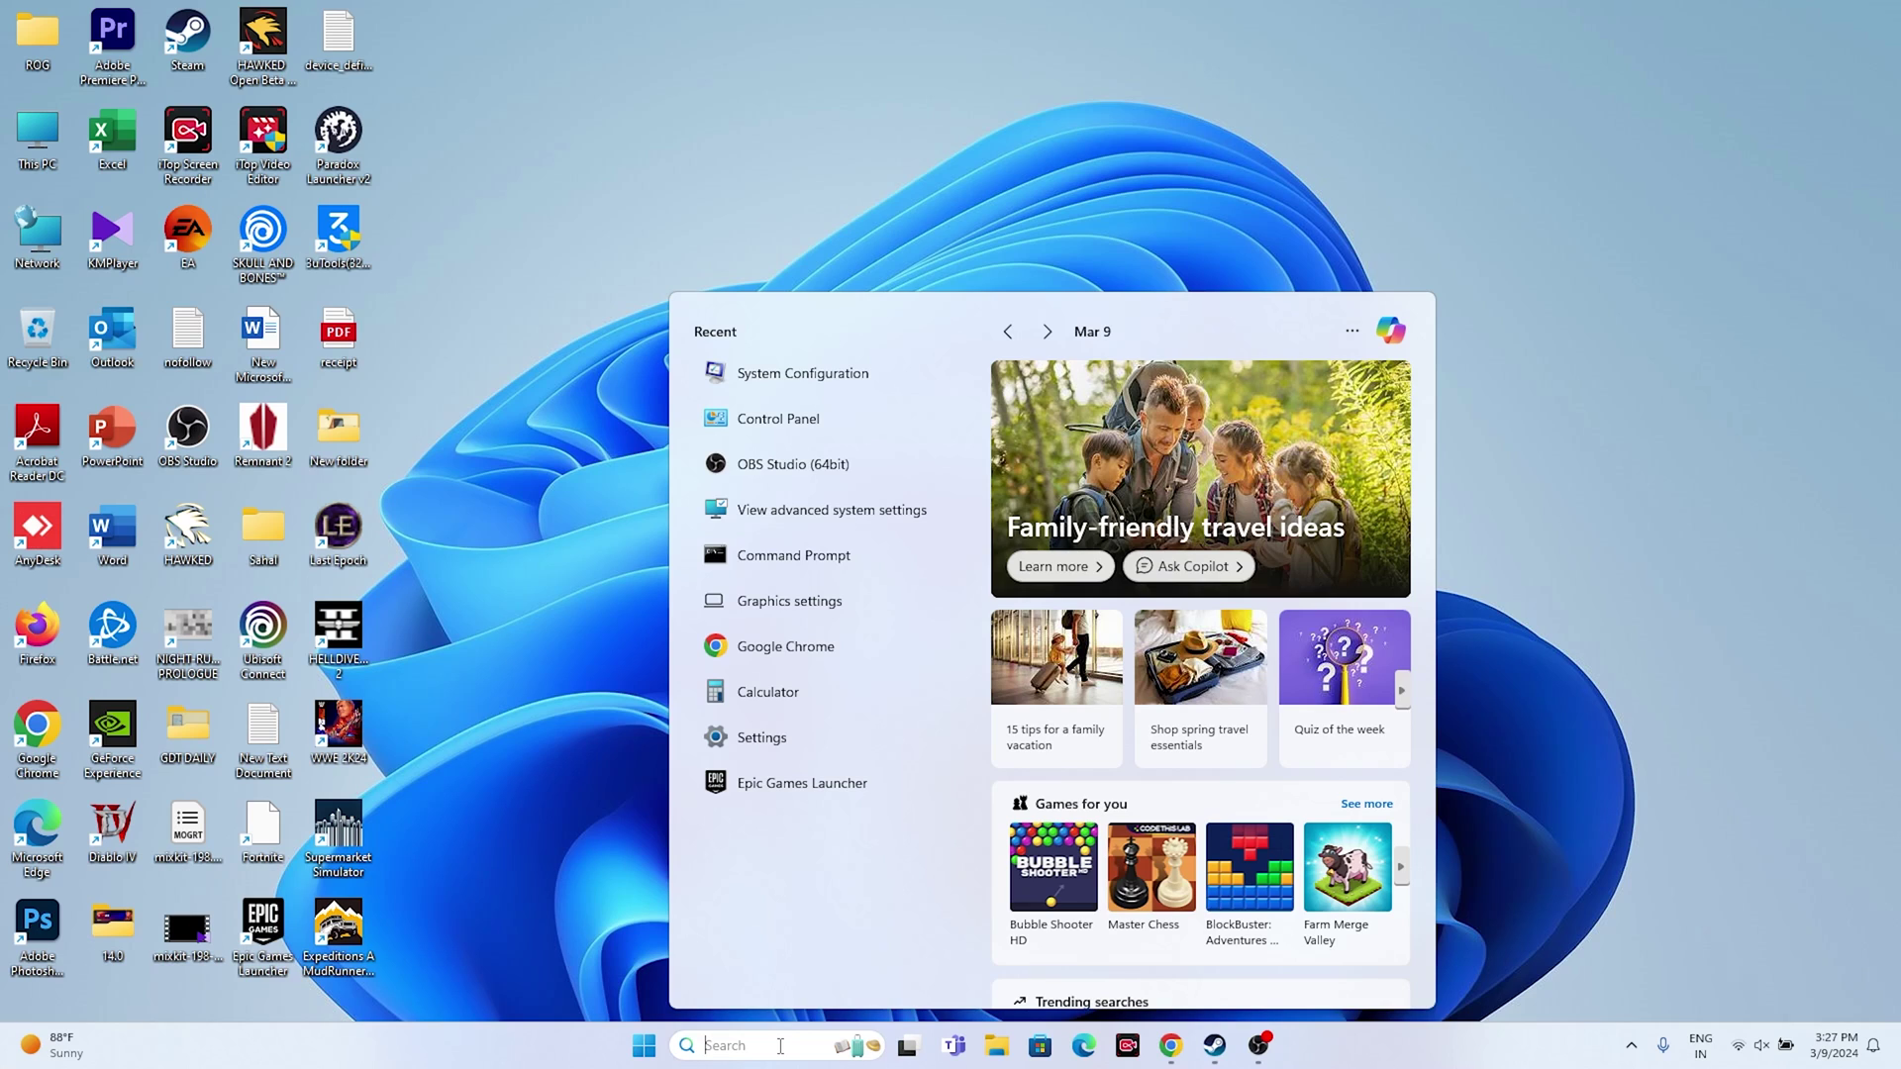
{"action": "left_click", "coordinate": [797, 739]}
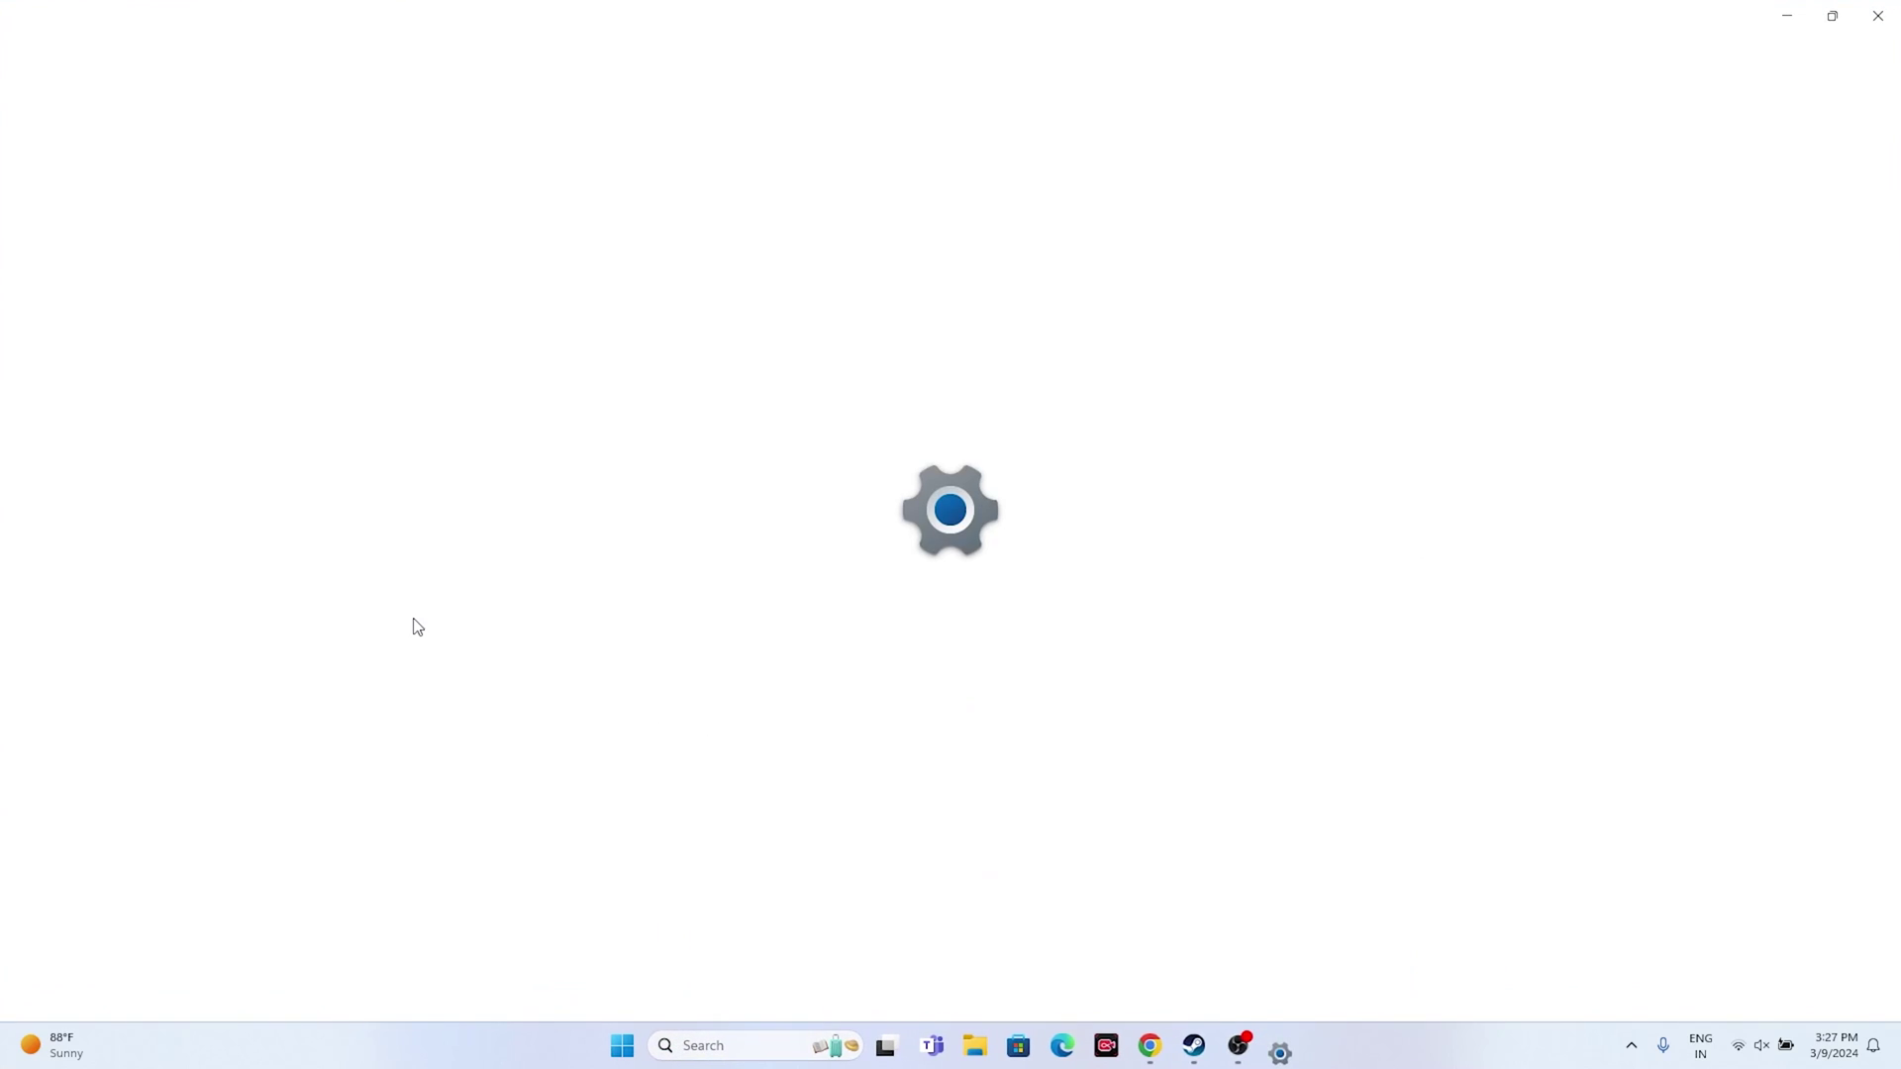
{"action": "left_click", "coordinate": [103, 257]}
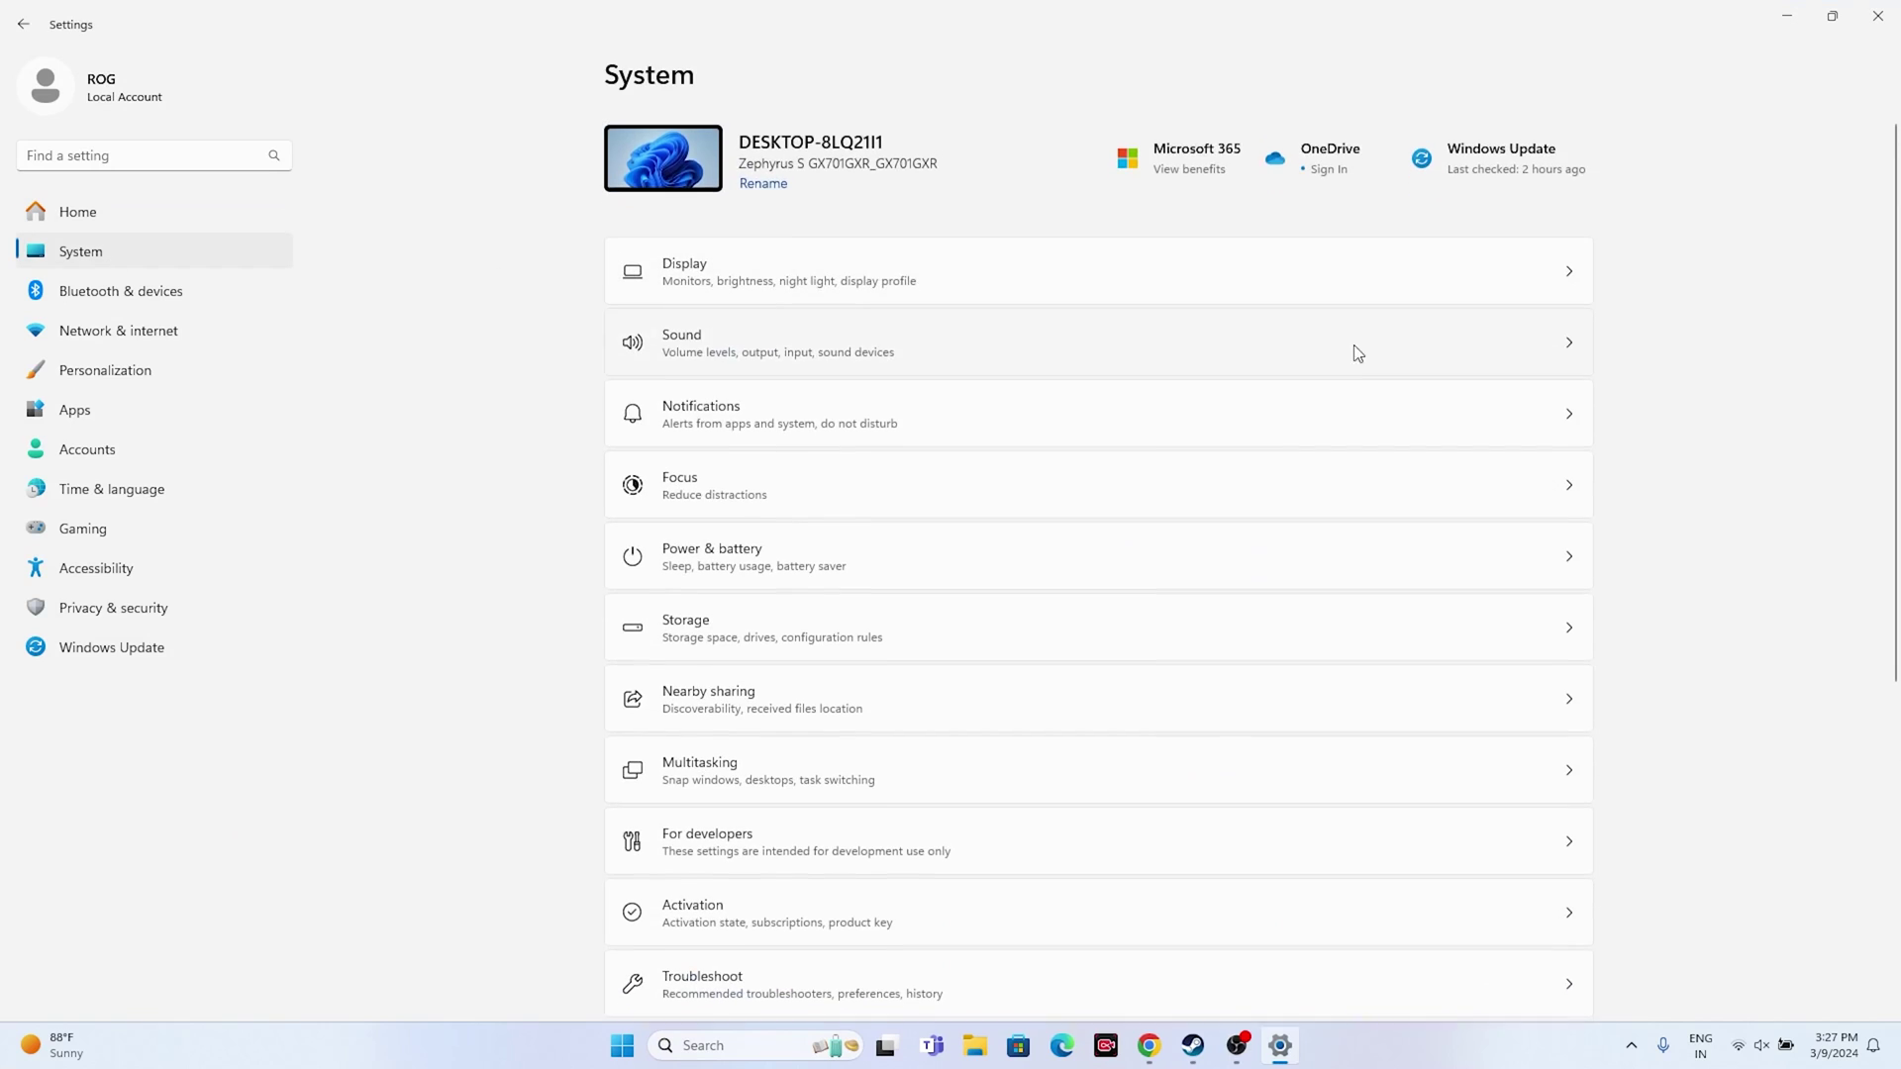
{"action": "left_click", "coordinate": [710, 295]}
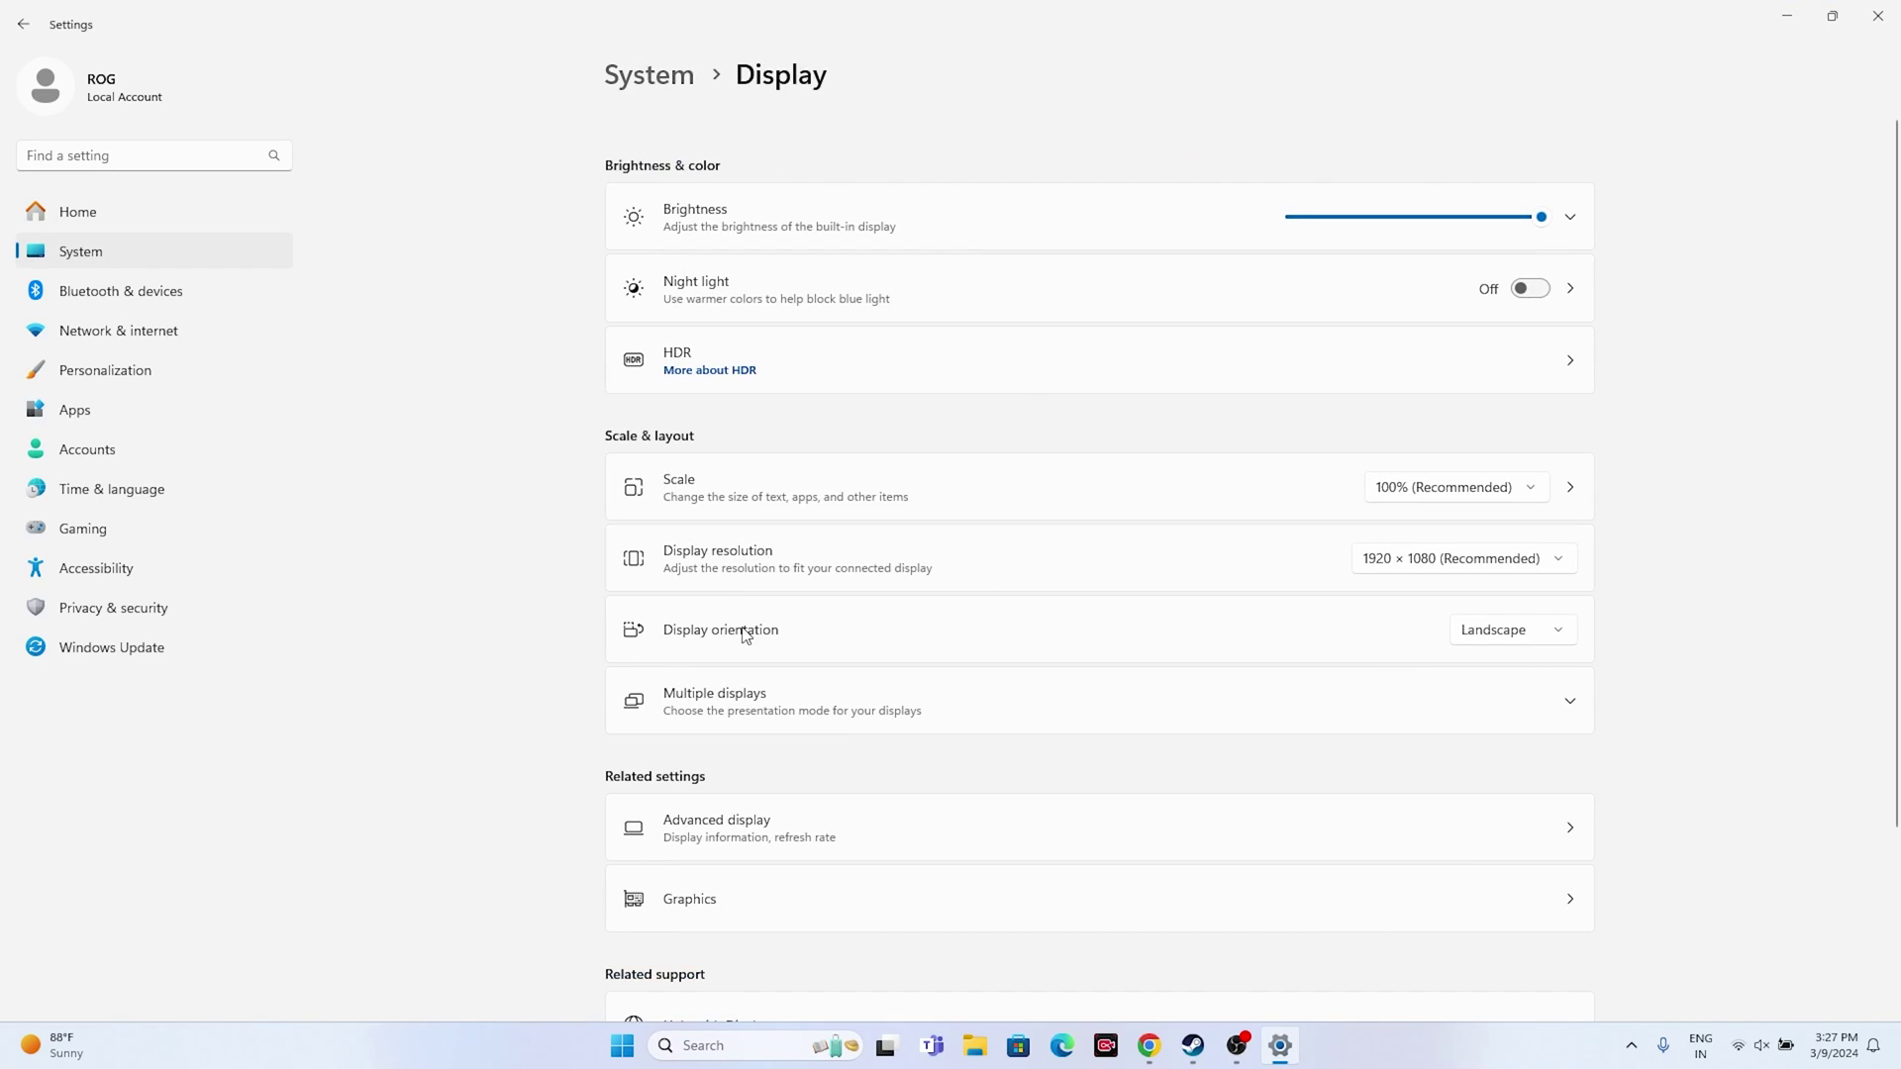
{"action": "left_click", "coordinate": [1551, 571]}
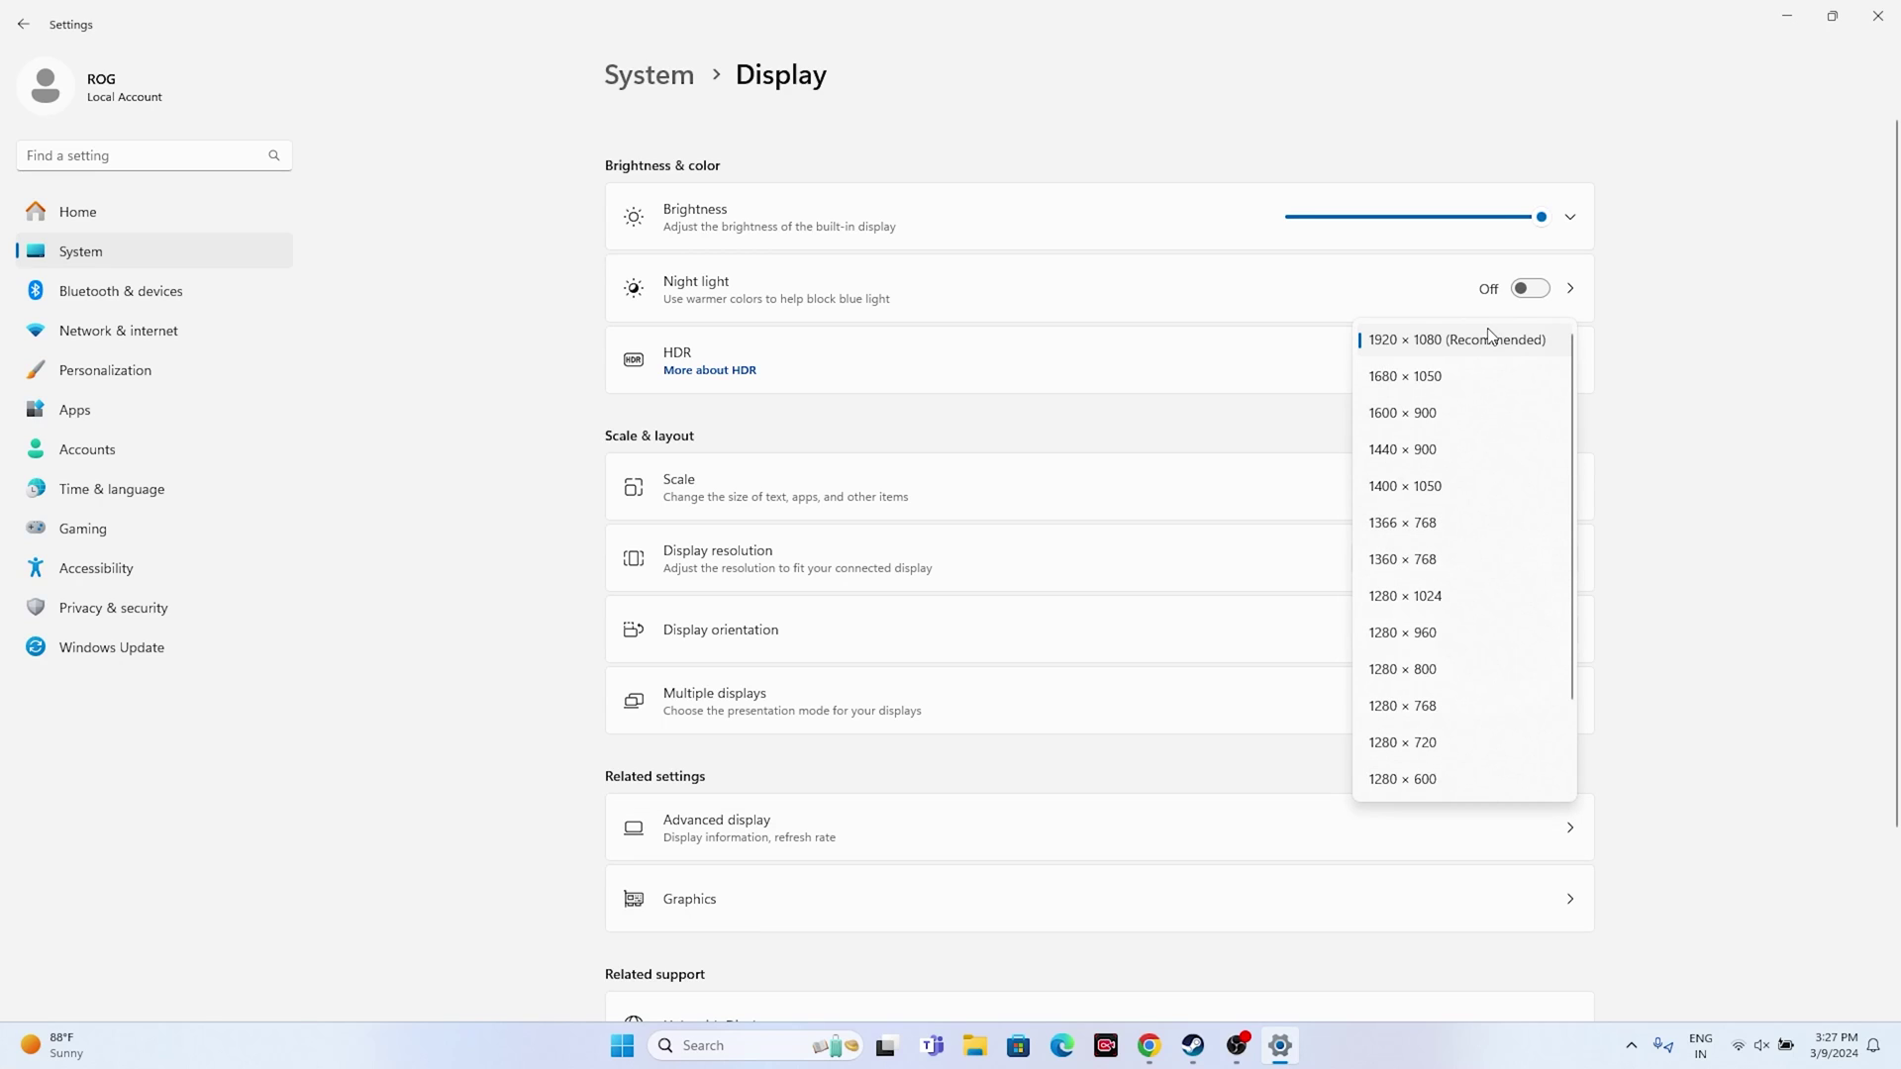
{"action": "left_click", "coordinate": [1814, 411]}
{"action": "left_click", "coordinate": [1879, 15]}
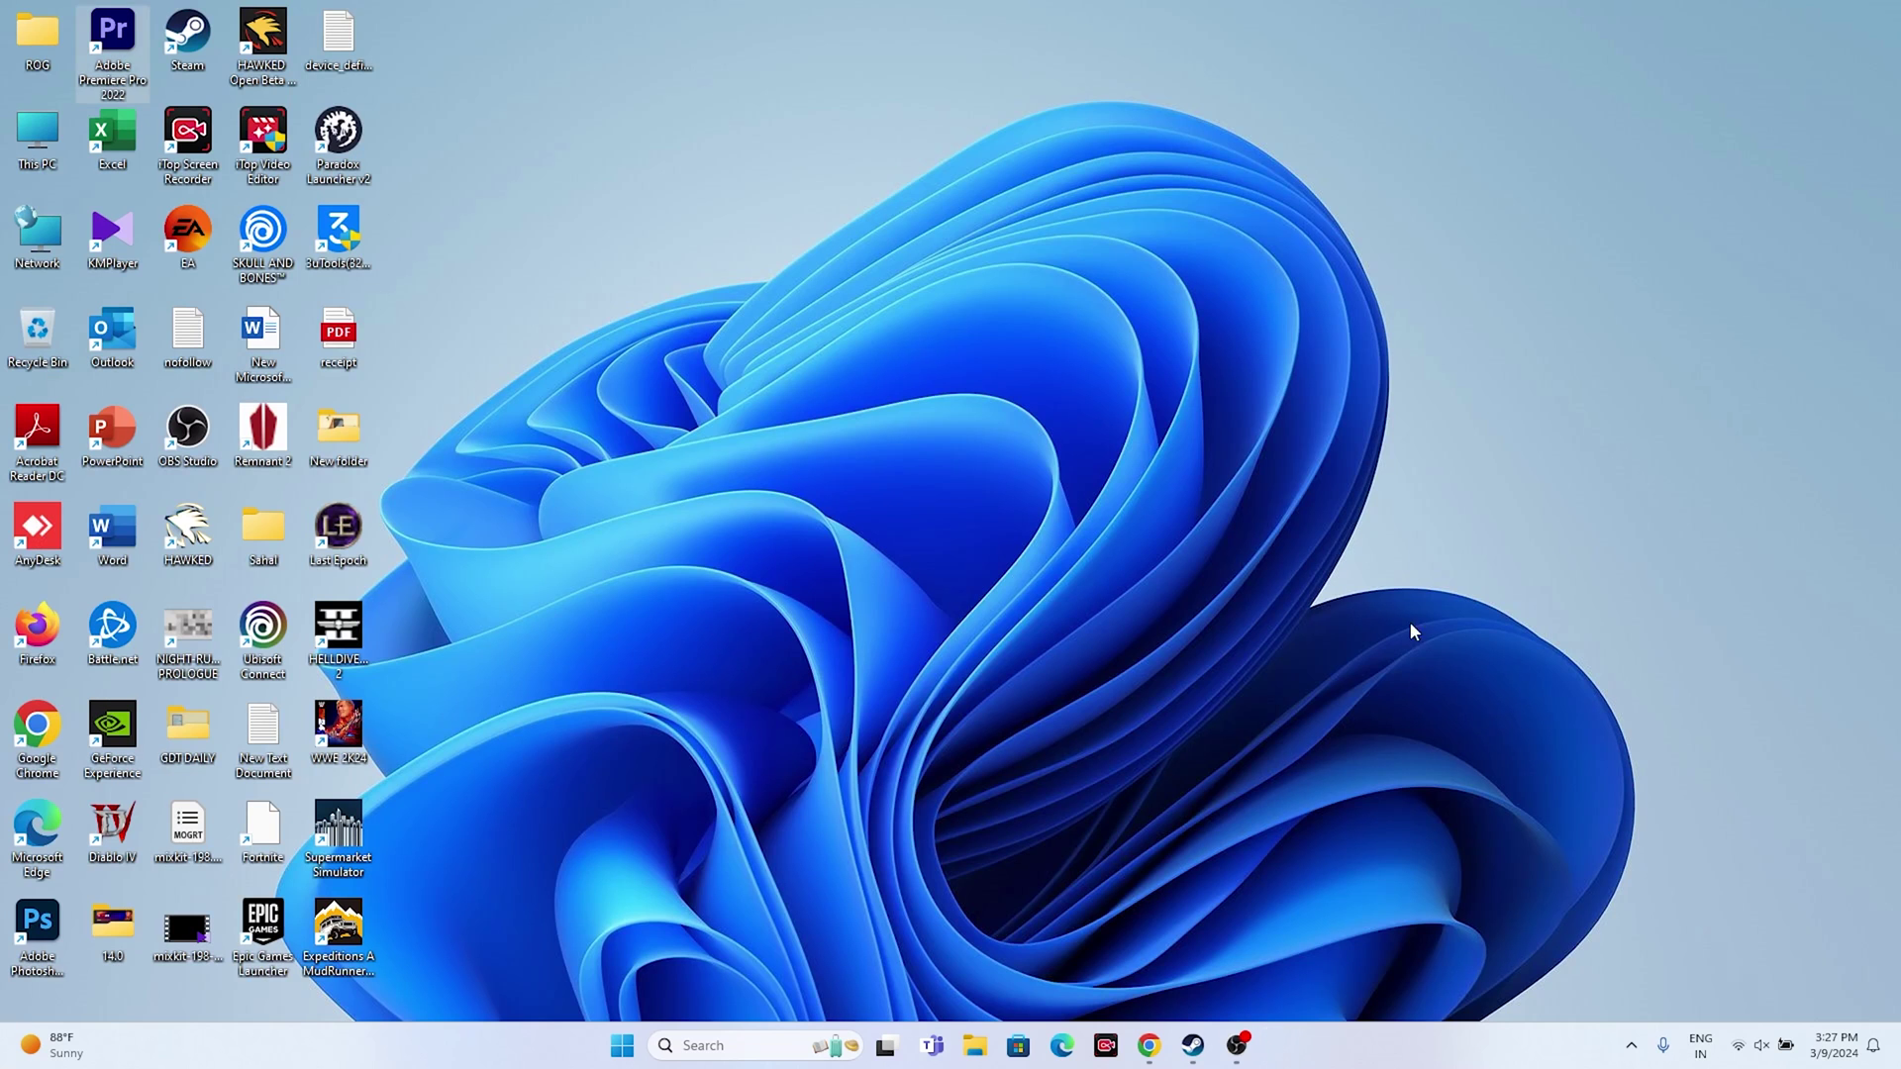
Confirm on Settings' Windows Update page that the PC is up to date, then return to Steam
{"action": "left_click", "coordinate": [1213, 1044]}
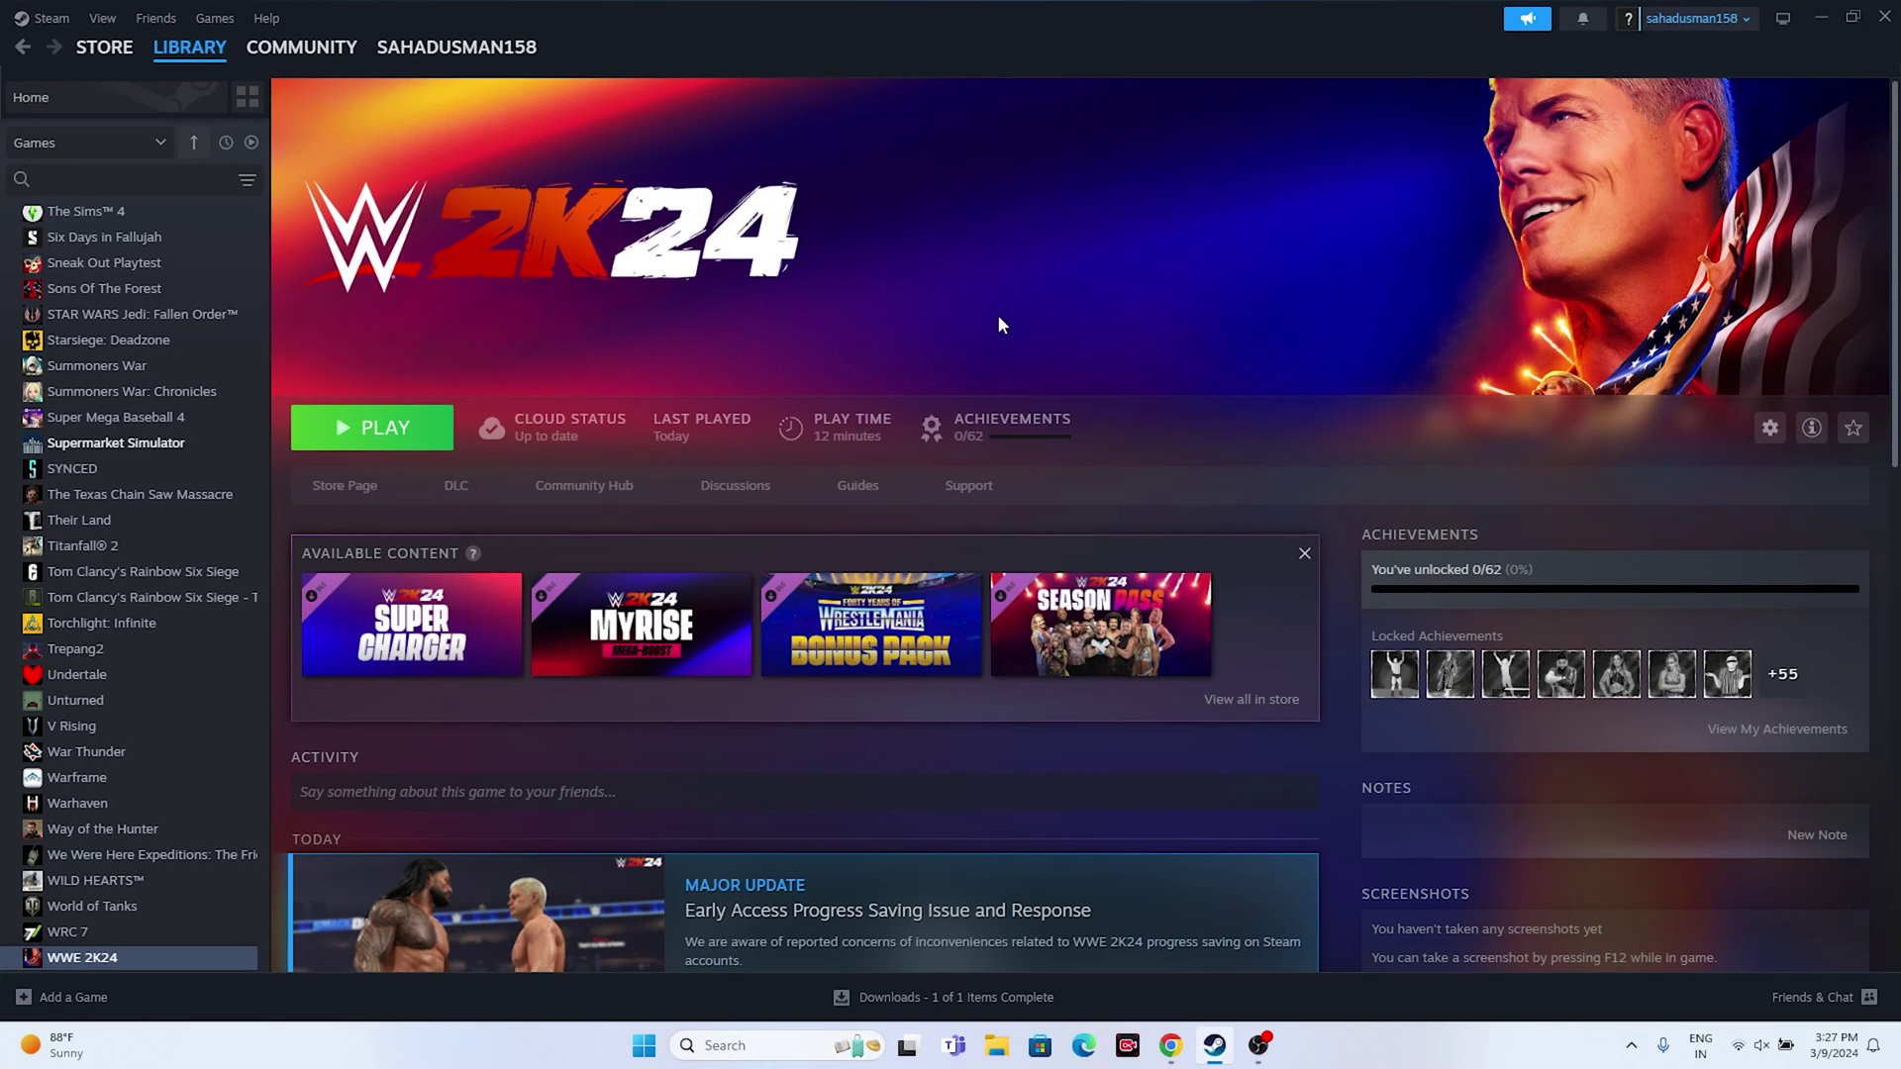
{"action": "left_click", "coordinate": [1822, 19]}
{"action": "left_click", "coordinate": [752, 1046]}
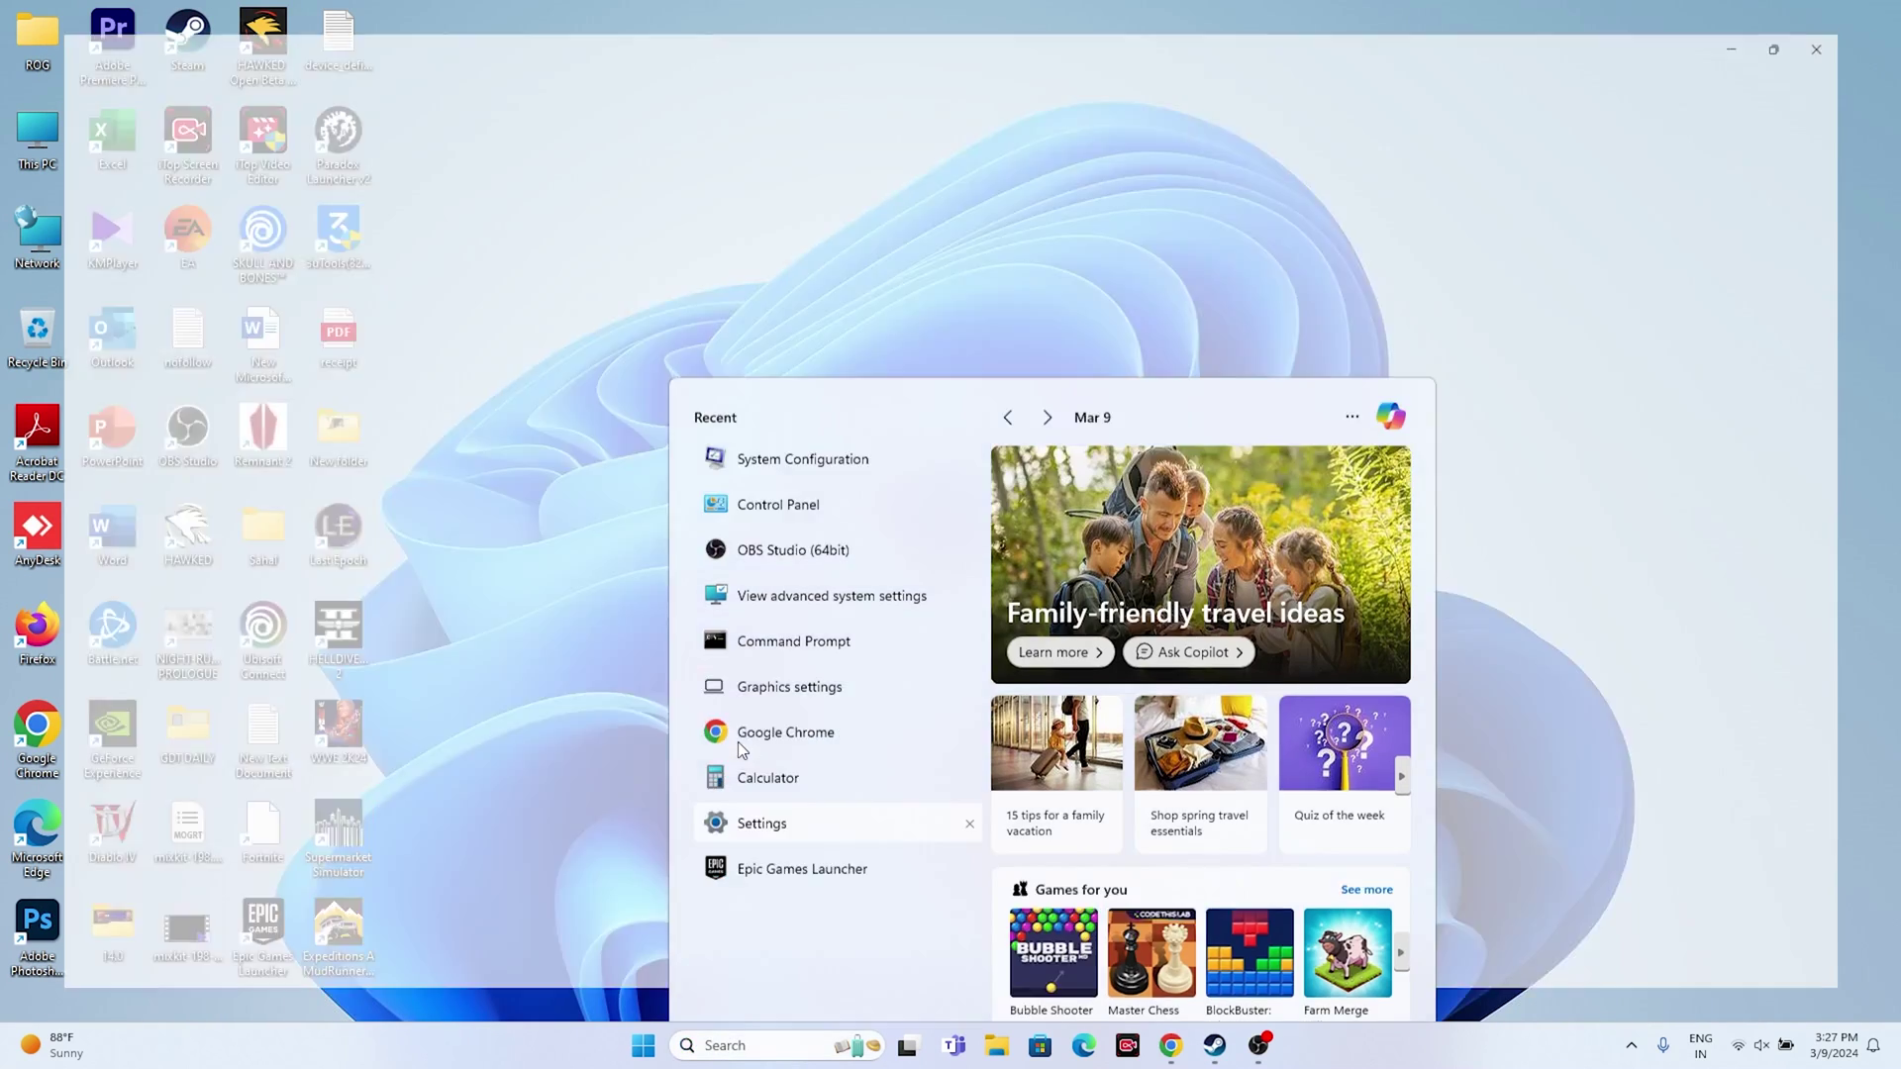
{"action": "left_click", "coordinate": [738, 741]}
{"action": "left_click", "coordinate": [178, 654]}
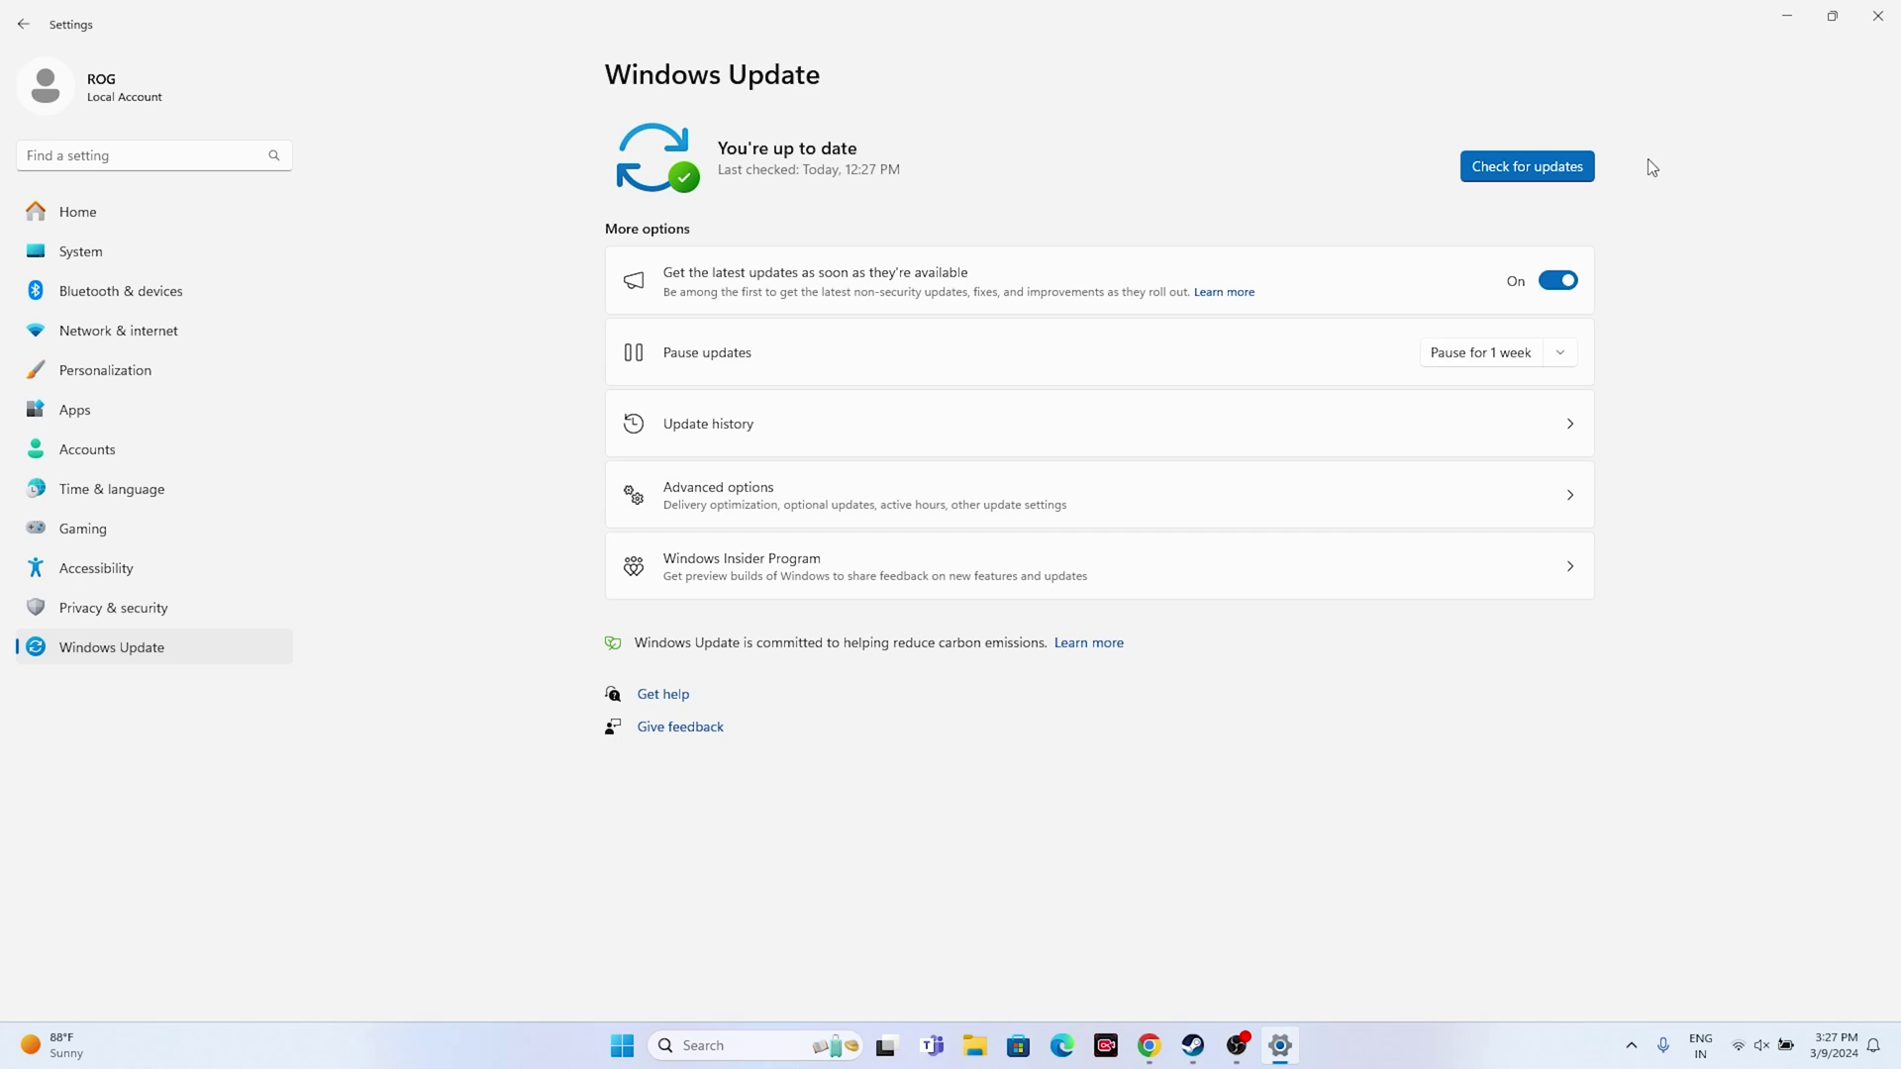
{"action": "left_click", "coordinate": [1878, 17]}
{"action": "left_click", "coordinate": [1215, 1045]}
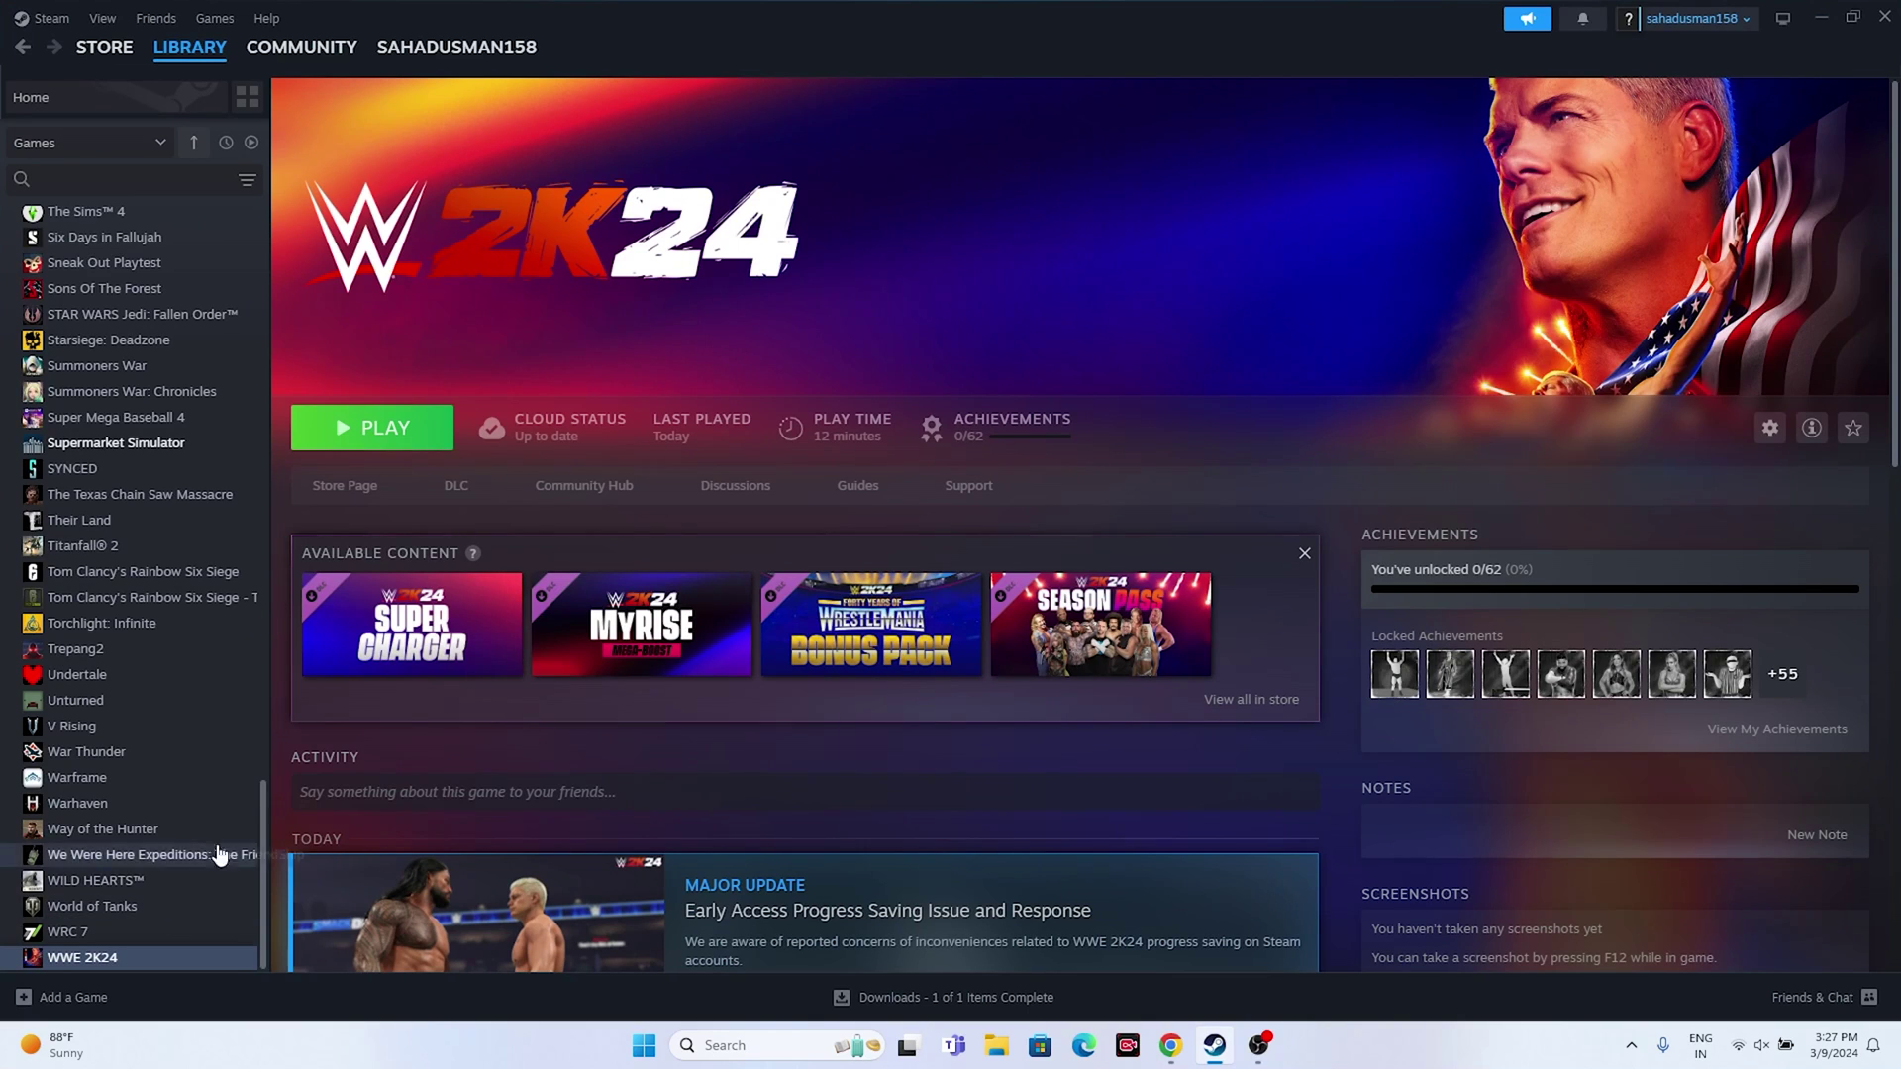
Verify integrity of WWE 2K24's game files under Properties > Installed Files, then close Properties
{"action": "right_click", "coordinate": [204, 956]}
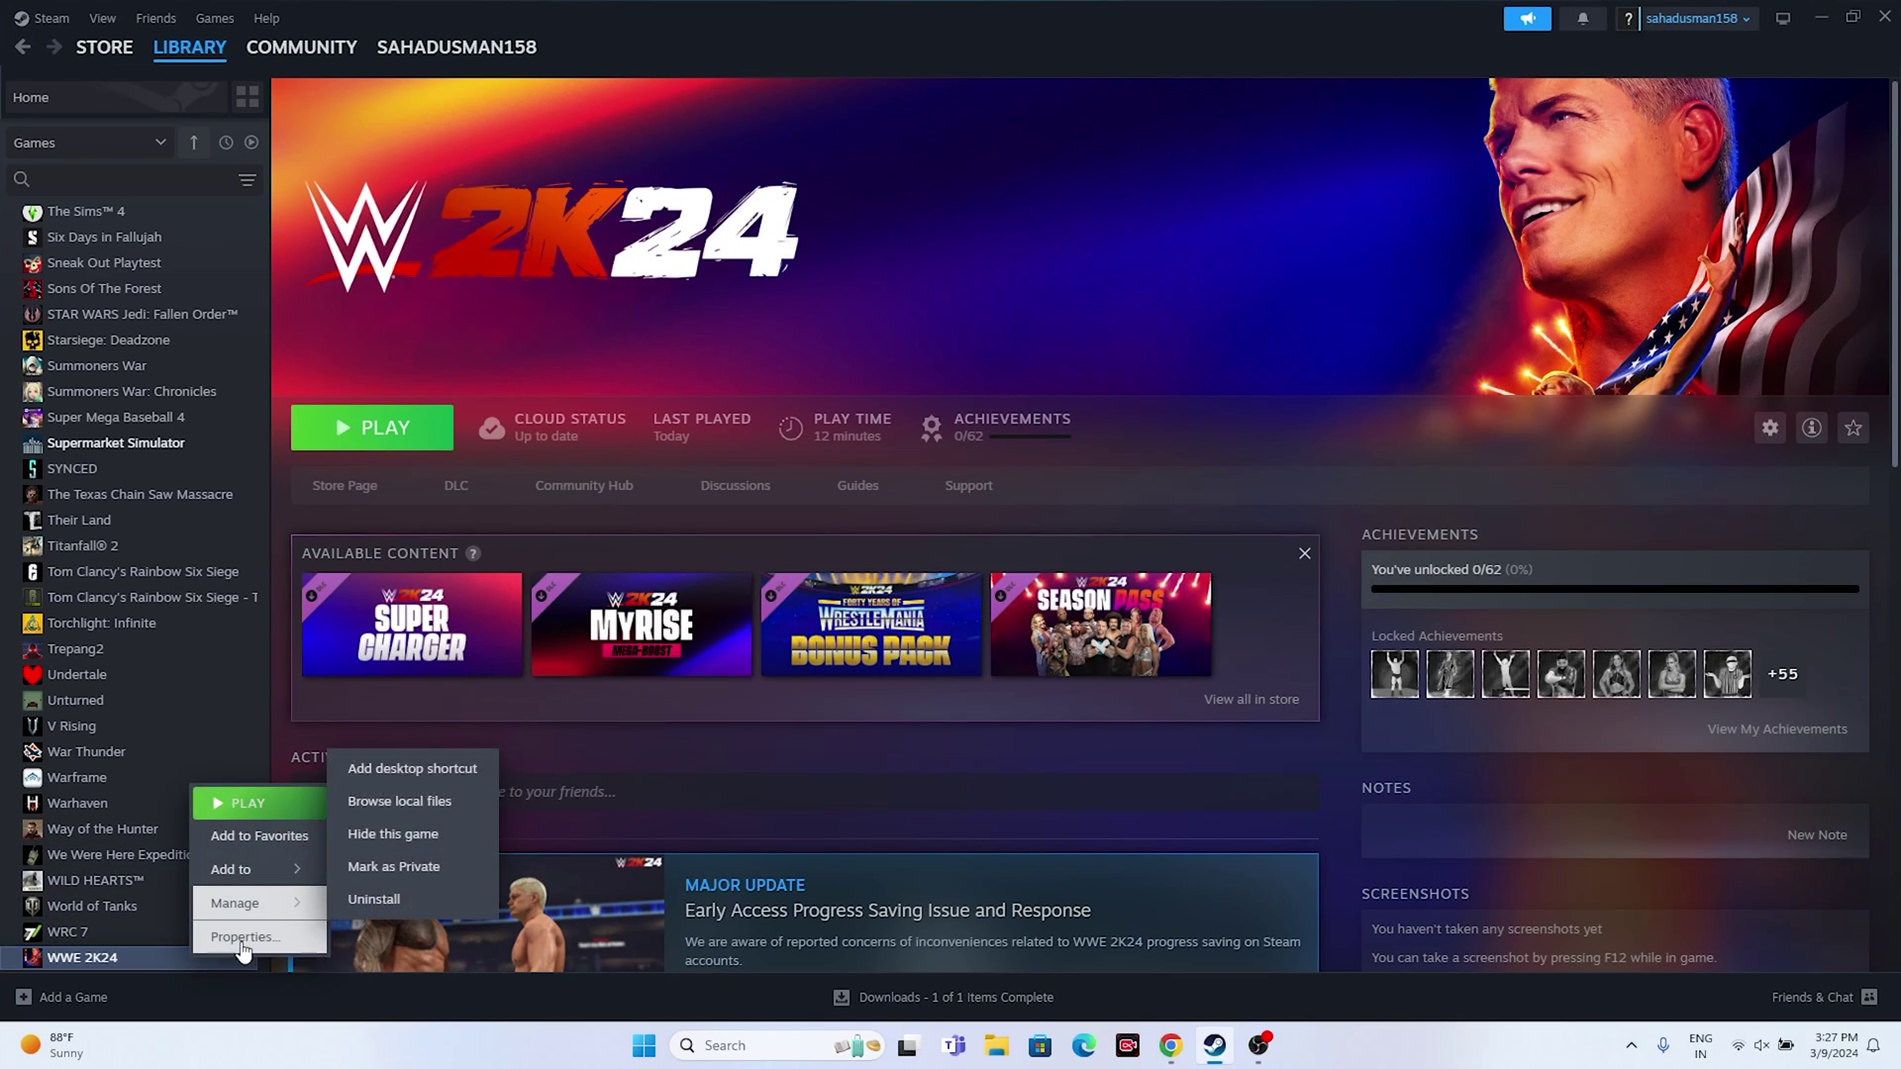
{"action": "left_click", "coordinate": [245, 937]}
{"action": "left_click", "coordinate": [644, 396]}
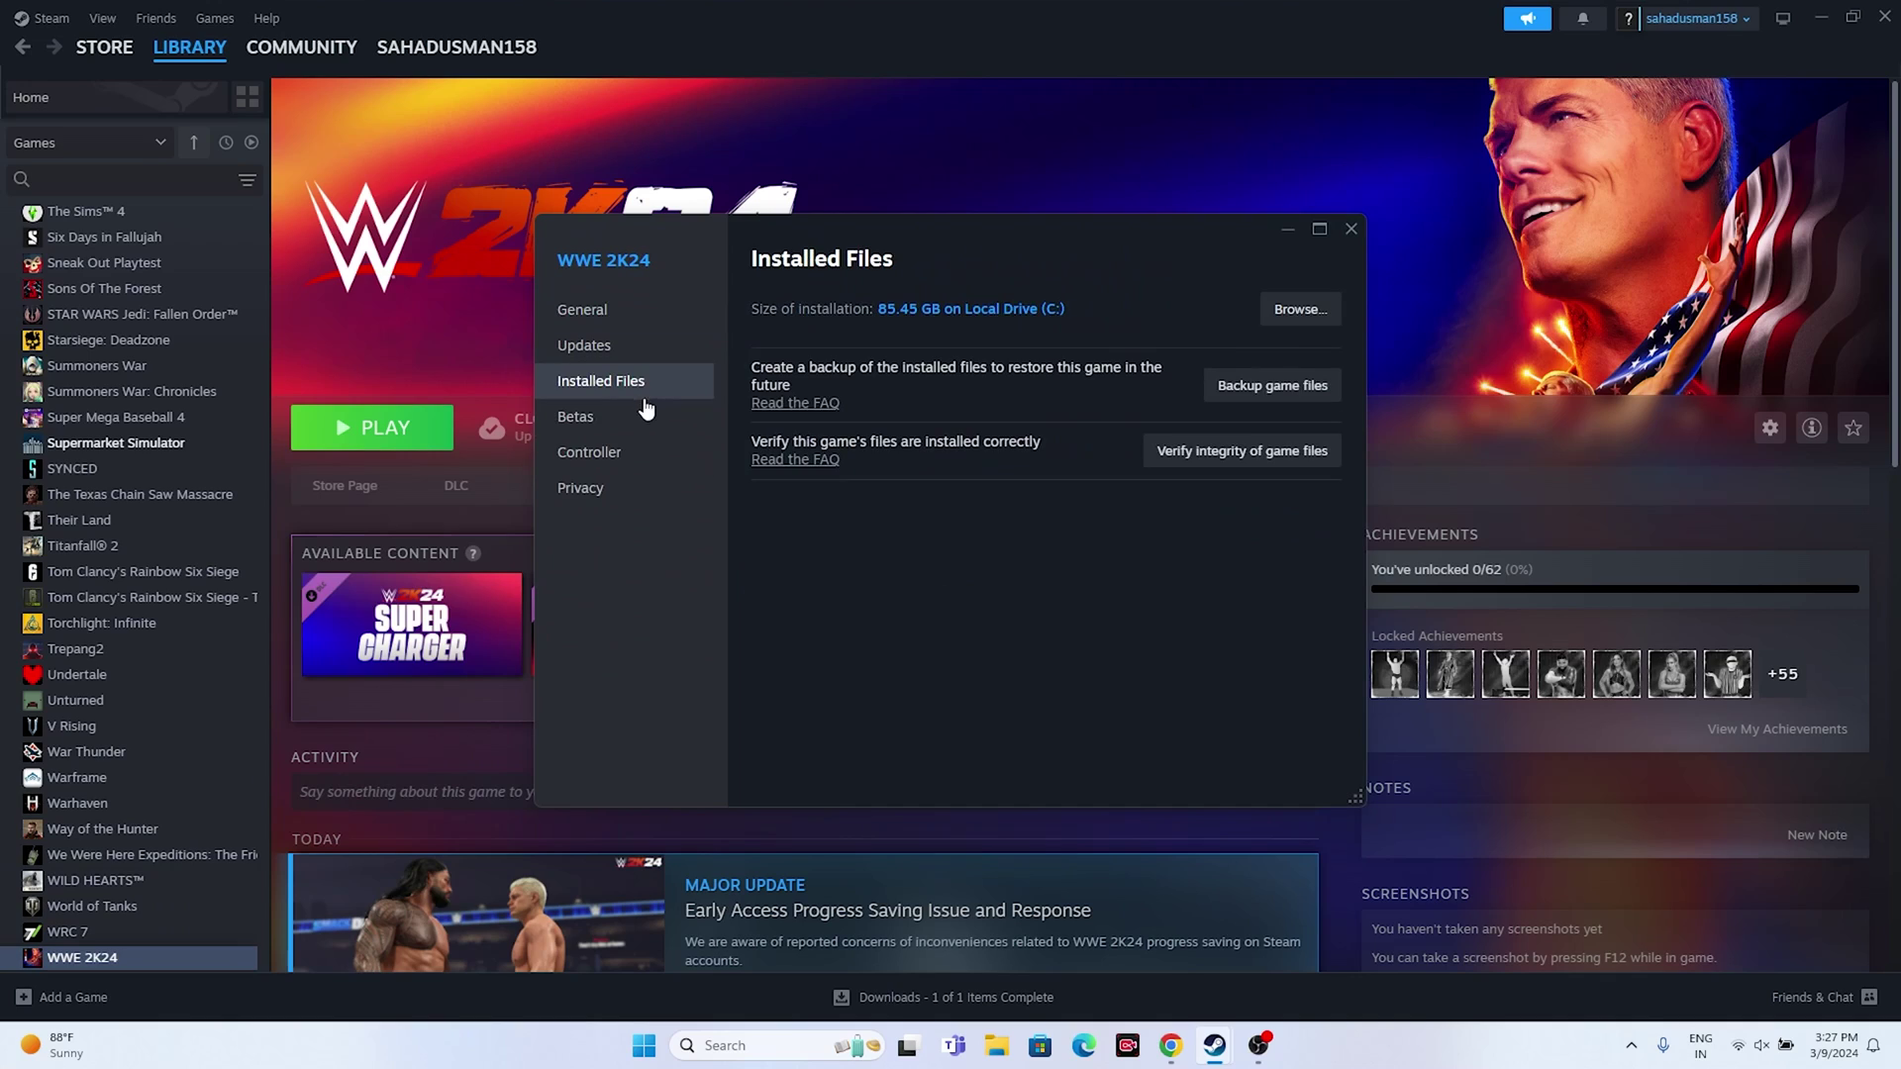
{"action": "left_click", "coordinate": [1263, 447]}
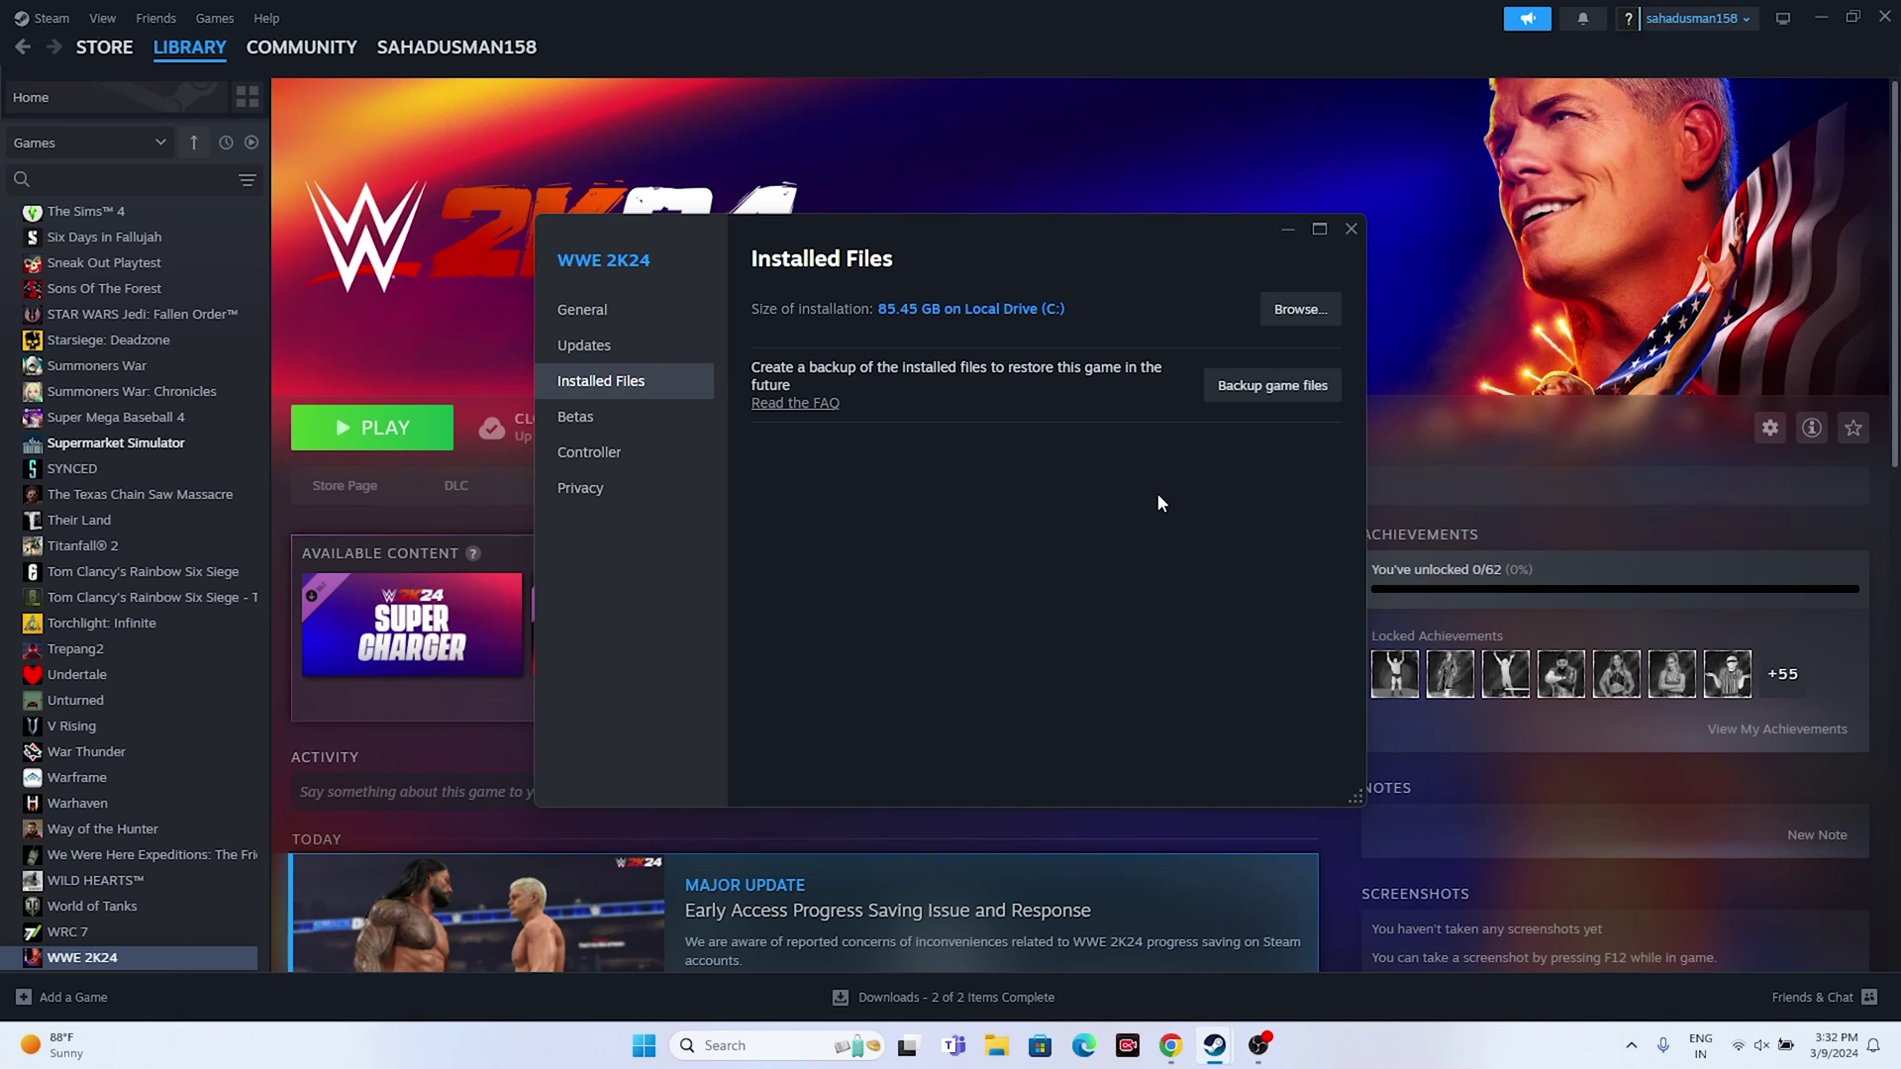
{"action": "left_click", "coordinate": [1350, 229]}
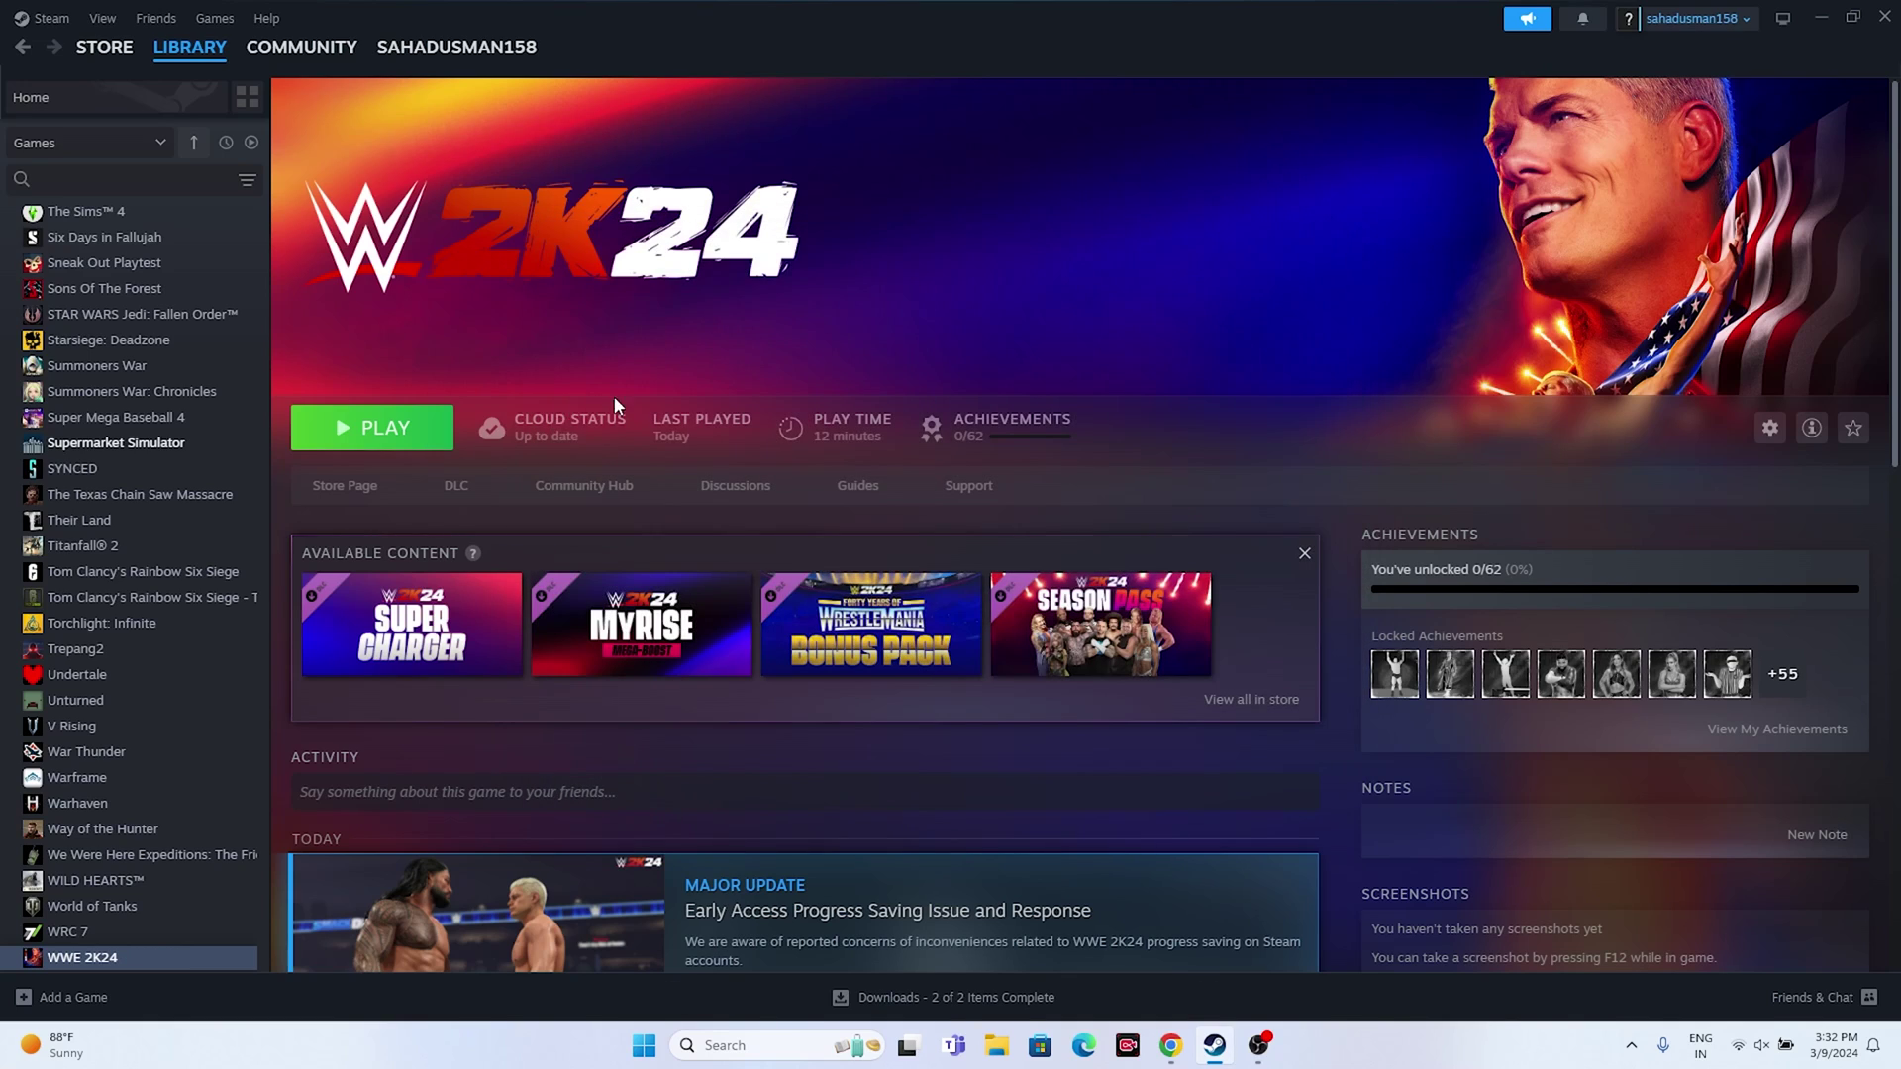